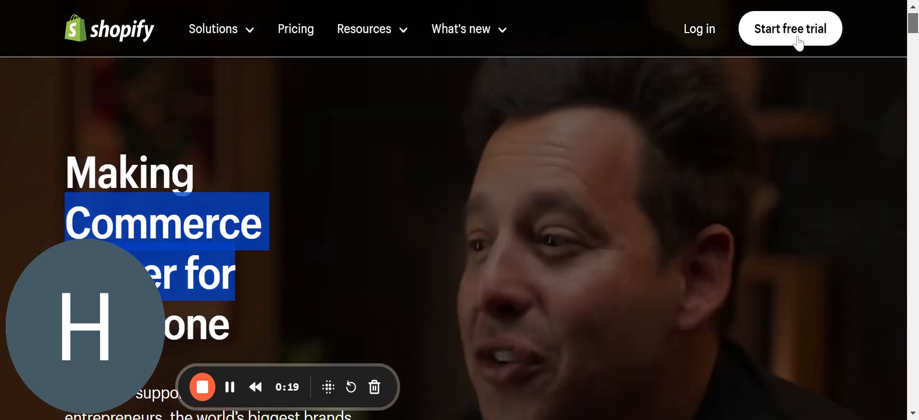
# Start the Shopify free trial sign-up from the homepage.
pyautogui.click(797, 43)
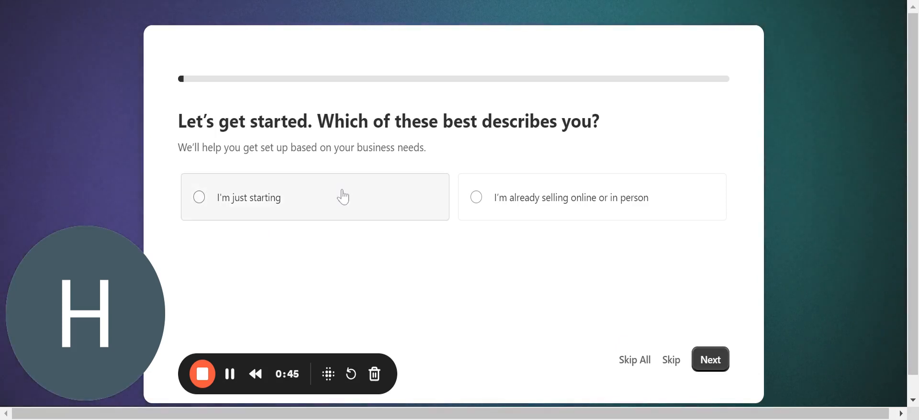
# Answer that the business already sells and uses no other platform.
pyautogui.click(545, 210)
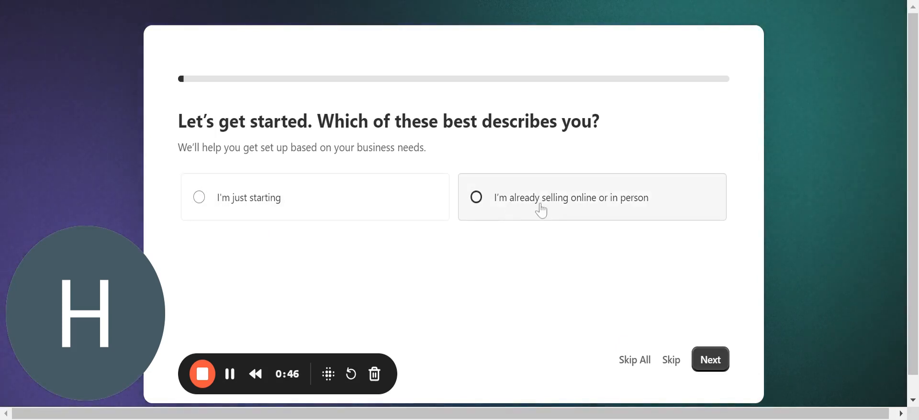
pyautogui.click(718, 363)
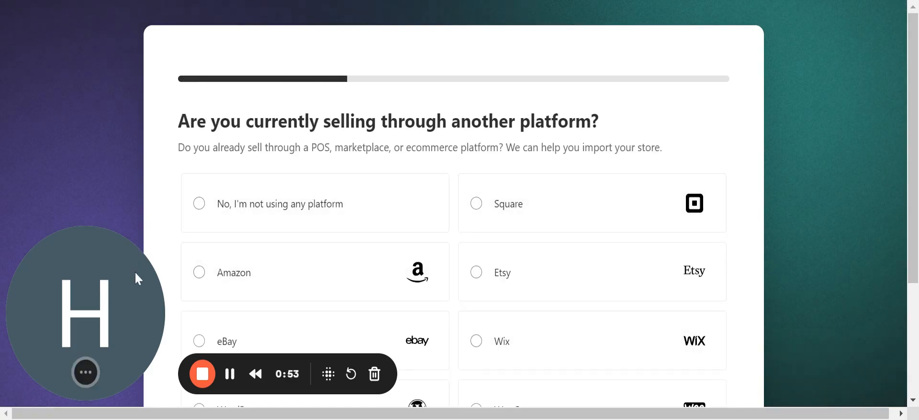
pyautogui.moveTo(135, 272); pyautogui.dragTo(656, 50)
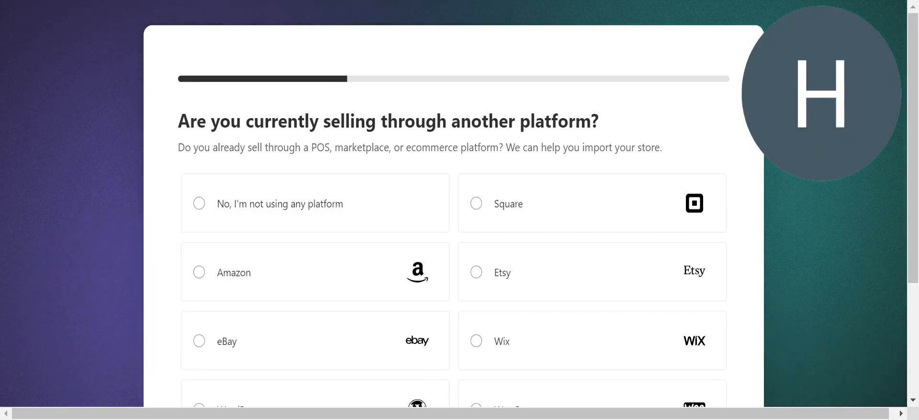
pyautogui.click(199, 211)
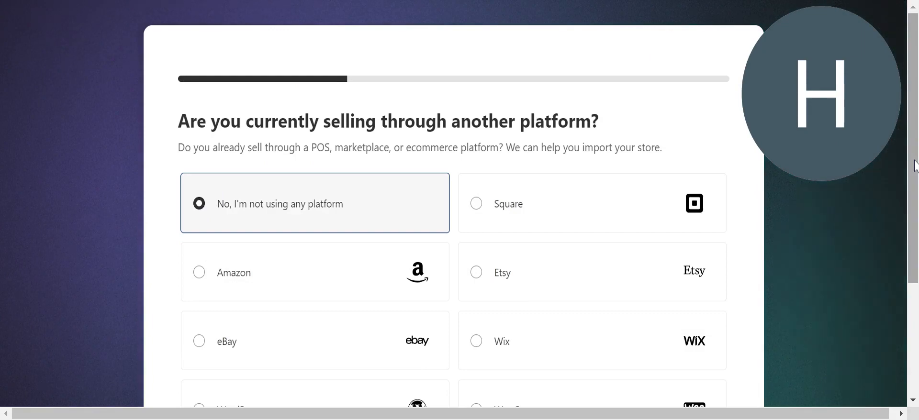
pyautogui.moveTo(915, 165); pyautogui.dragTo(915, 275)
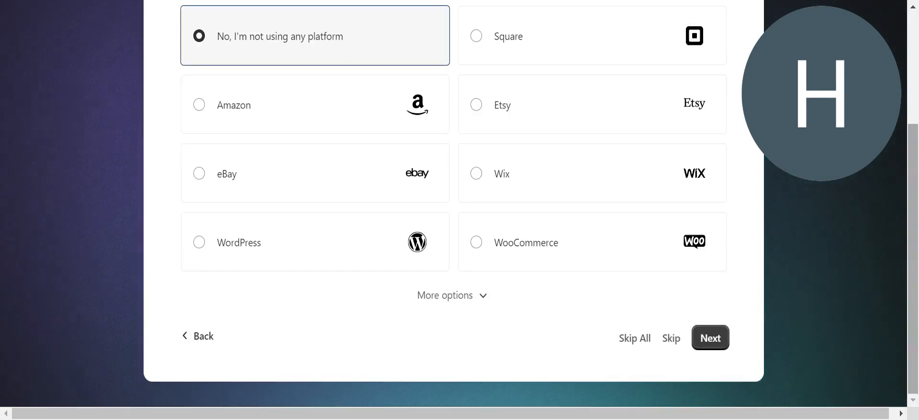
pyautogui.click(710, 338)
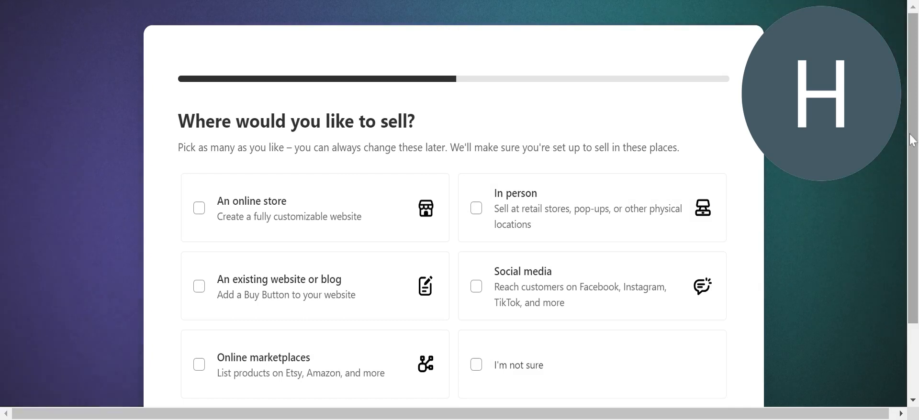
# Choose online store, existing website, online marketplaces and social media as sales channels.
pyautogui.moveTo(912, 140); pyautogui.dragTo(912, 186)
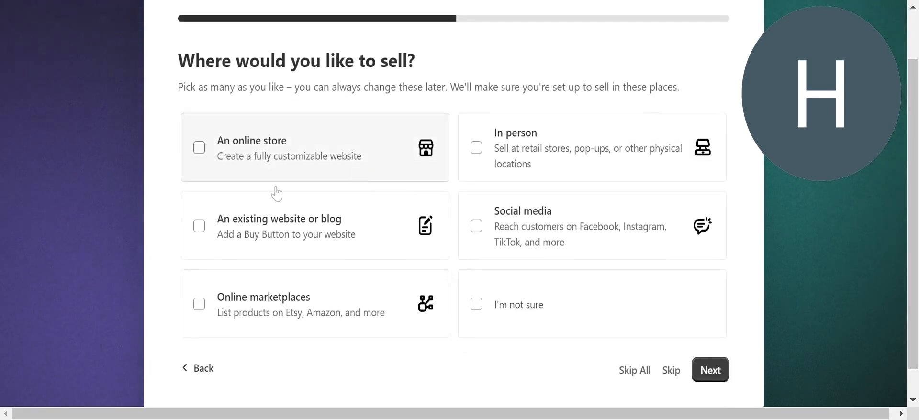
pyautogui.click(198, 149)
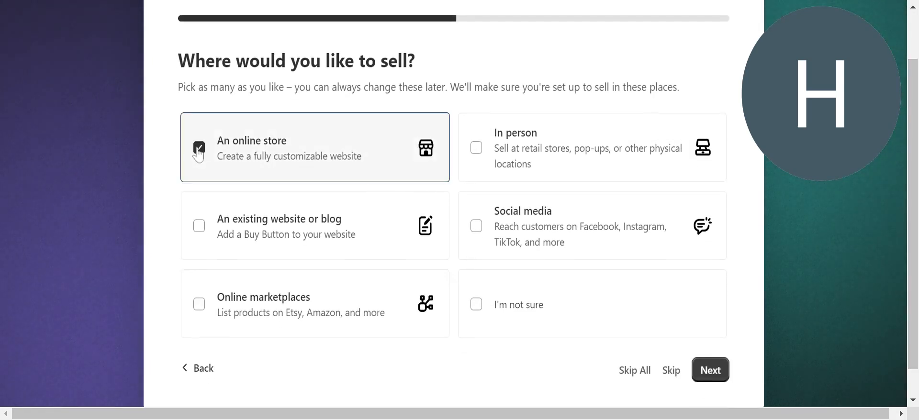
pyautogui.click(199, 226)
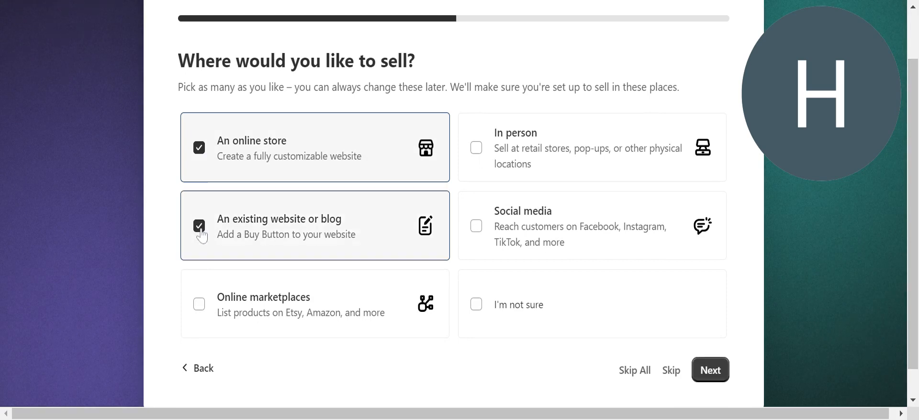
pyautogui.click(198, 305)
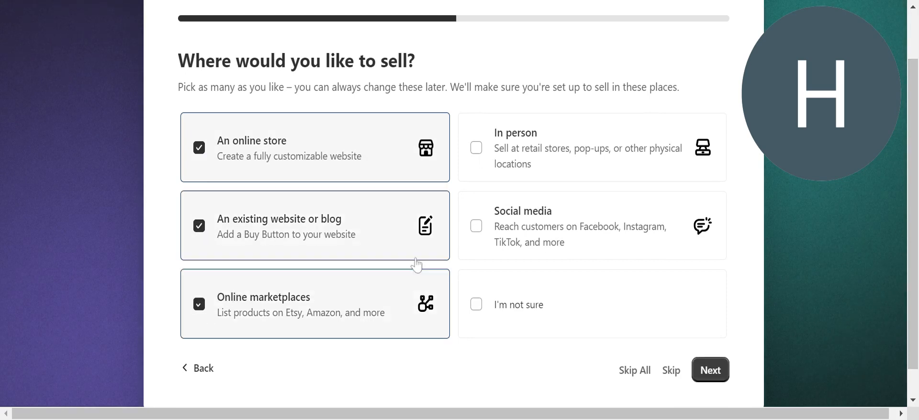
pyautogui.click(477, 234)
pyautogui.click(707, 372)
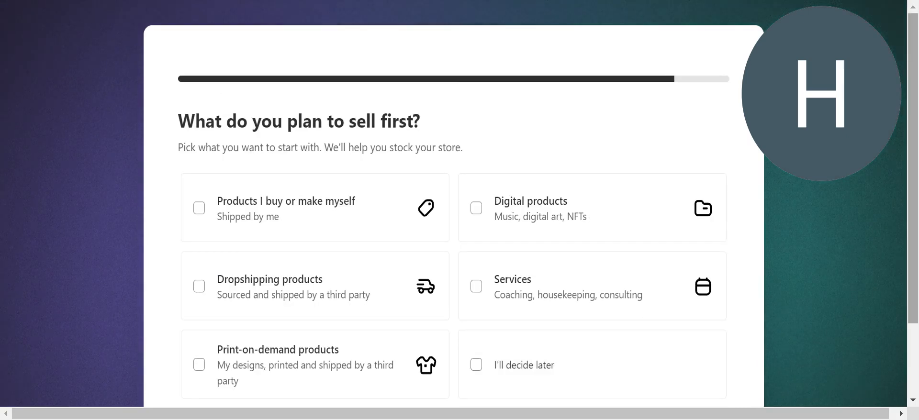
# Select 'Products I buy or make' as what the store will sell.
pyautogui.moveTo(916, 109)
pyautogui.mouseDown()
pyautogui.moveTo(917, 170)
pyautogui.moveTo(864, 194)
pyautogui.mouseUp()
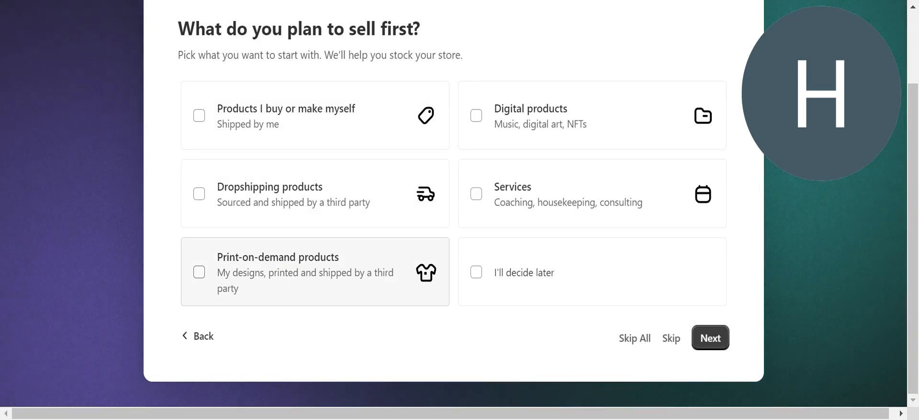
pyautogui.click(207, 120)
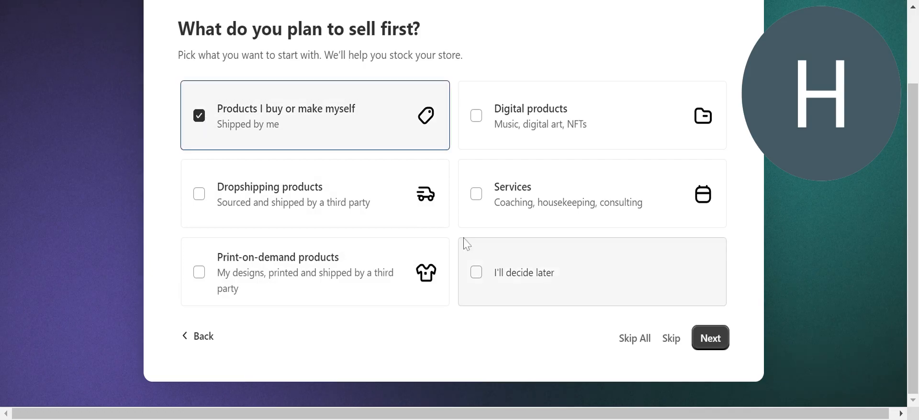
pyautogui.click(711, 339)
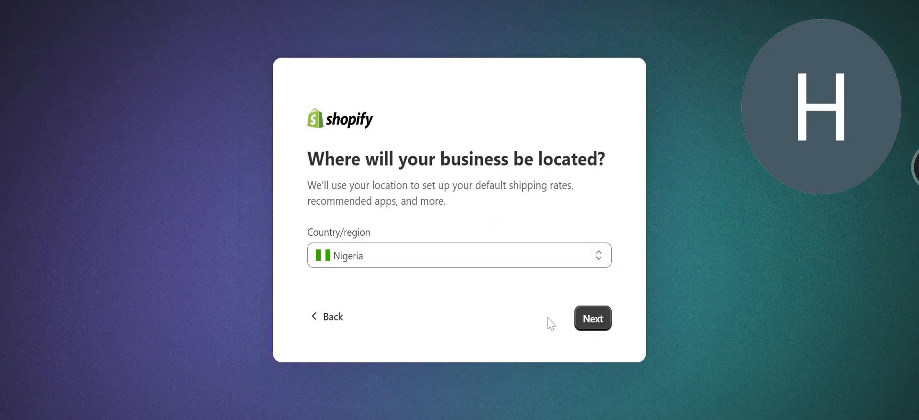
# Keep Nigeria as the business country/region and continue to account creation.
pyautogui.click(593, 323)
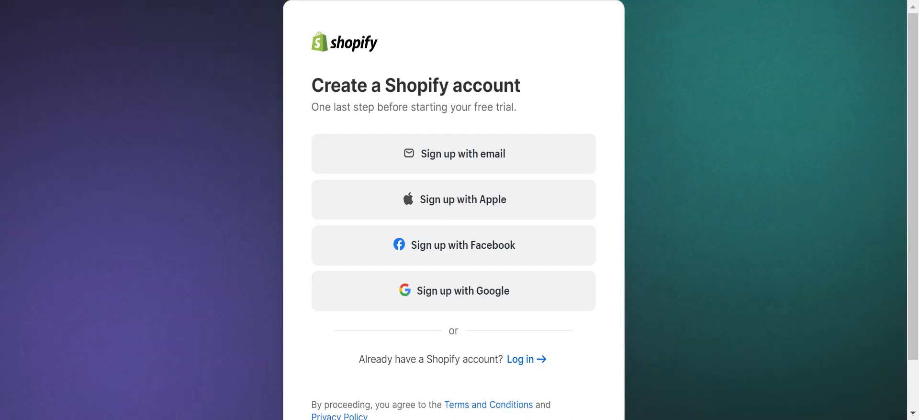
# Sign up with email, entering the account email and a corrected strong password, then submit.
pyautogui.click(453, 157)
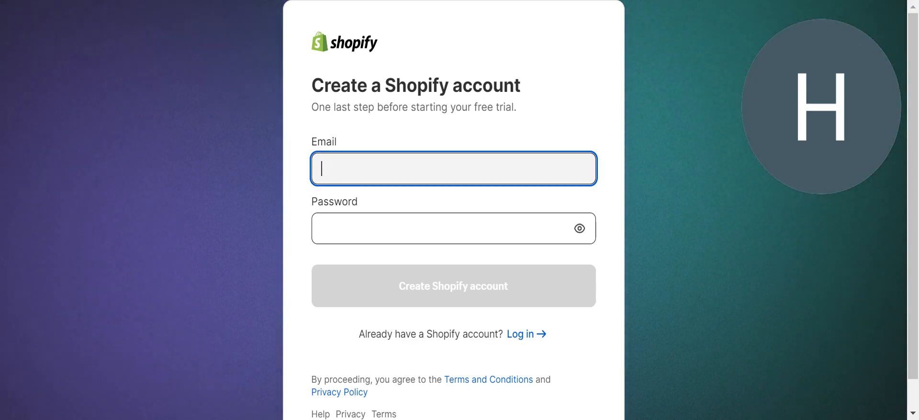
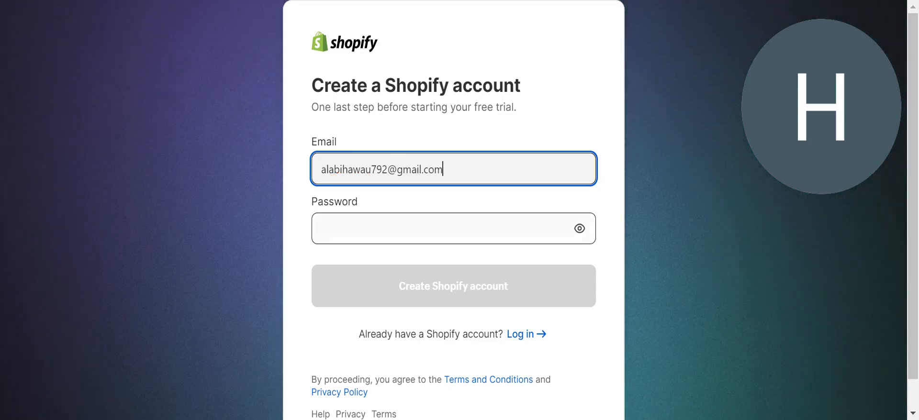
pyautogui.click(431, 229)
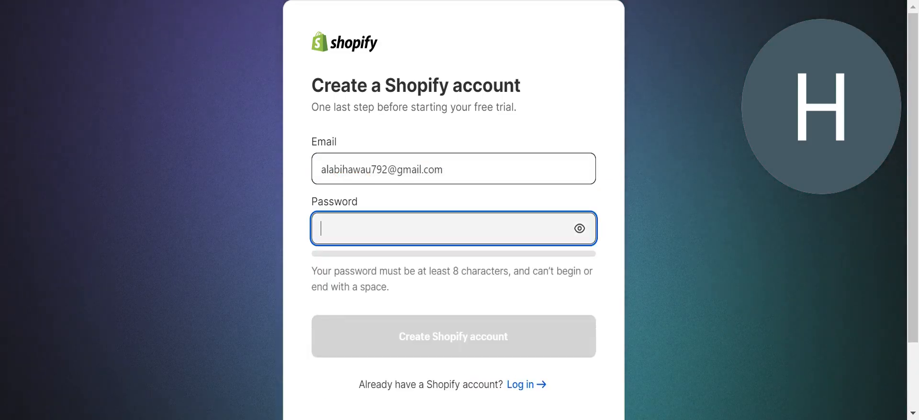
pyautogui.write('•')
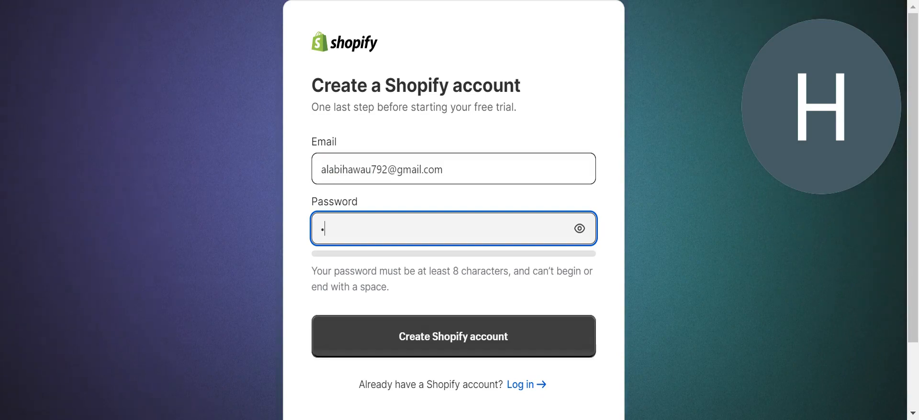
pyautogui.write('••')
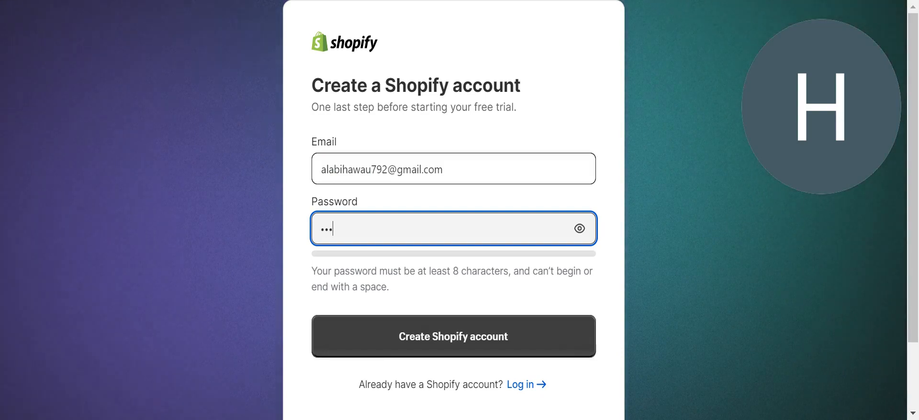
pyautogui.write('••••••')
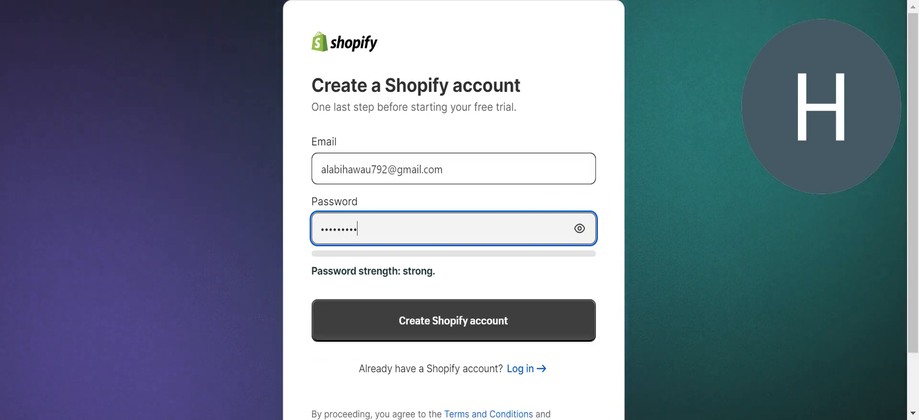
pyautogui.write('•••••')
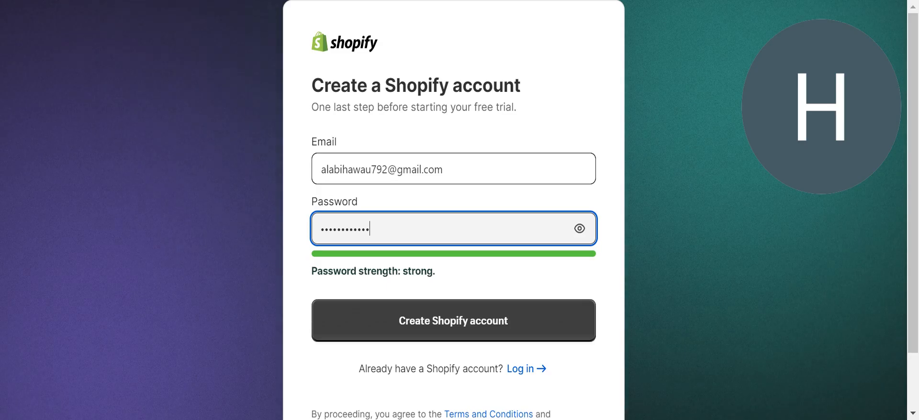
pyautogui.click(579, 230)
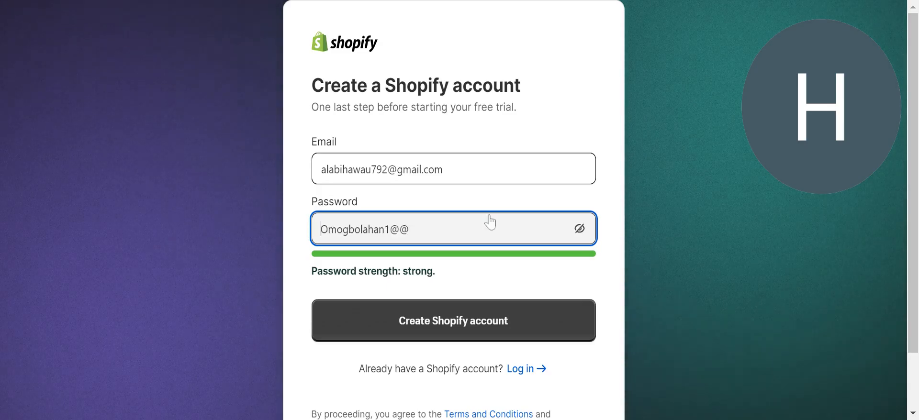
pyautogui.press('BackSpace')
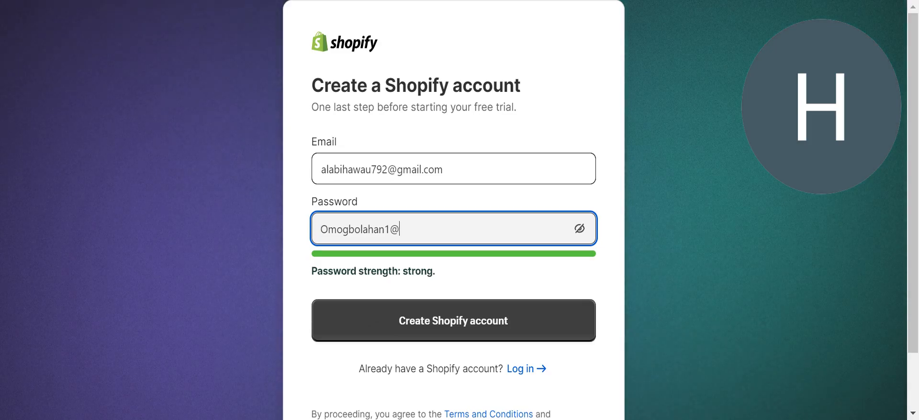
pyautogui.click(579, 228)
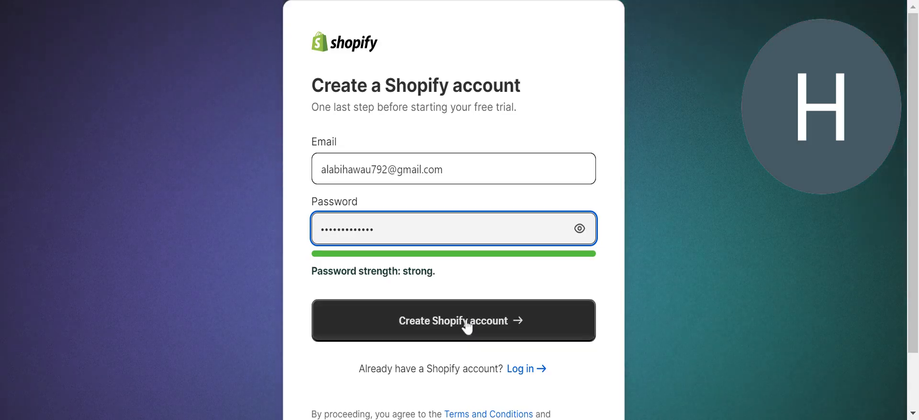
pyautogui.click(467, 328)
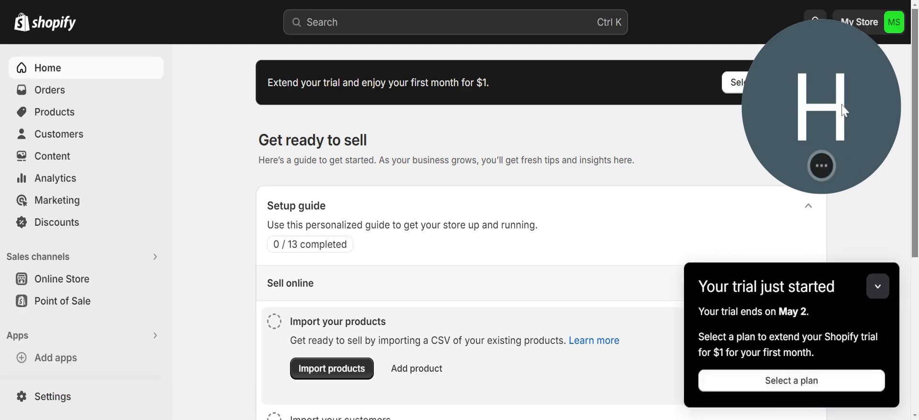
pyautogui.moveTo(842, 108); pyautogui.dragTo(889, 146)
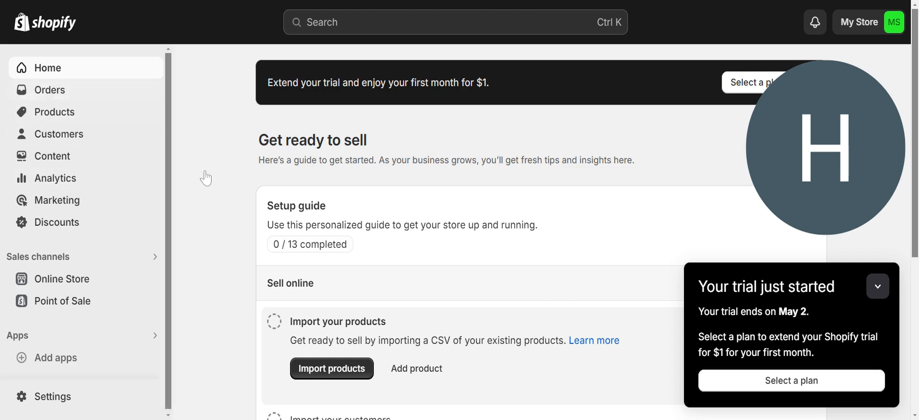
# Look through Orders, Products and Customers, ending on the empty Content Metaobjects page.
pyautogui.click(45, 96)
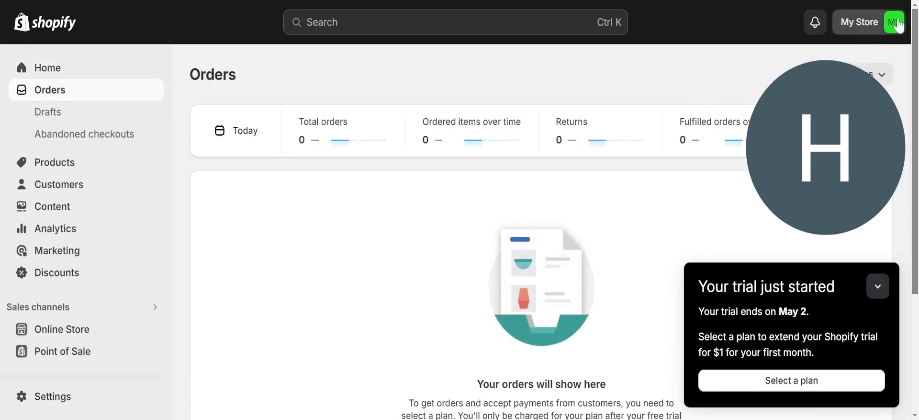
pyautogui.click(898, 23)
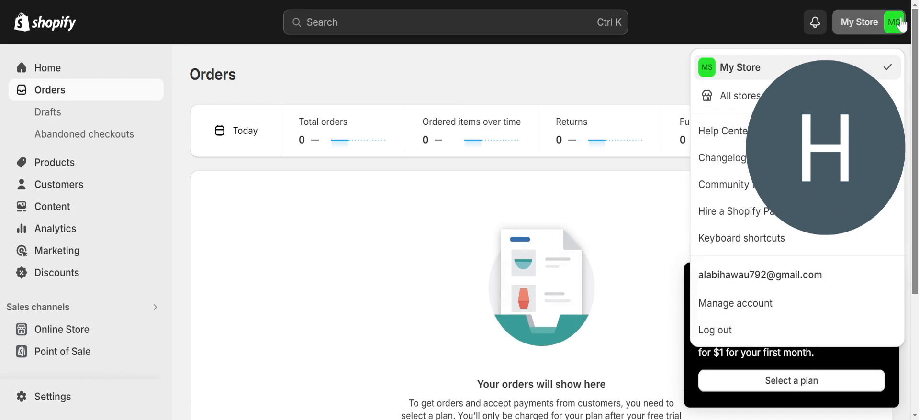
pyautogui.click(900, 24)
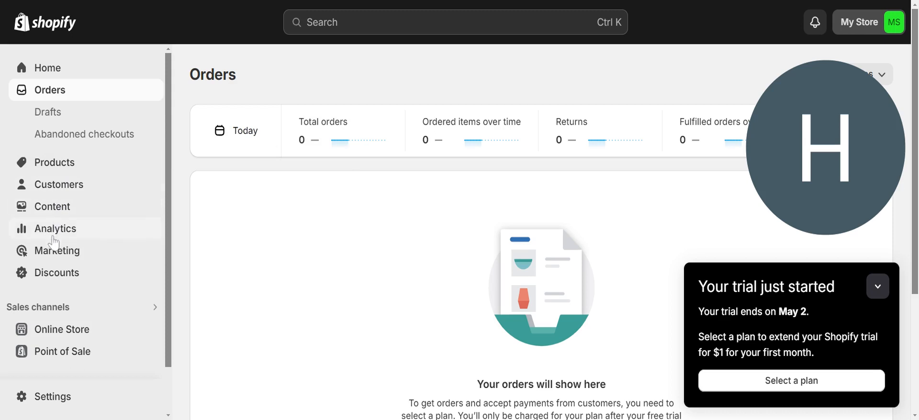
pyautogui.click(64, 171)
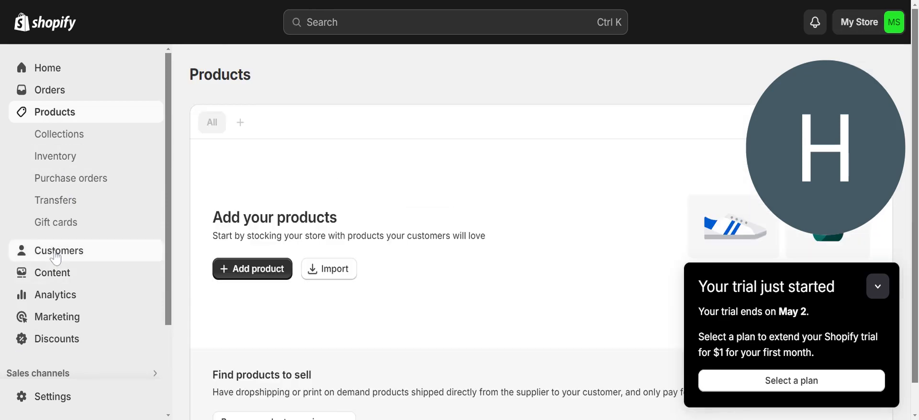
pyautogui.click(56, 257)
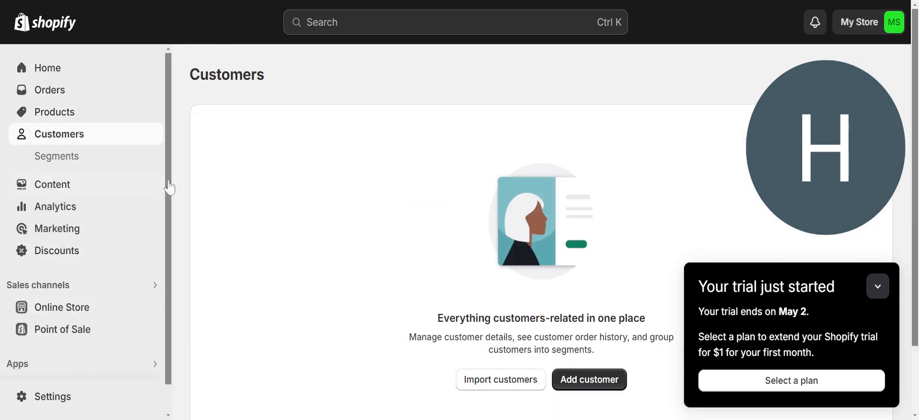
pyautogui.scroll(-1, 171, 185)
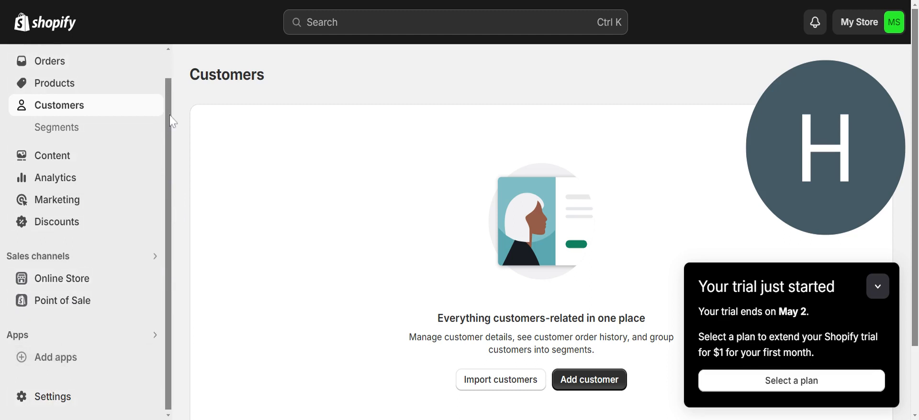
pyautogui.scroll(1, 171, 120)
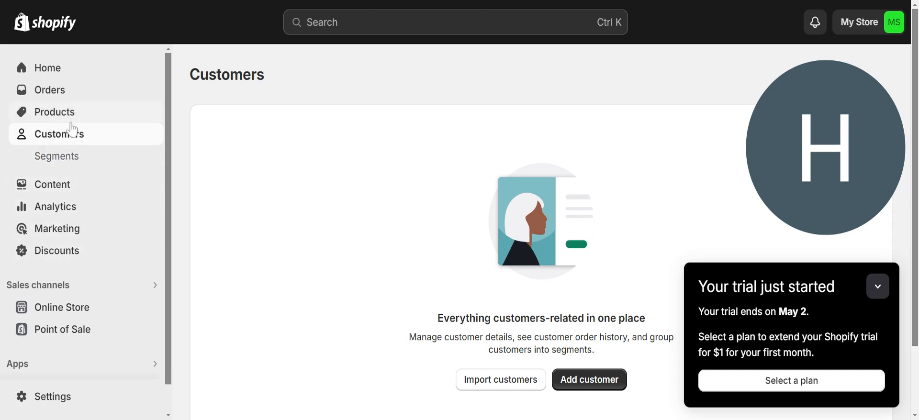
pyautogui.click(63, 188)
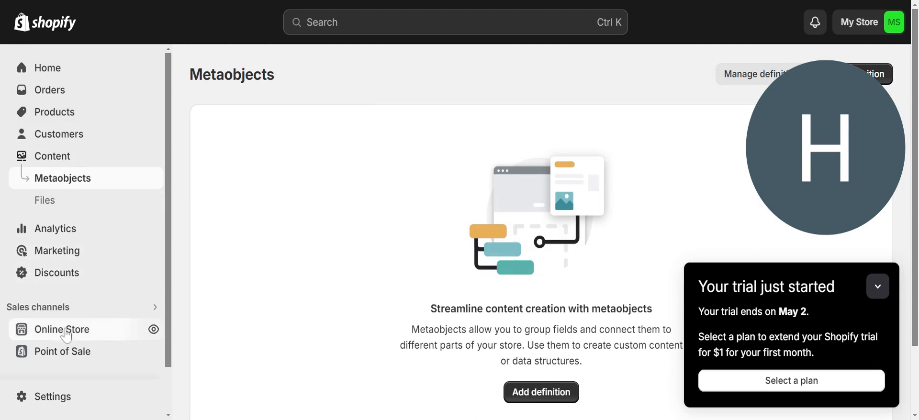
# View Online Store Themes with the trial notice collapsed, then browse the Theme Store.
pyautogui.click(67, 337)
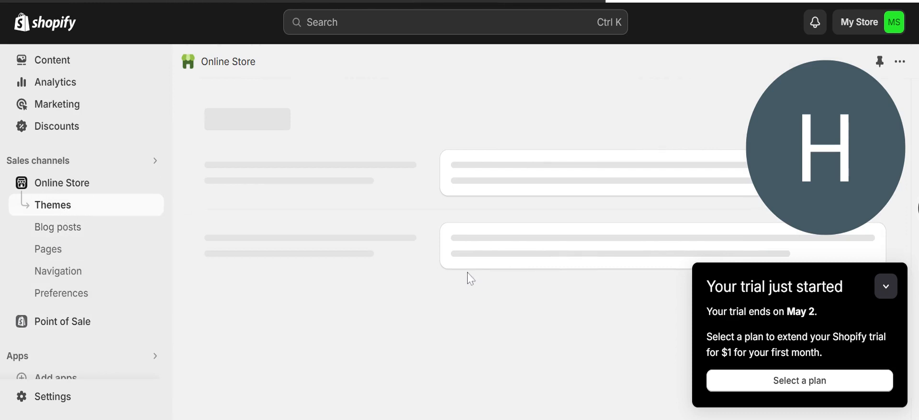
pyautogui.moveTo(873, 135)
pyautogui.moveTo(871, 135); pyautogui.dragTo(902, 90)
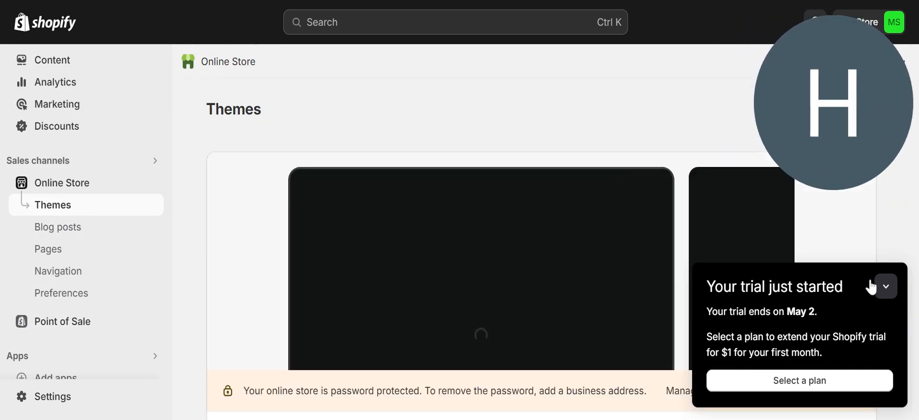
pyautogui.click(885, 287)
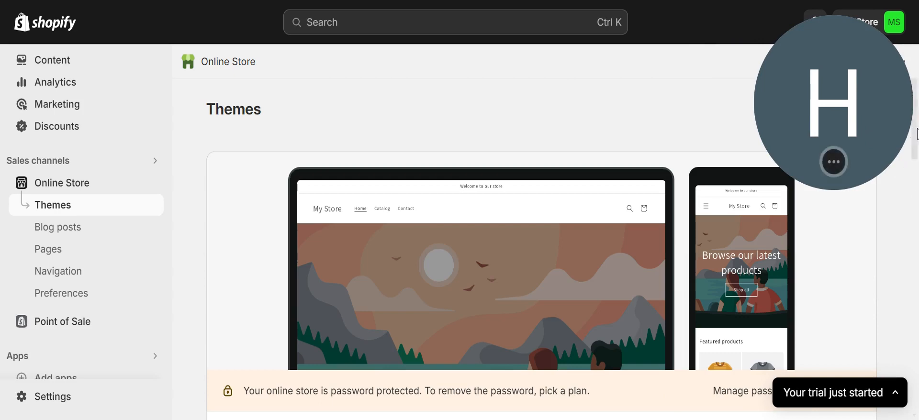
pyautogui.scroll(-7, 917, 134)
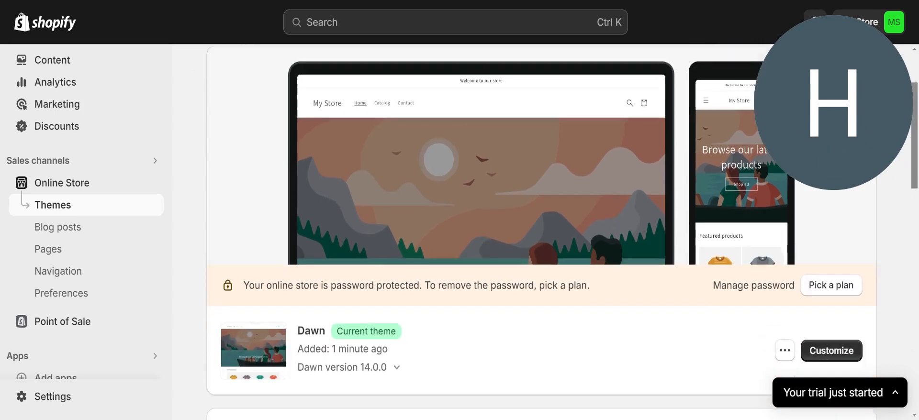
pyautogui.scroll(-3, 917, 275)
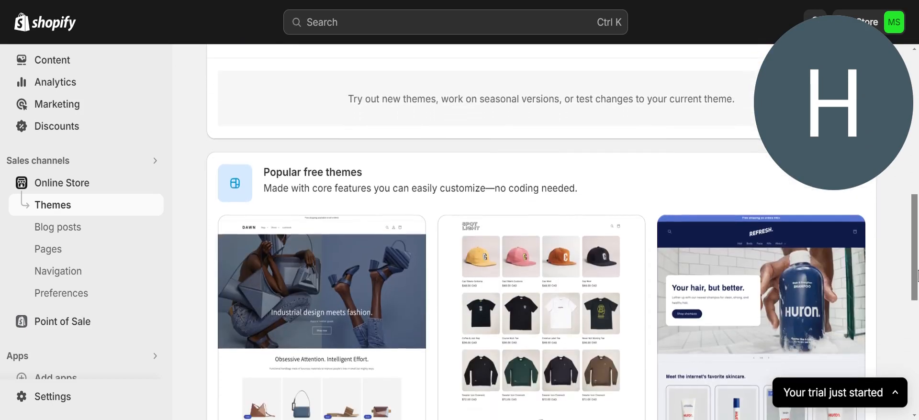
pyautogui.moveTo(917, 275); pyautogui.dragTo(916, 392)
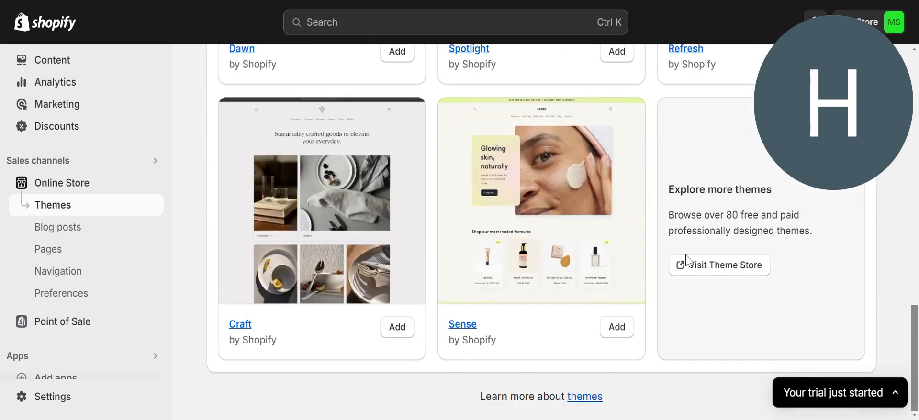
pyautogui.click(705, 271)
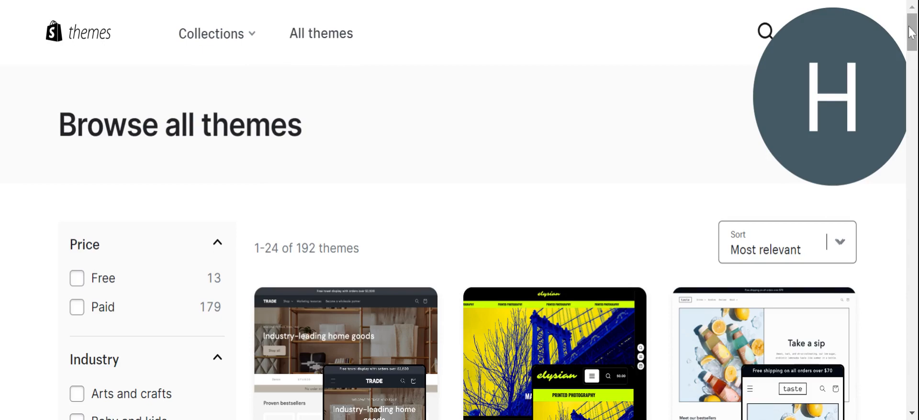
# Scroll the free Refresh theme's page down to its Try theme button.
pyautogui.moveTo(911, 32); pyautogui.dragTo(912, 303)
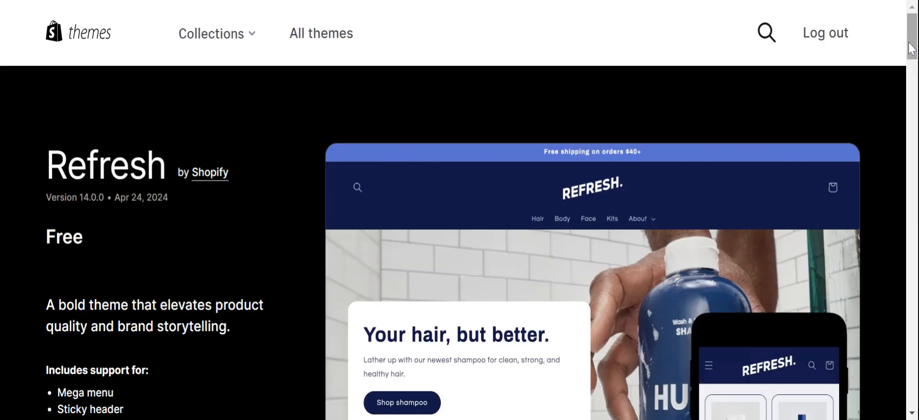
pyautogui.moveTo(914, 47); pyautogui.dragTo(891, 2)
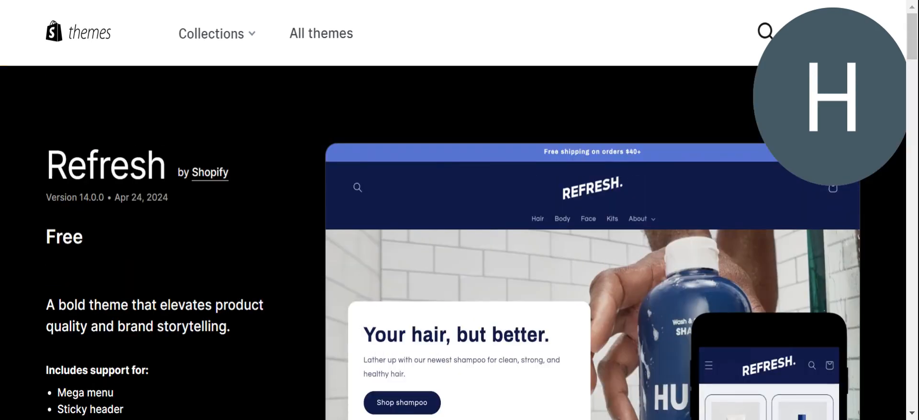
pyautogui.moveTo(845, 53); pyautogui.dragTo(860, 24)
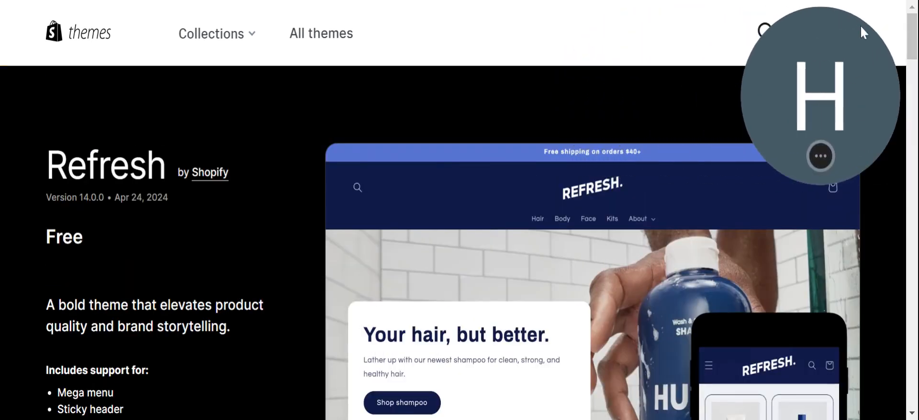
pyautogui.scroll(-5, 916, 27)
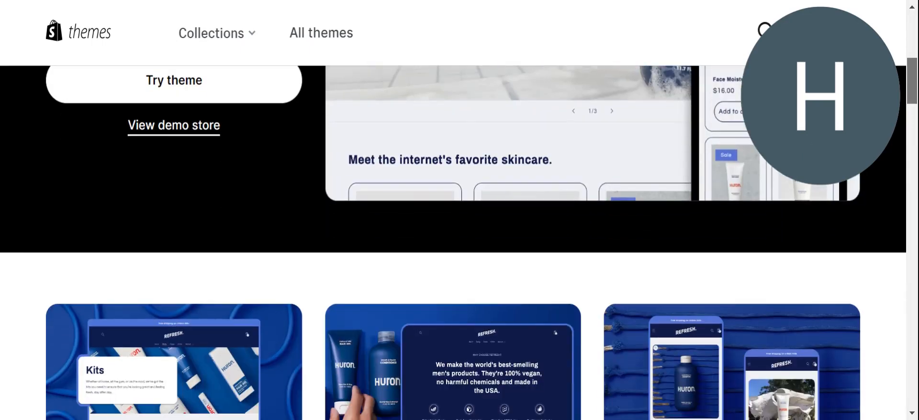
# Add the Refresh theme and scroll to see it listed in the theme library.
pyautogui.click(179, 83)
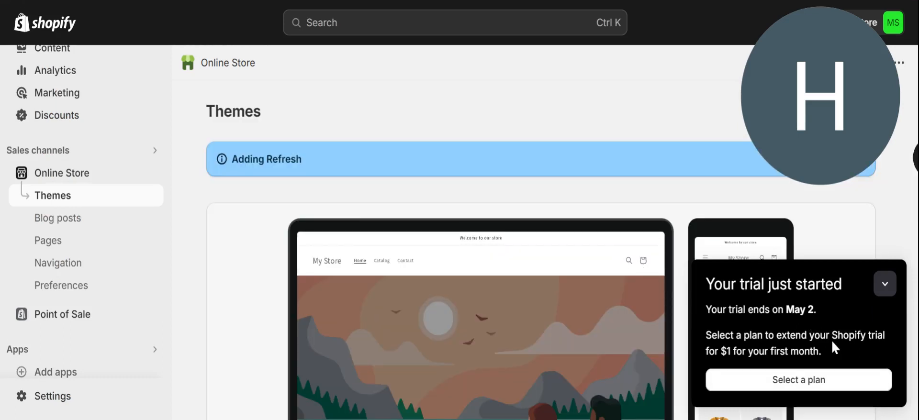
pyautogui.click(885, 284)
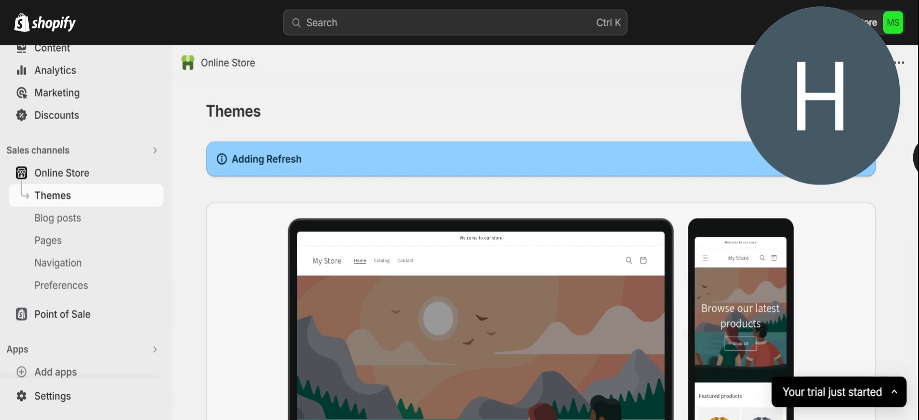
pyautogui.hotkey('ctrl', 'a')
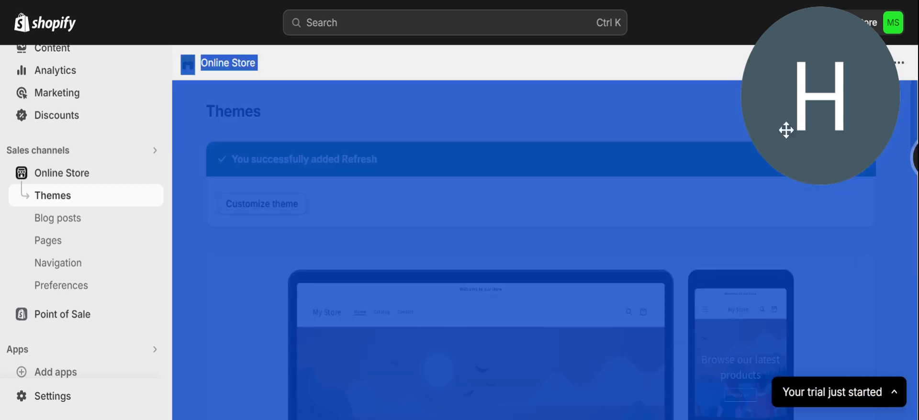
pyautogui.click(295, 63)
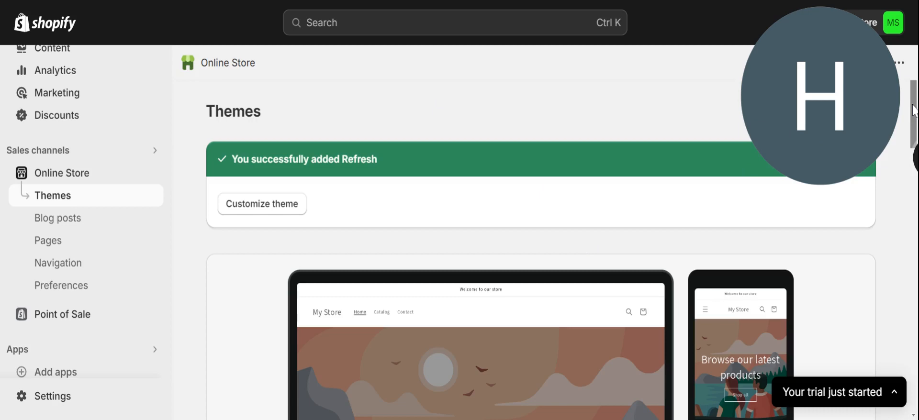
pyautogui.scroll(-9, 913, 110)
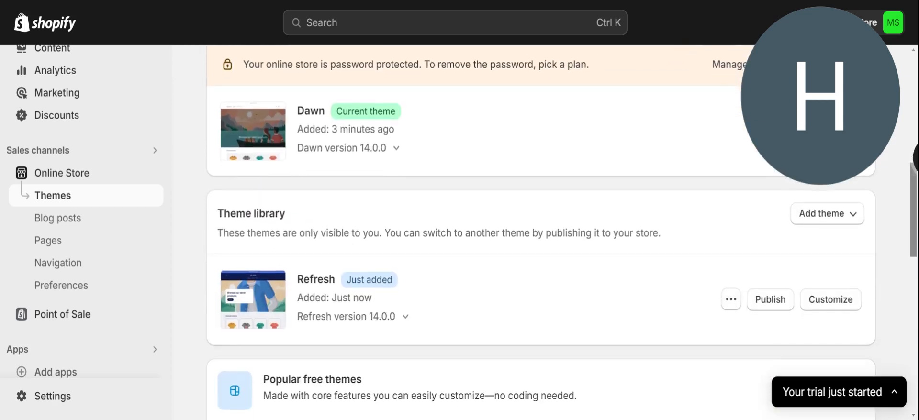
pyautogui.scroll(-1, 541, 234)
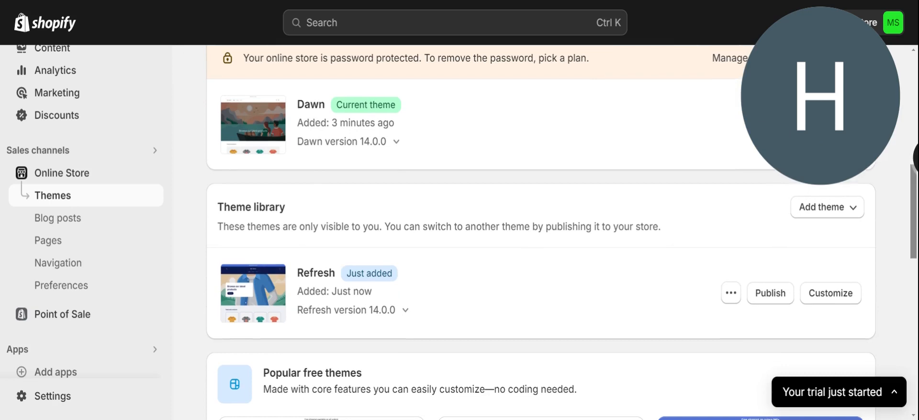
pyautogui.scroll(1, 541, 234)
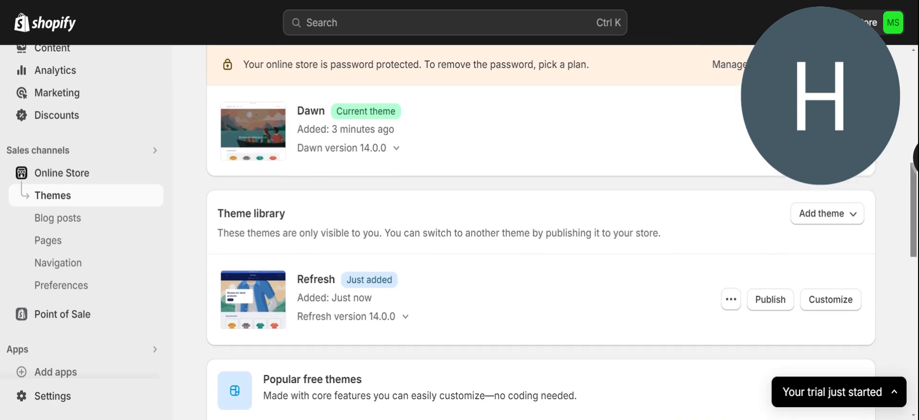
pyautogui.click(820, 310)
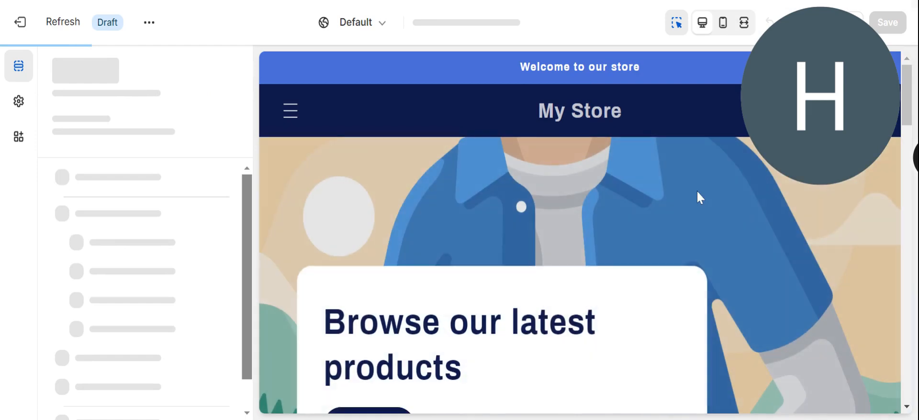
pyautogui.moveTo(907, 111); pyautogui.dragTo(883, 40)
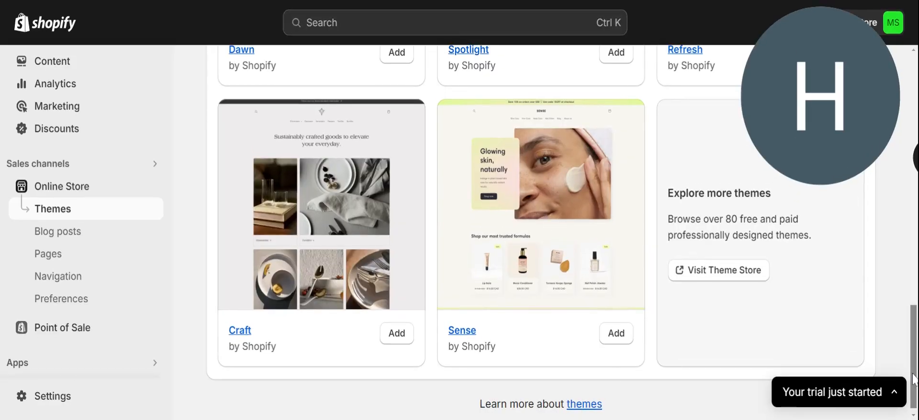
pyautogui.moveTo(914, 376); pyautogui.dragTo(898, 86)
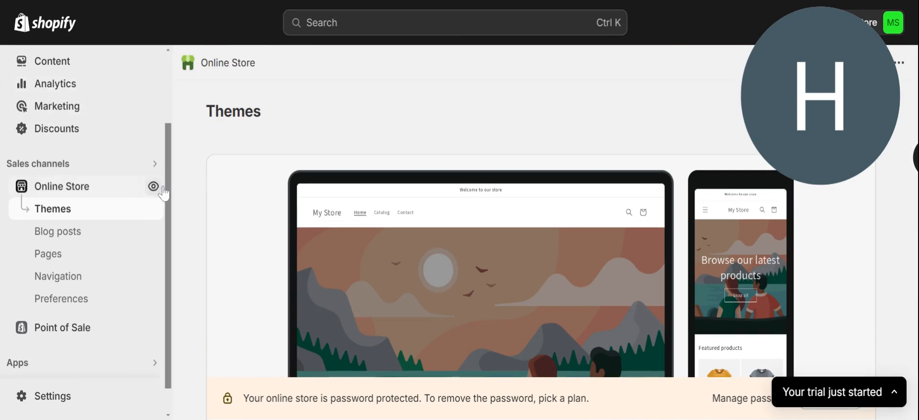
pyautogui.moveTo(168, 195); pyautogui.dragTo(168, 92)
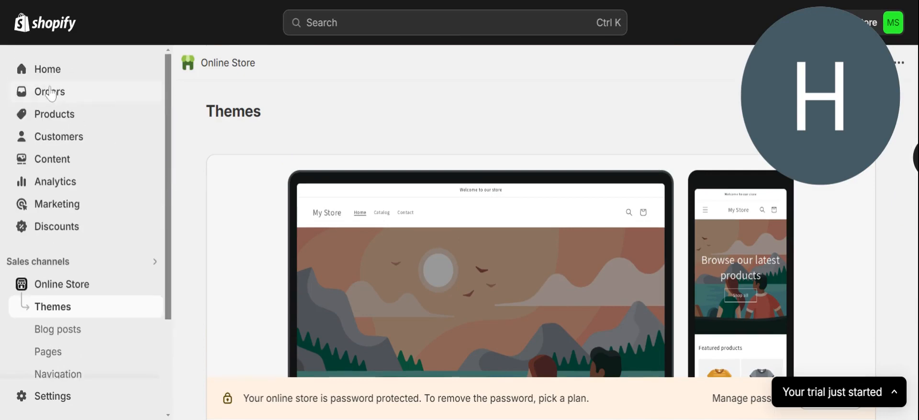
# Browse the Google 'dresses' results and select the query text for replacement.
pyautogui.click(45, 120)
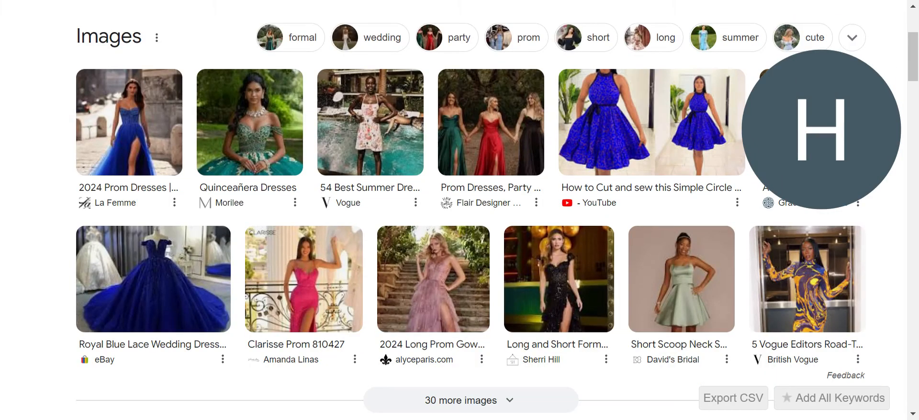
pyautogui.scroll(-2, 870, 90)
pyautogui.scroll(4, 870, 91)
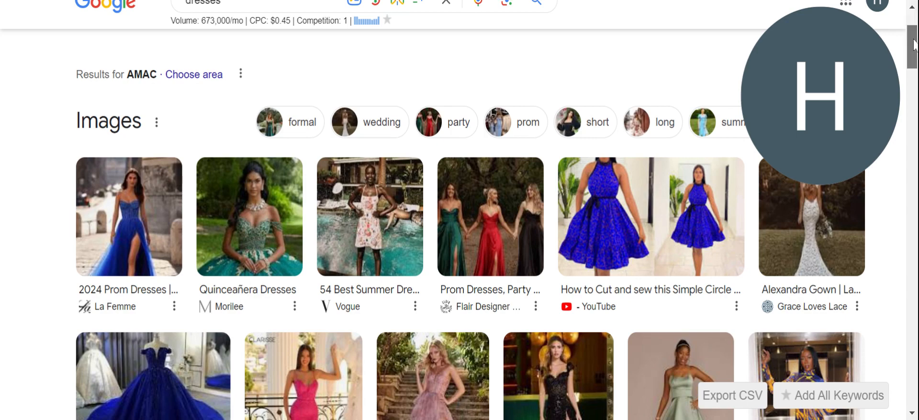
pyautogui.moveTo(913, 41); pyautogui.dragTo(913, 28)
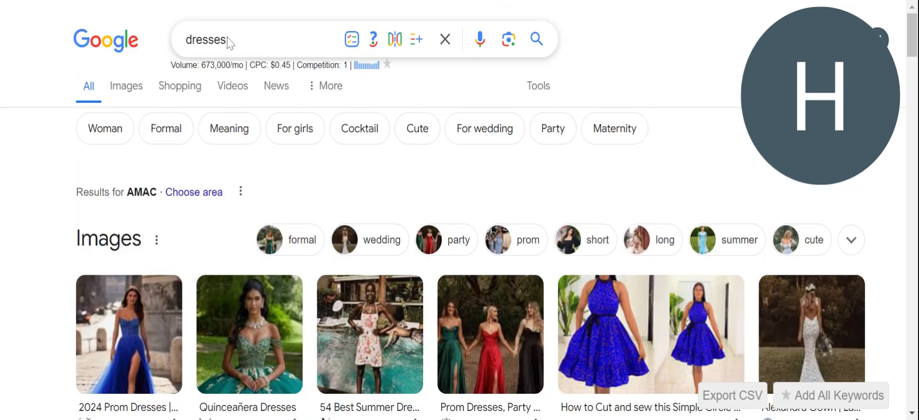
pyautogui.moveTo(228, 40); pyautogui.dragTo(183, 43)
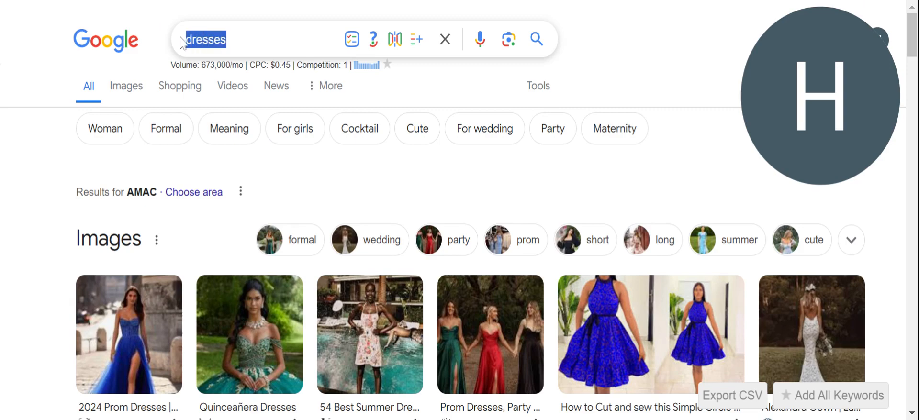
# Search Google for 'tshirts designs' and browse the image results.
pyautogui.write('tshir')
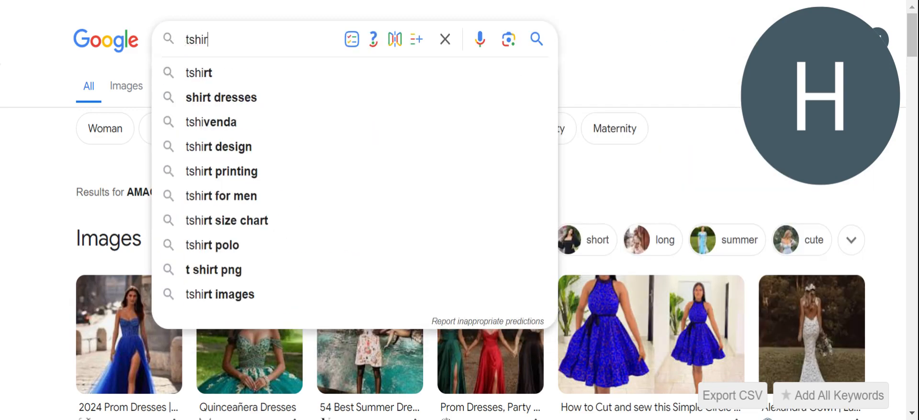
pyautogui.write('ts')
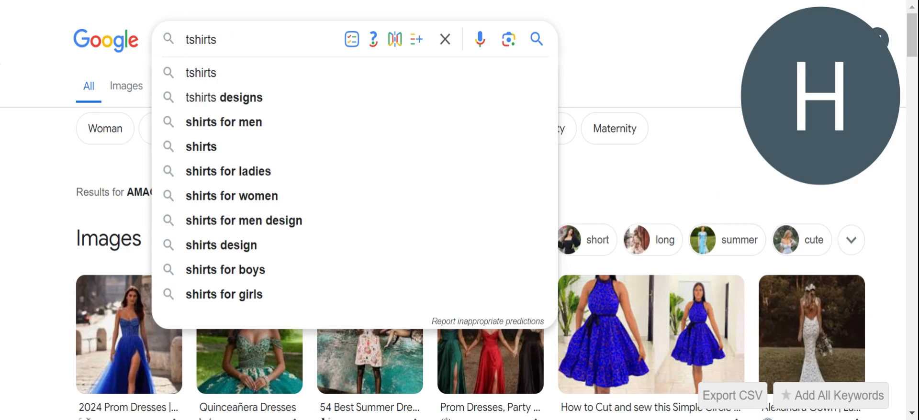
pyautogui.click(224, 99)
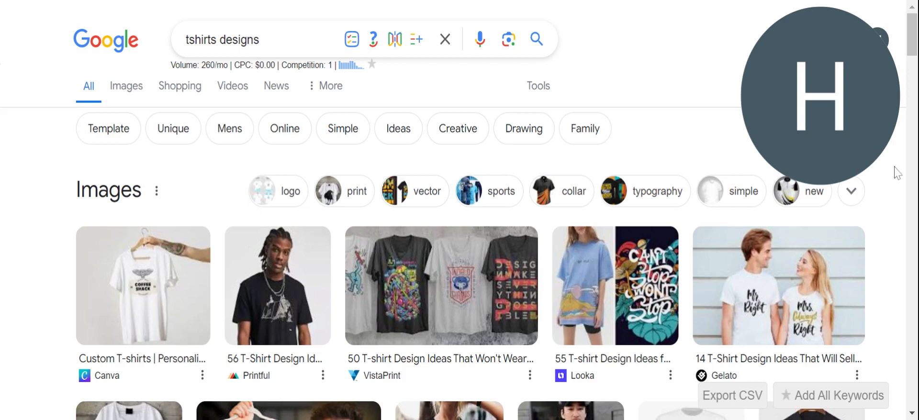
pyautogui.scroll(-8, 896, 172)
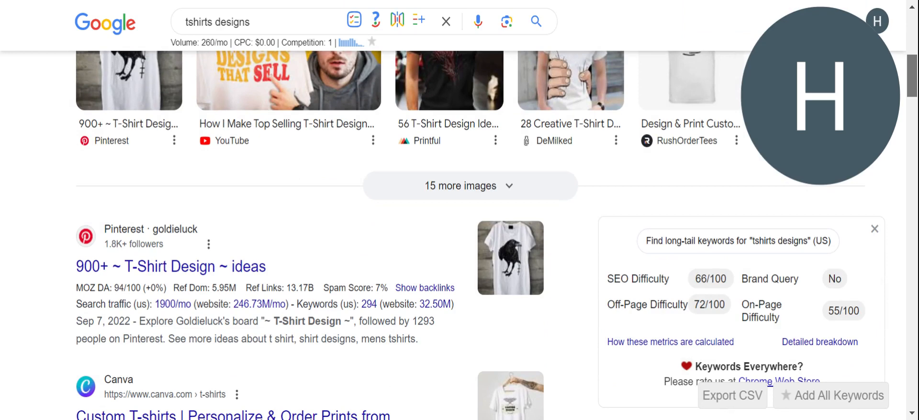
pyautogui.scroll(10, 897, 172)
# Replace the query with 'jeans' and run the search.
pyautogui.moveTo(260, 39); pyautogui.dragTo(179, 40)
pyautogui.write('jeans')
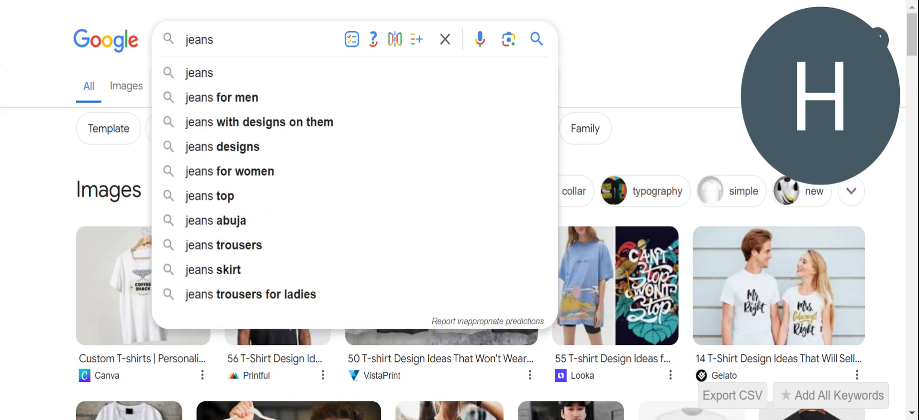
pyautogui.press('Return')
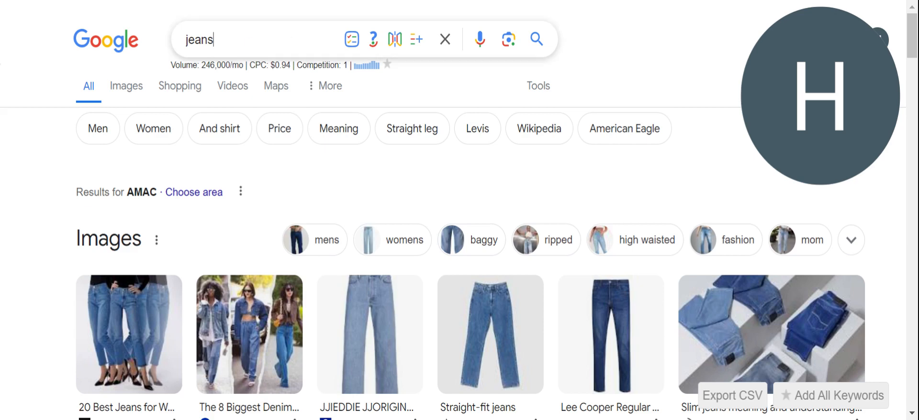
# Replace the jeans query and search Google for 'Sunglasses'.
pyautogui.hotkey('ctrl', 'a')
pyautogui.write('Sung')
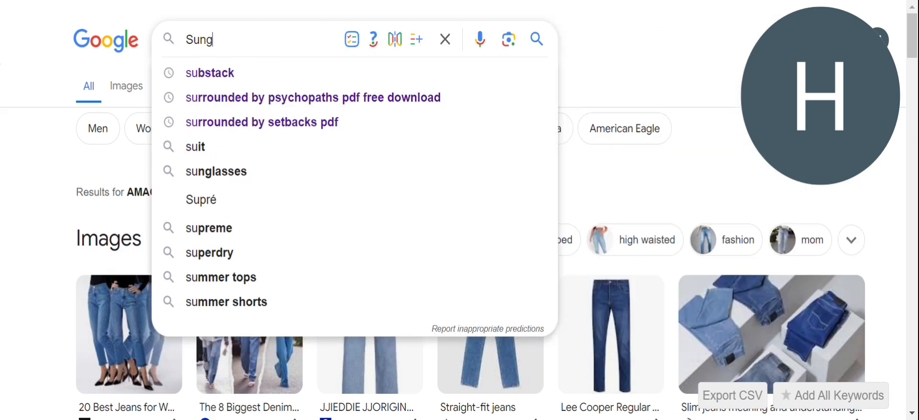
pyautogui.write('lasse')
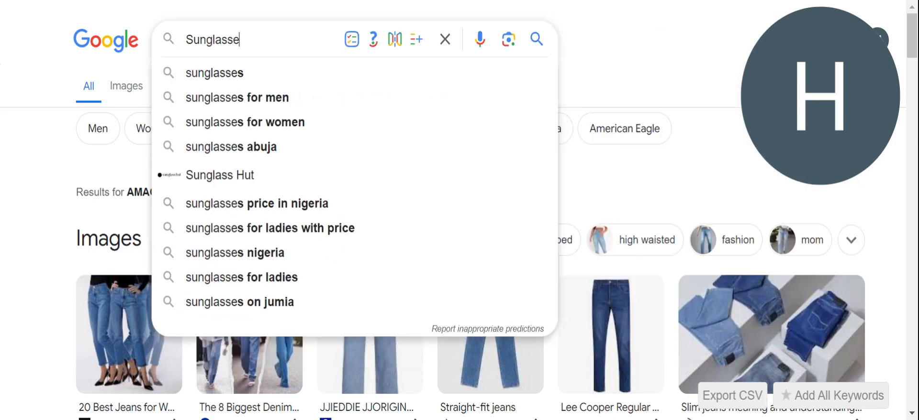
pyautogui.write('s')
pyautogui.press('Return')
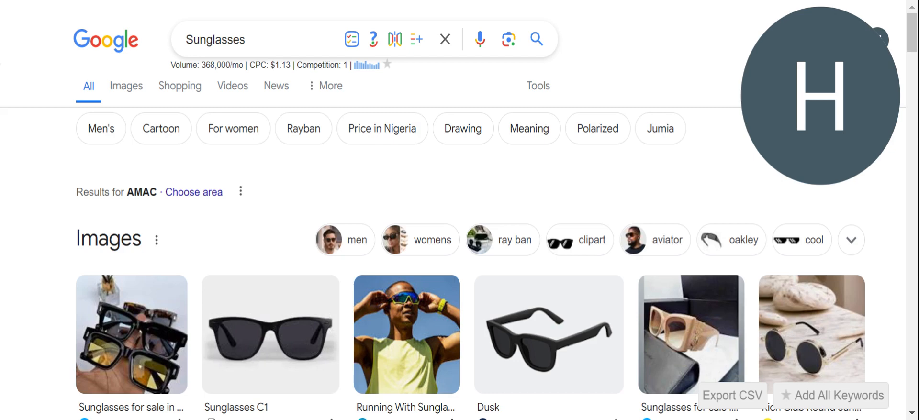
# Preview the Dusk sunglasses image and dismiss its sharing options.
pyautogui.click(549, 335)
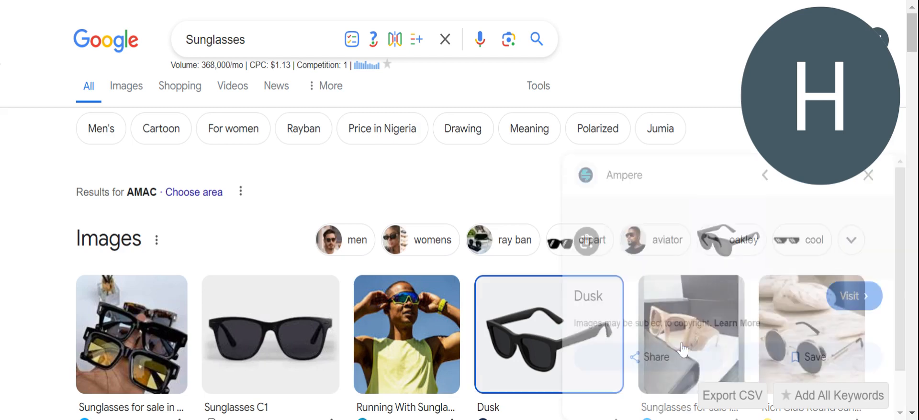
pyautogui.click(626, 353)
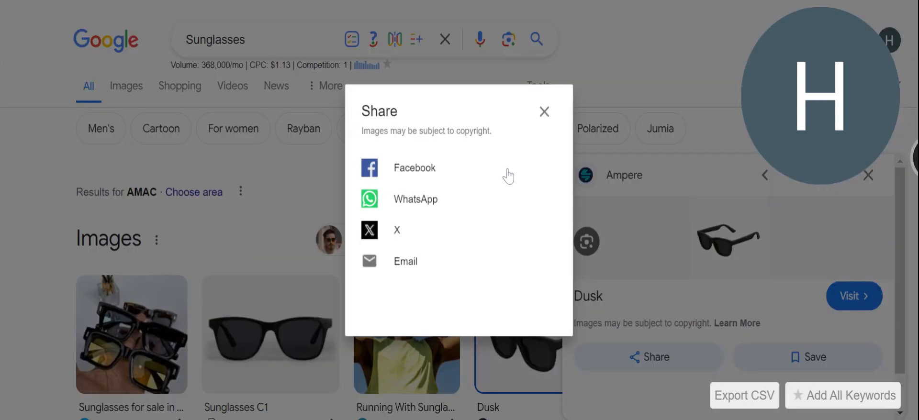
pyautogui.click(596, 31)
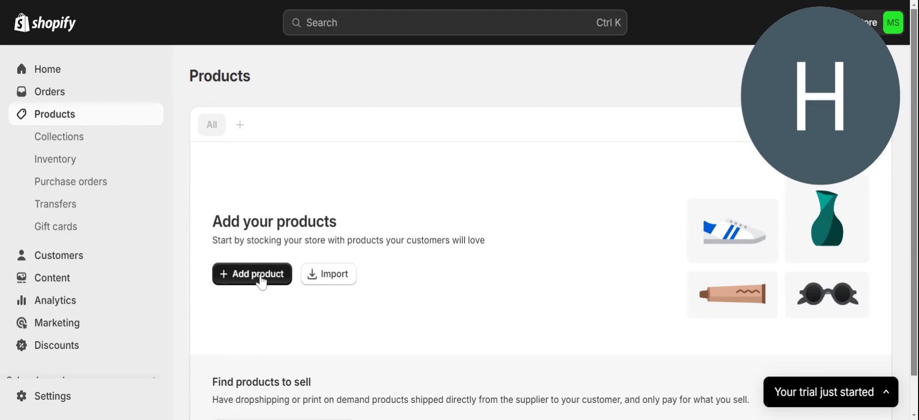
# Start a new product and upload the black dress photo to its Media.
pyautogui.click(259, 282)
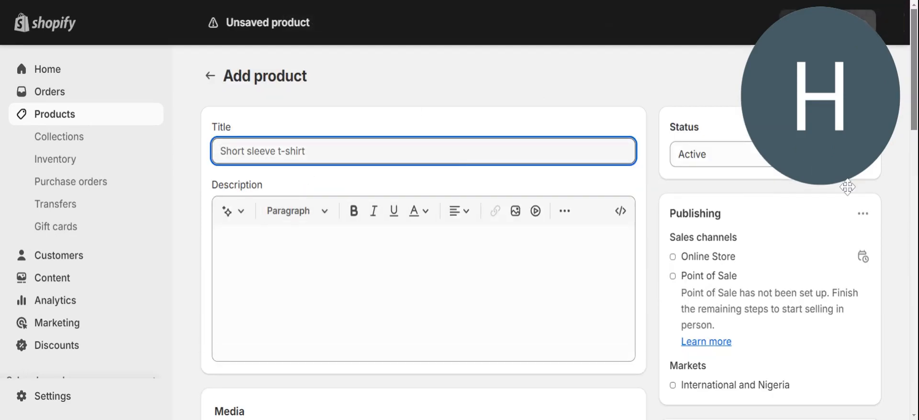
pyautogui.scroll(-4, 916, 83)
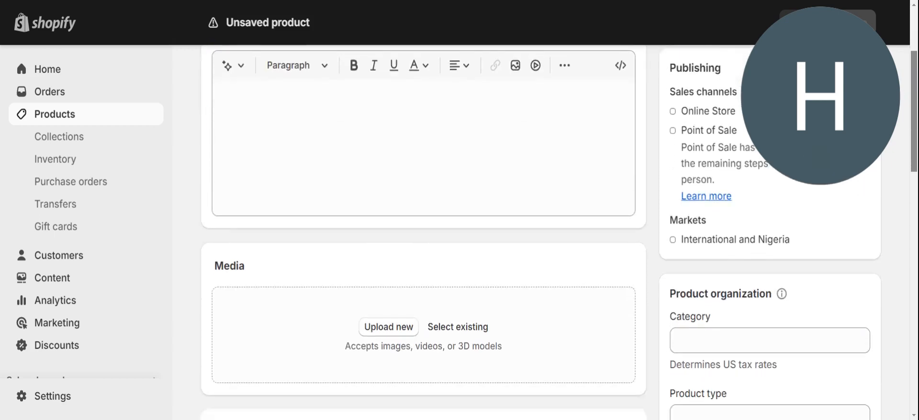
pyautogui.click(387, 275)
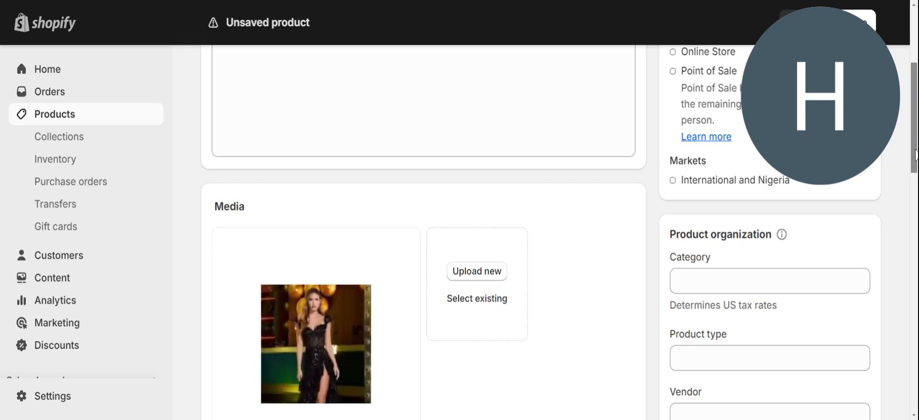
pyautogui.moveTo(915, 150); pyautogui.dragTo(913, 93)
pyautogui.click(335, 151)
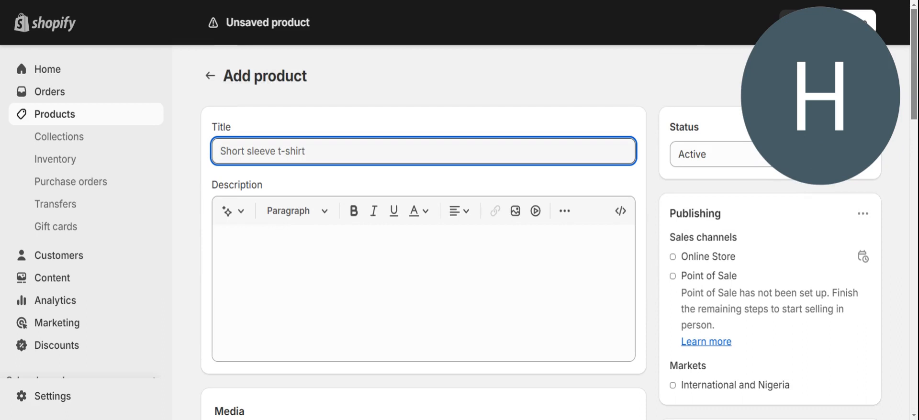
# Title the new product 'BLACK PROM DRESS'.
pyautogui.write('BL')
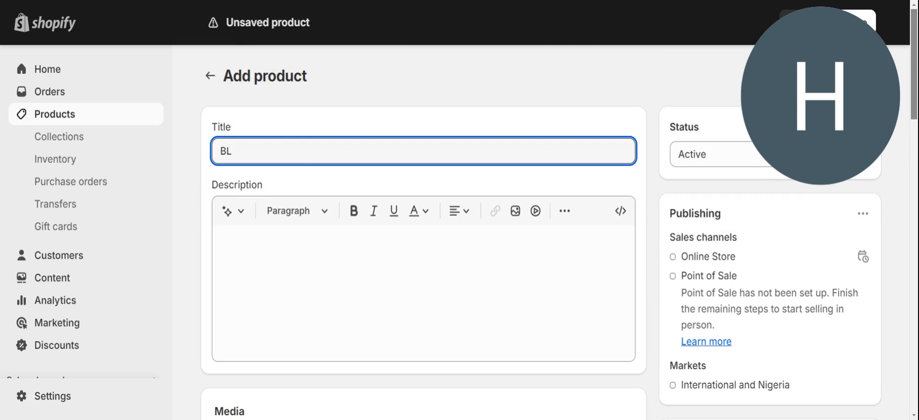
pyautogui.write('ACK PROM DRESS')
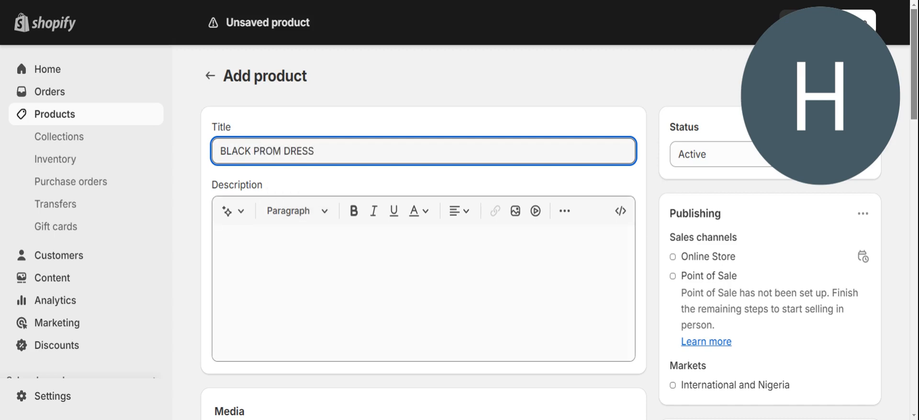
pyautogui.click(296, 237)
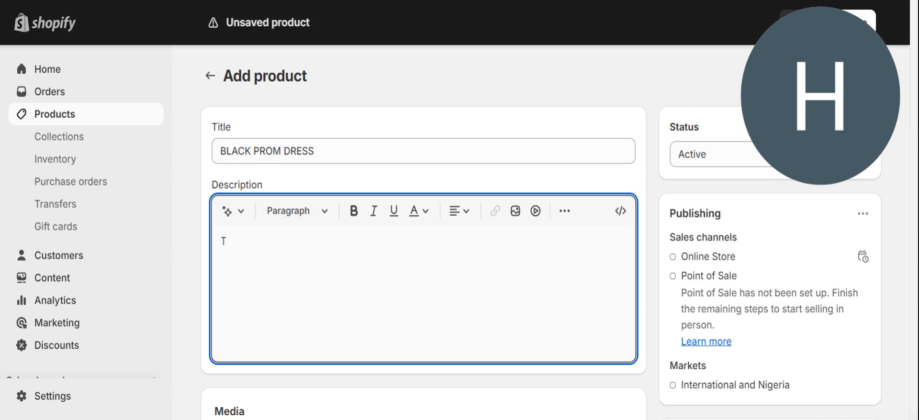
# Describe it as 'This is a black prom dress', priced 20000 with compare-at 25000.
pyautogui.write('This is a black prom dr')
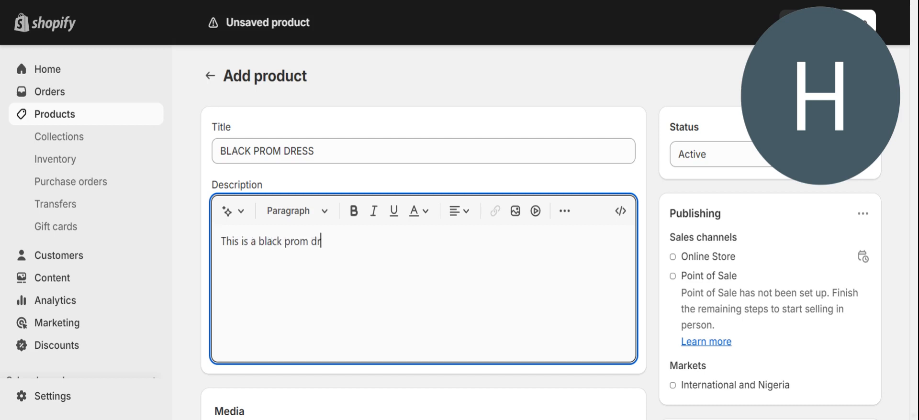
pyautogui.write('ess')
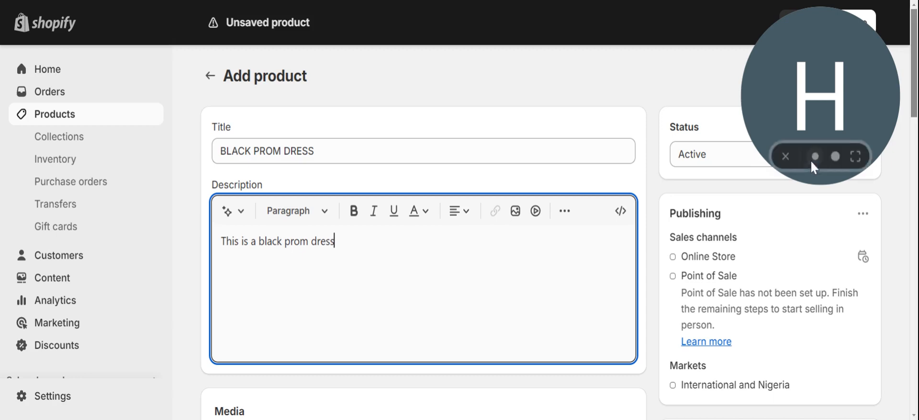
pyautogui.scroll(-10, 915, 64)
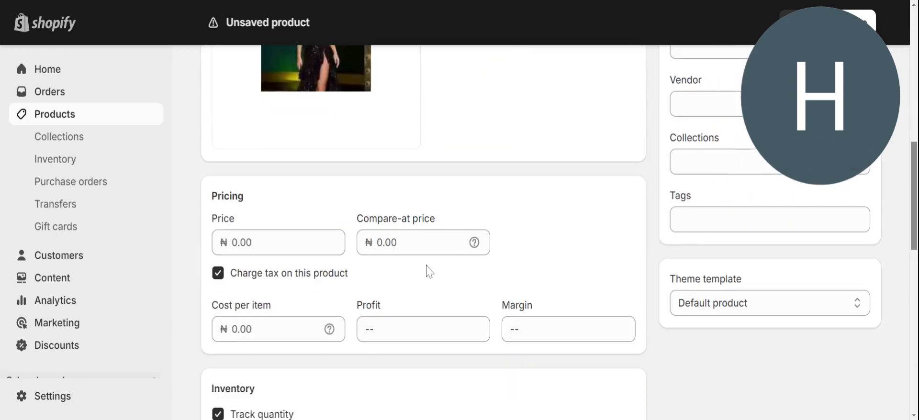
pyautogui.click(280, 242)
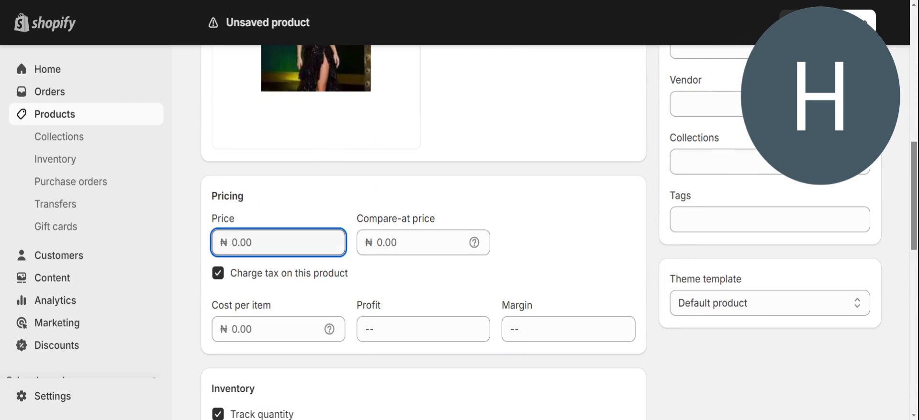
pyautogui.write('20000')
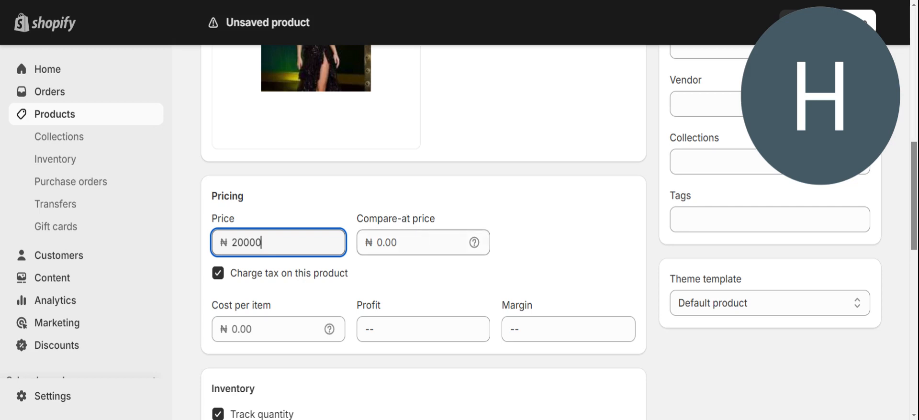
pyautogui.click(411, 243)
pyautogui.write('25000')
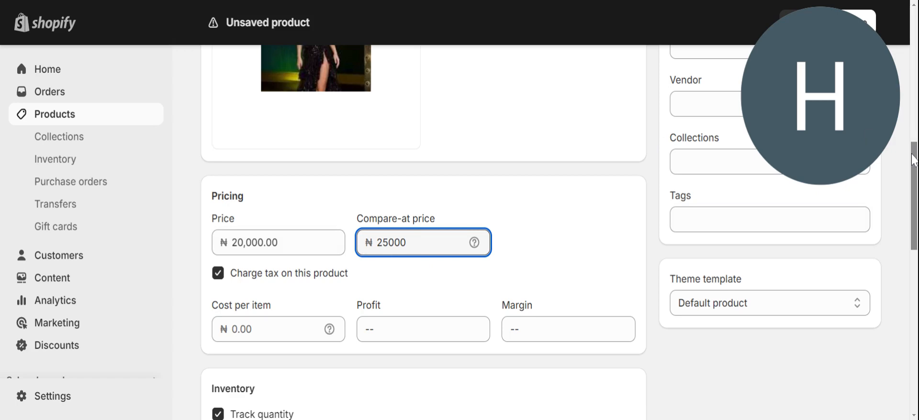
pyautogui.moveTo(913, 160); pyautogui.dragTo(912, 223)
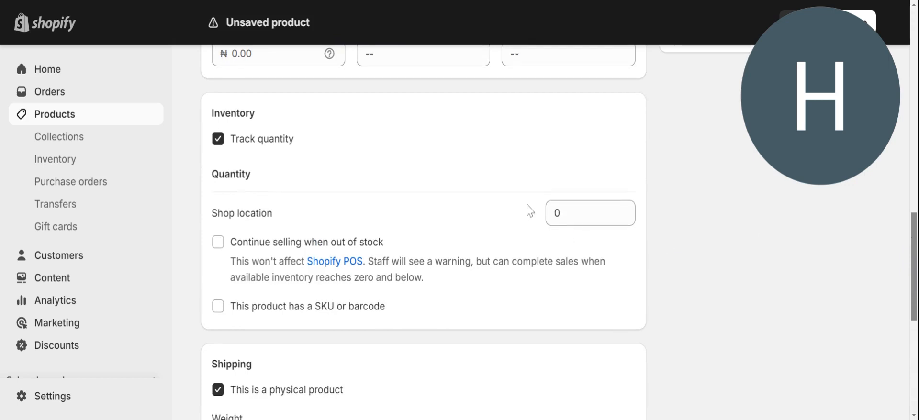
# Stock 20 units at the Shop location and save BLACK PROM DRESS.
pyautogui.click(574, 213)
pyautogui.write('20')
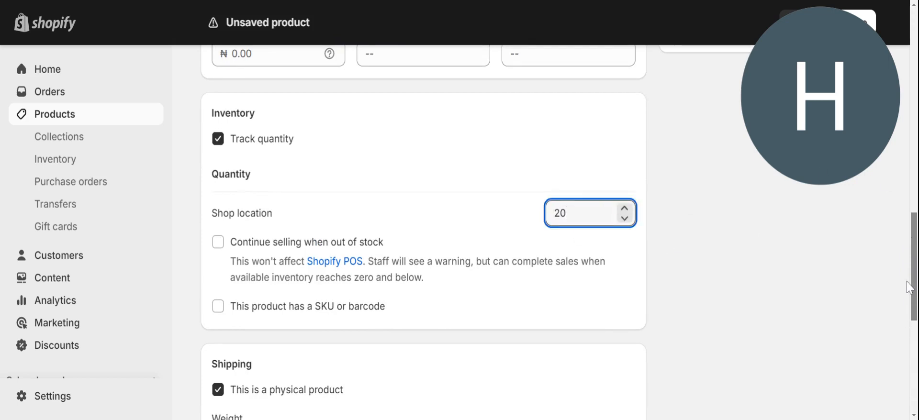
pyautogui.moveTo(916, 281); pyautogui.dragTo(916, 372)
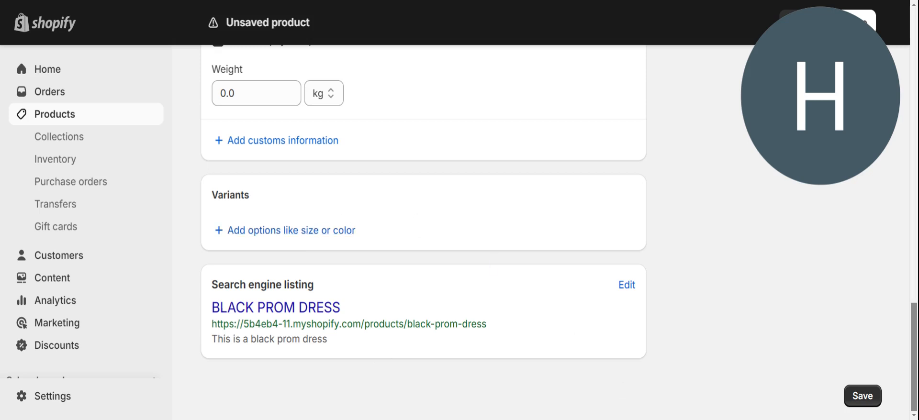
pyautogui.click(857, 404)
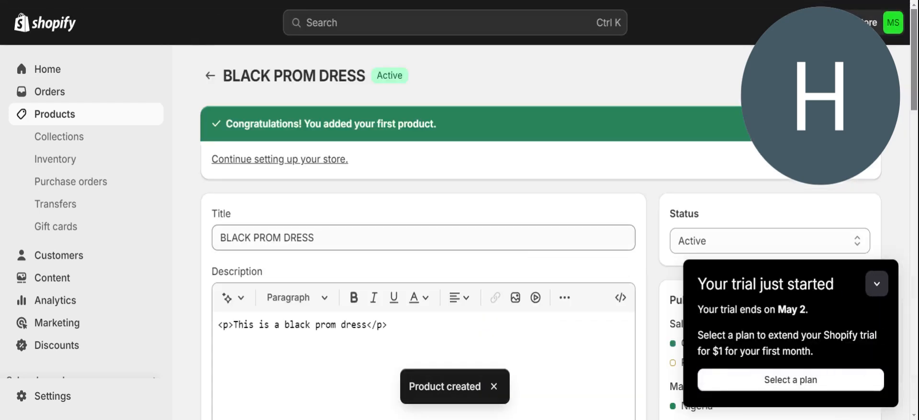
# Return to Products, collapse the trial notice, and begin another new product.
pyautogui.click(211, 78)
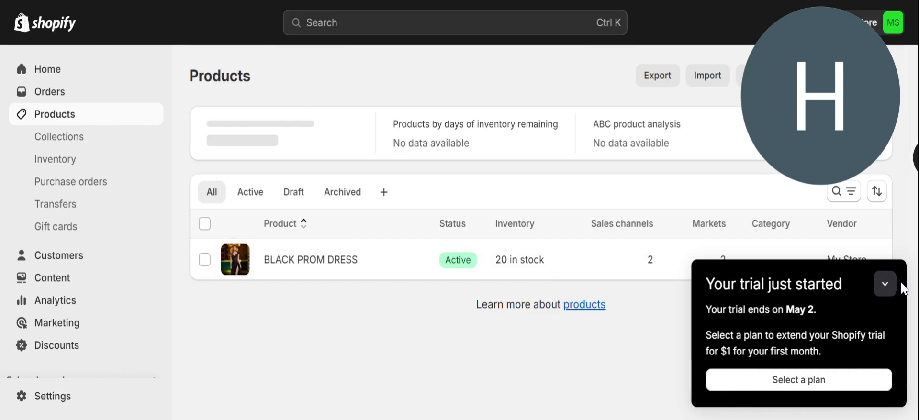
pyautogui.click(885, 284)
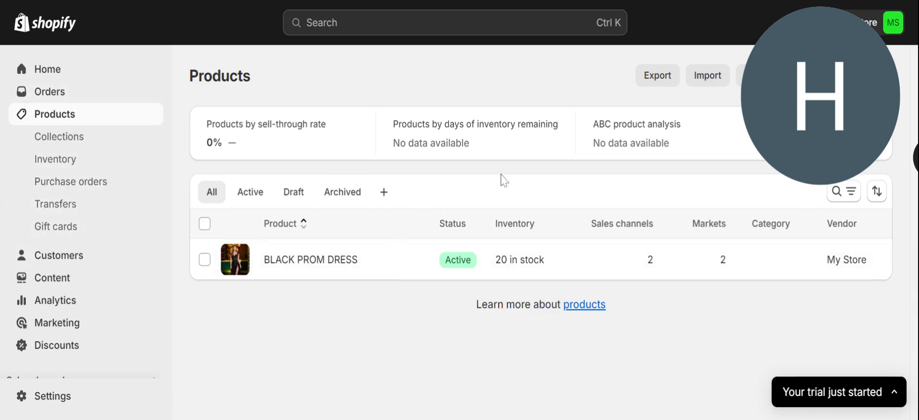
pyautogui.moveTo(821, 130); pyautogui.dragTo(836, 360)
pyautogui.click(872, 80)
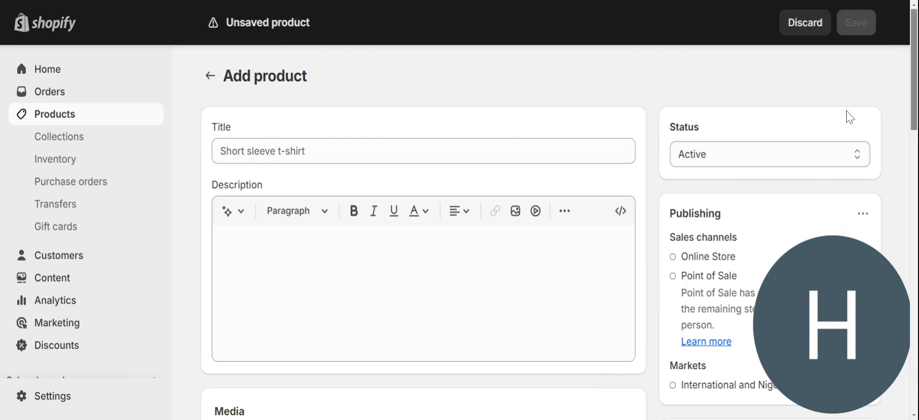
# Upload a prom dress photo and title the product 'PROM DRESS'.
pyautogui.moveTo(914, 89); pyautogui.dragTo(914, 135)
pyautogui.click(403, 318)
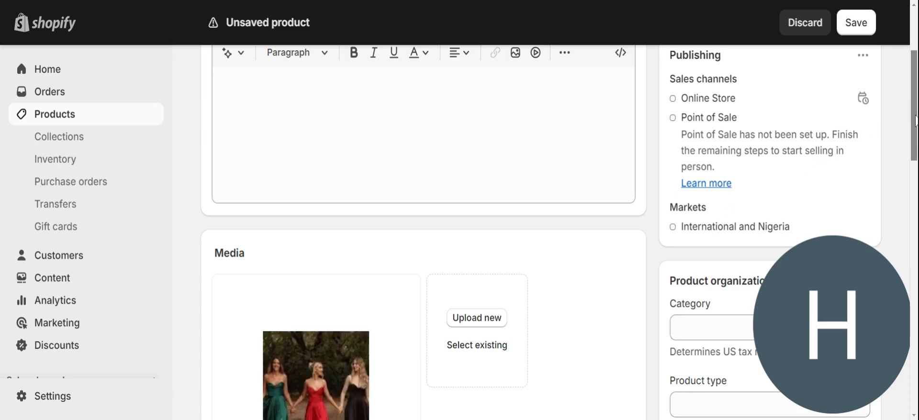
pyautogui.scroll(3, 915, 121)
pyautogui.click(379, 144)
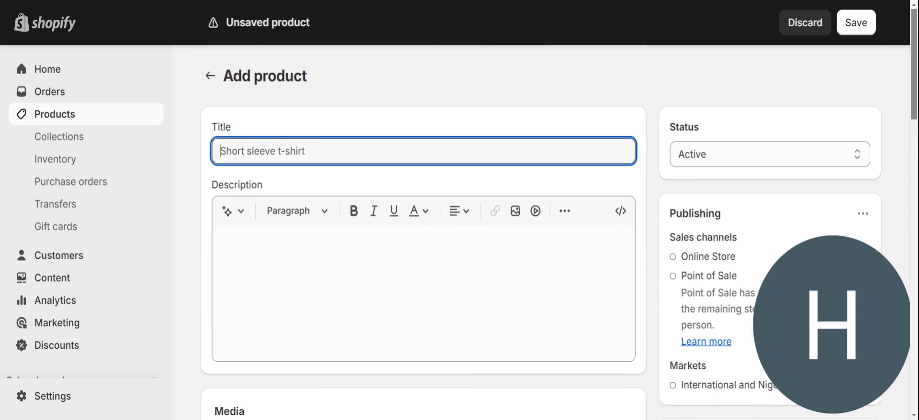
pyautogui.write('PROM D')
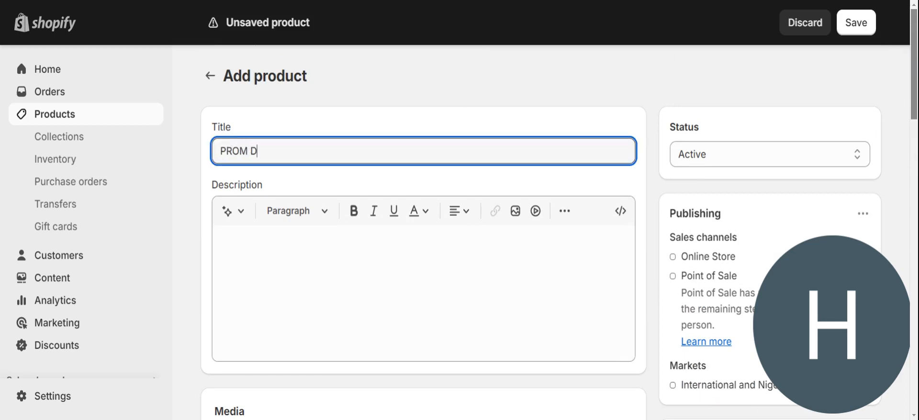
pyautogui.write('RESS')
# Write the description 'This is an event/party dress'.
pyautogui.click(297, 254)
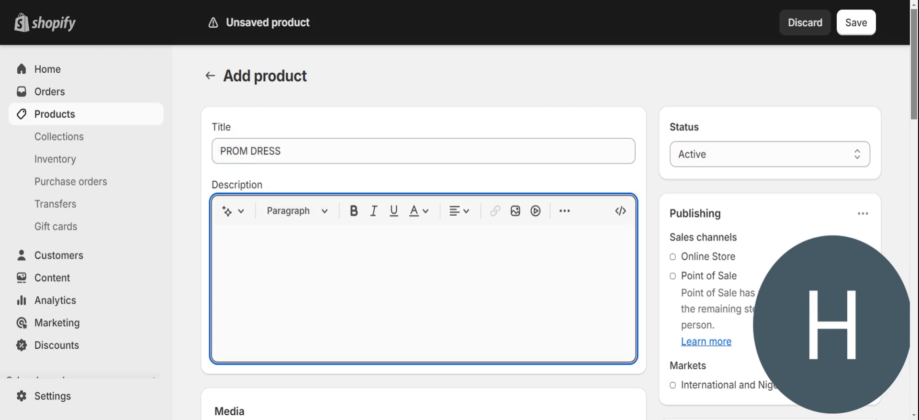
pyautogui.write('This a')
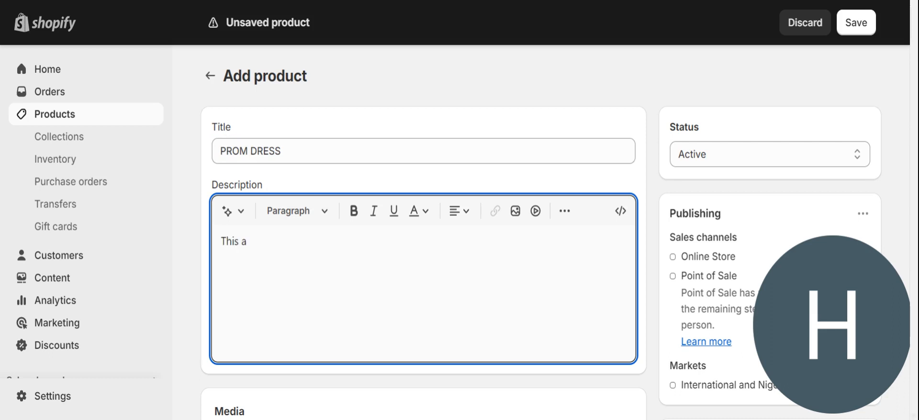
pyautogui.press('BackSpace')
pyautogui.write('is an w')
pyautogui.press('BackSpace')
pyautogui.write('event/party')
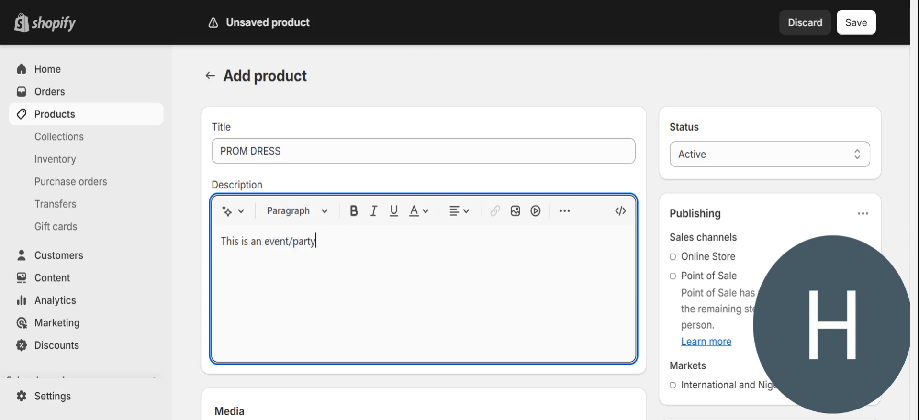
pyautogui.write(' fdresss')
# Price the PROM DRESS at 40000 and stock 5 units at the Shop location.
pyautogui.moveTo(914, 93); pyautogui.dragTo(914, 212)
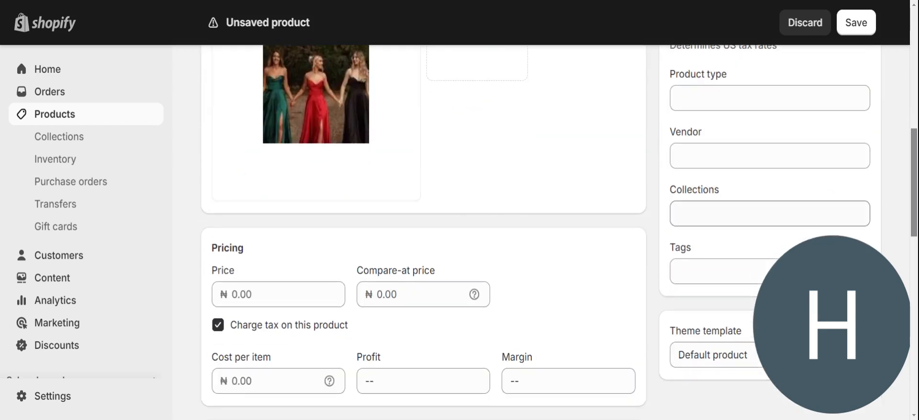
pyautogui.click(271, 294)
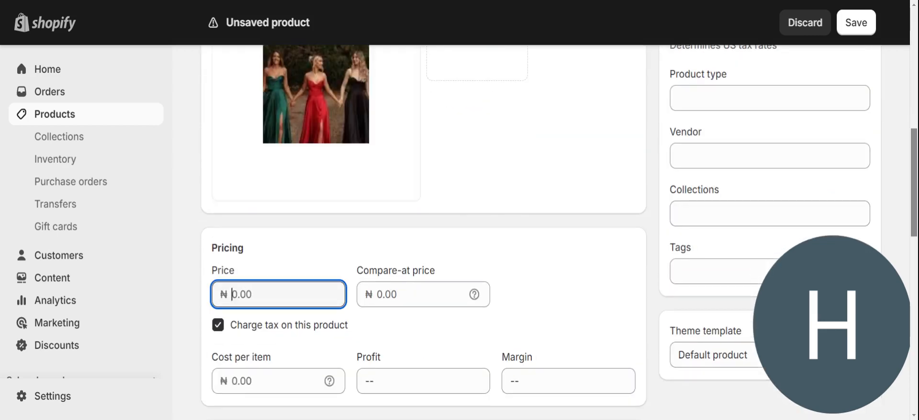
pyautogui.write('40000')
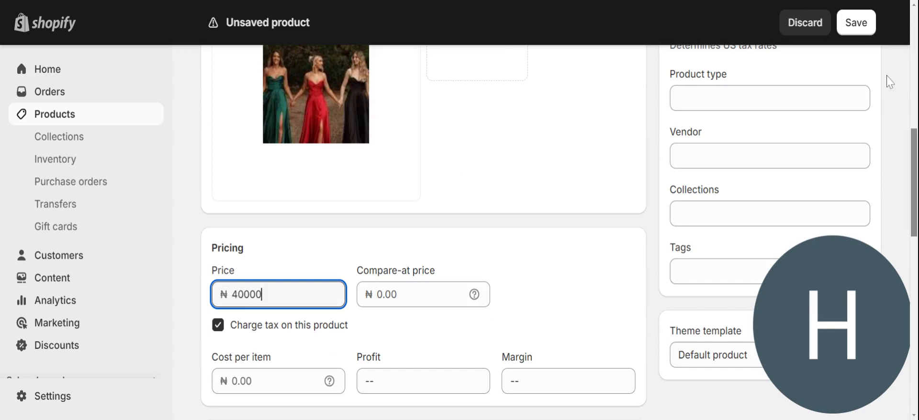
pyautogui.scroll(-8, 914, 149)
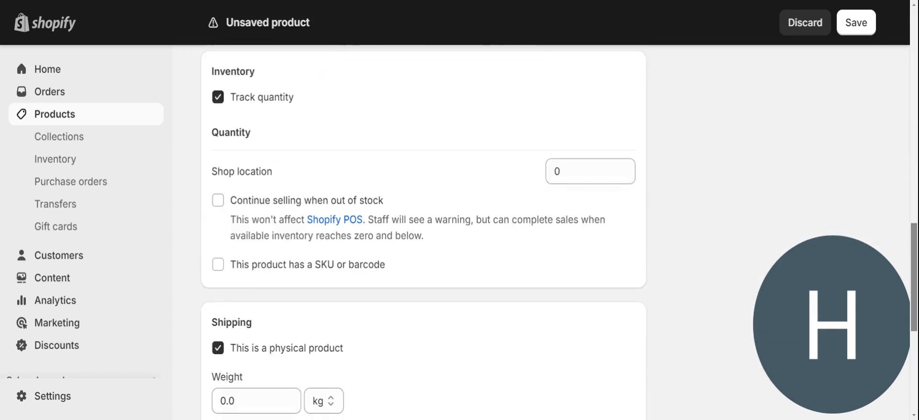
pyautogui.click(581, 172)
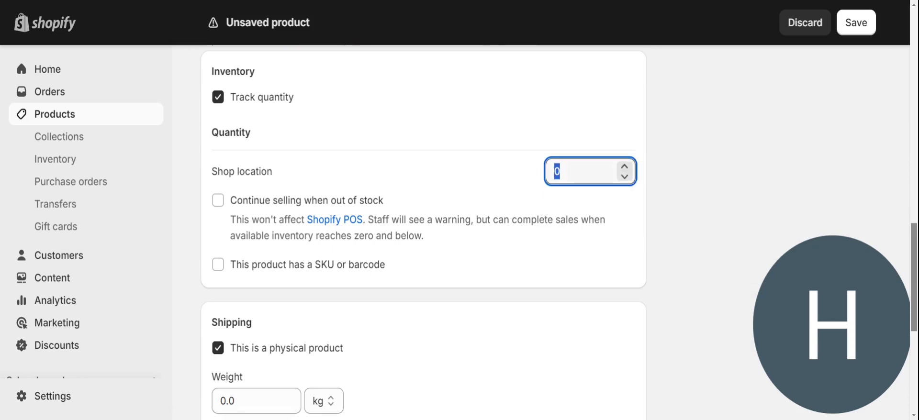
pyautogui.write('5')
pyautogui.scroll(2, 914, 257)
pyautogui.moveTo(914, 175); pyautogui.dragTo(916, 350)
# Add a Color variant option with values Black, Red and Green.
pyautogui.click(300, 342)
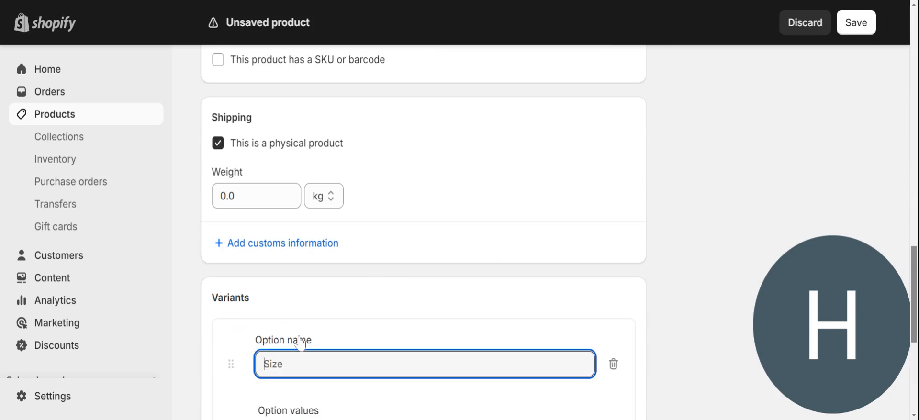
pyautogui.write('Color')
pyautogui.scroll(-4, 914, 262)
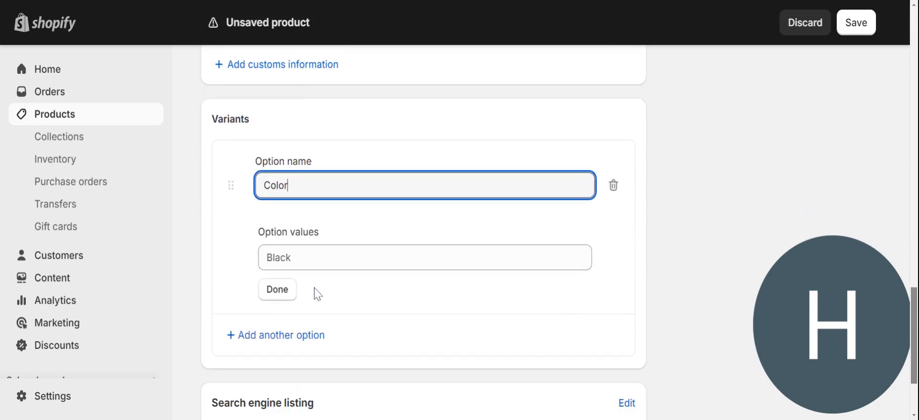
pyautogui.click(281, 292)
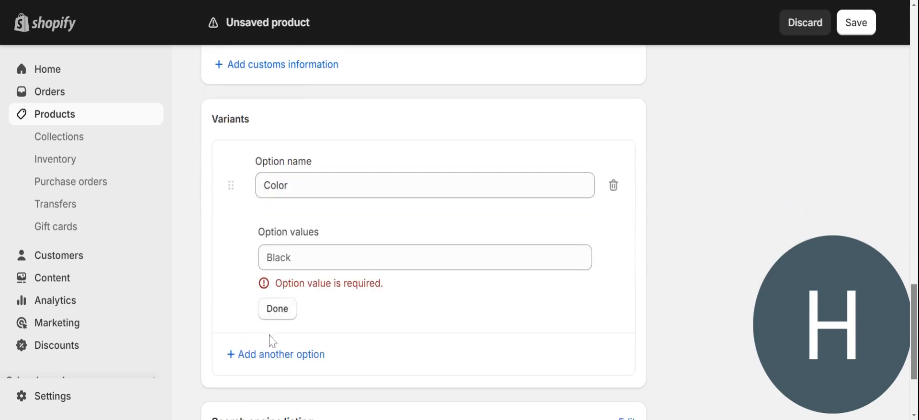
pyautogui.click(302, 262)
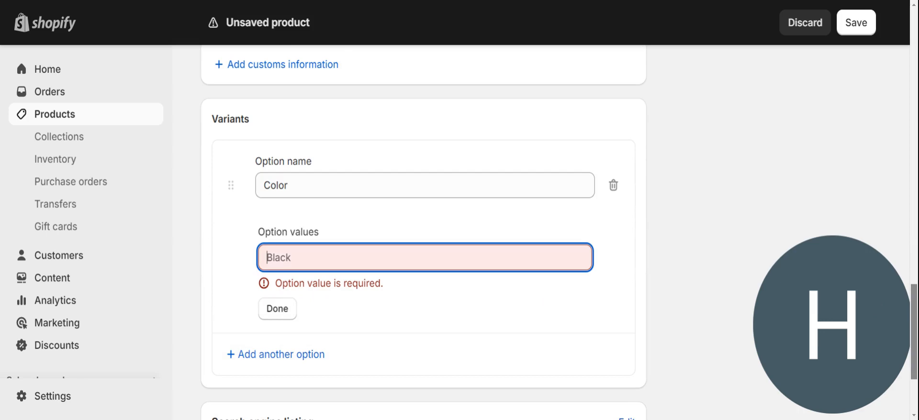
pyautogui.write('Bla')
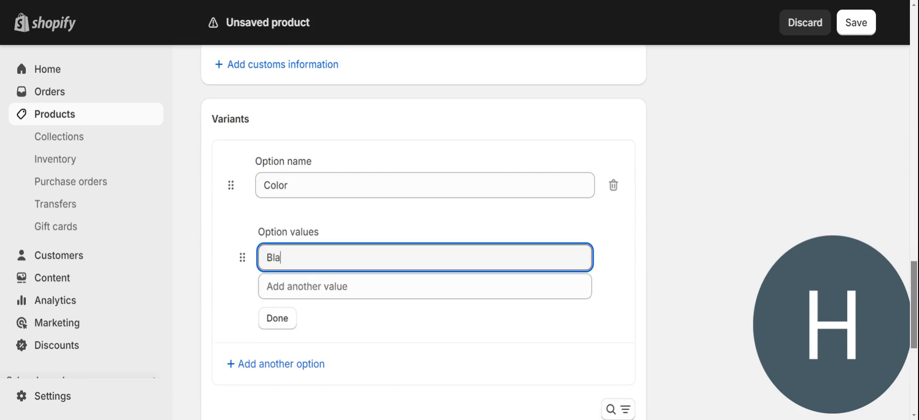
pyautogui.write('ck')
pyautogui.click(306, 287)
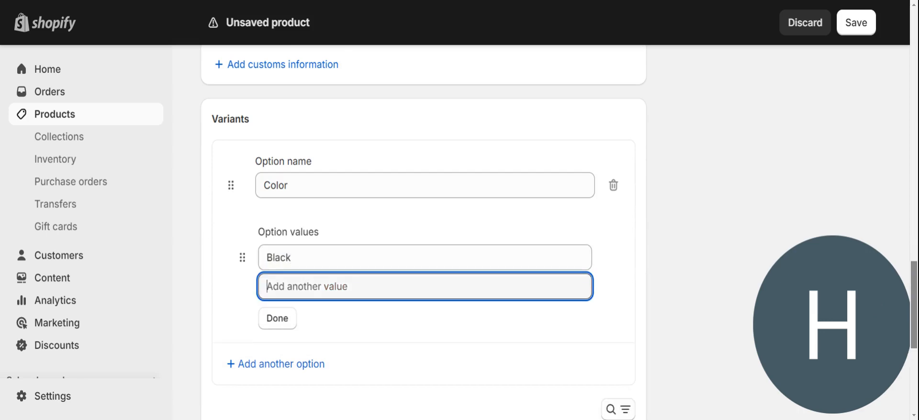
pyautogui.write('r')
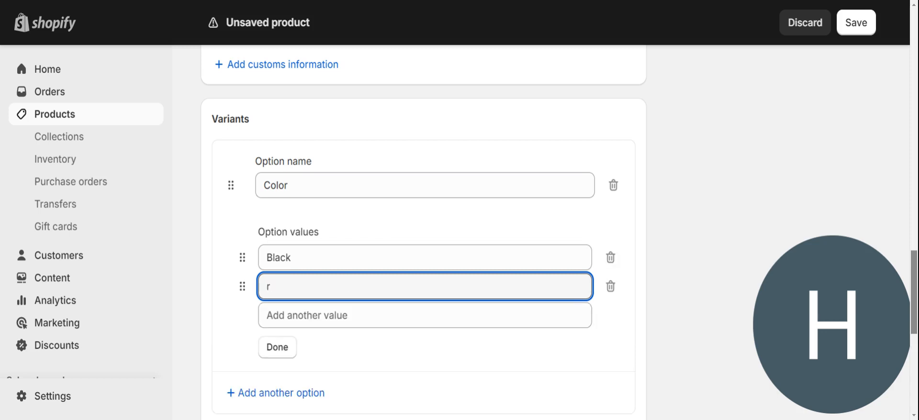
pyautogui.write('Red')
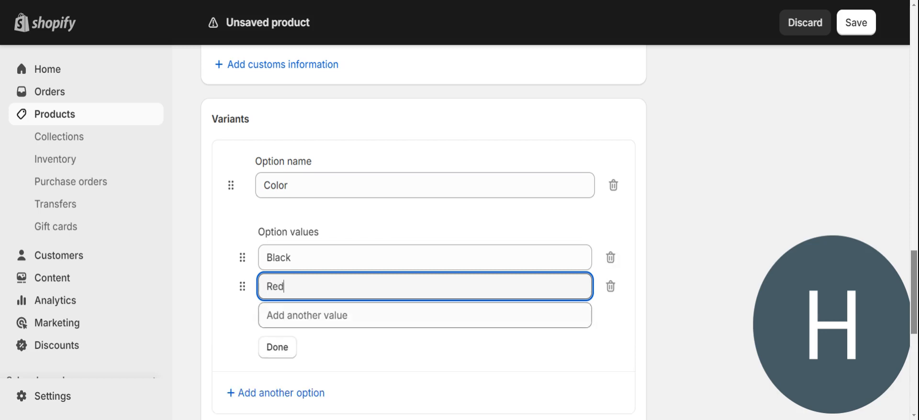
pyautogui.click(307, 315)
pyautogui.write('G')
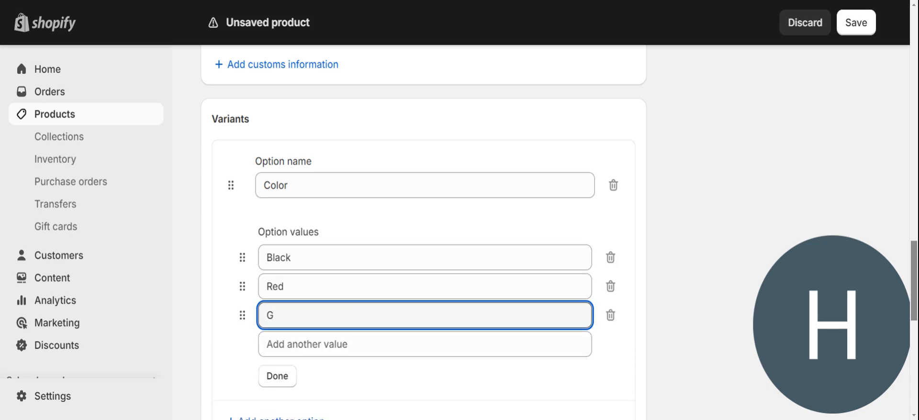
pyautogui.write('reem')
pyautogui.click(268, 378)
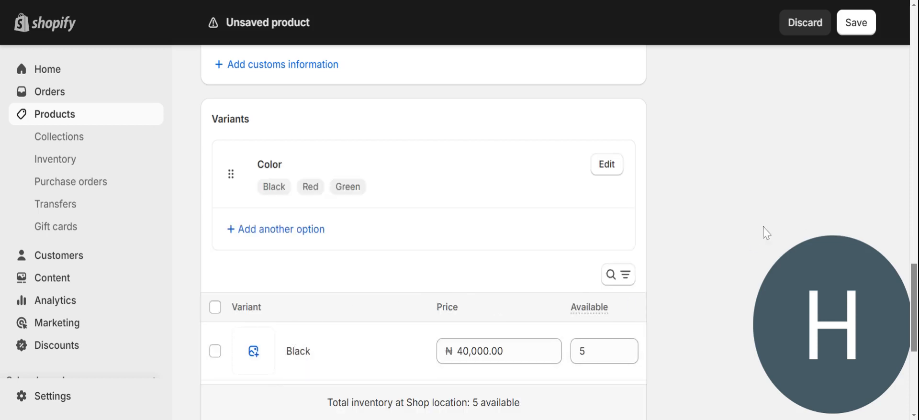
# Add a Size variant option with values Medium and Maximum.
pyautogui.click(276, 229)
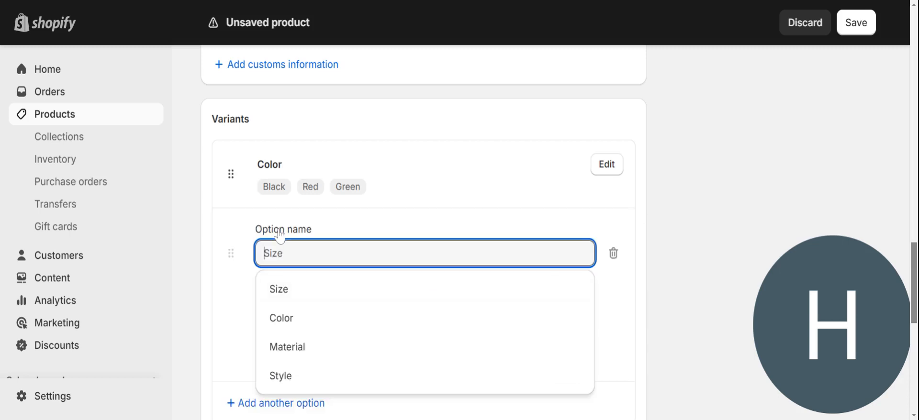
pyautogui.click(308, 297)
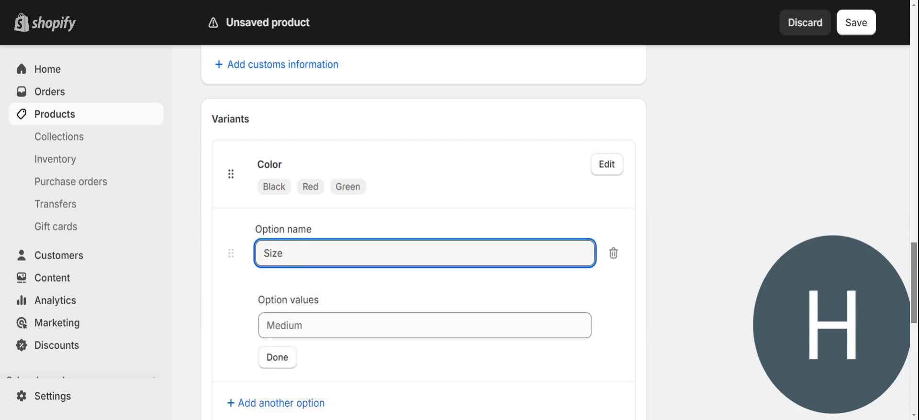
pyautogui.click(307, 326)
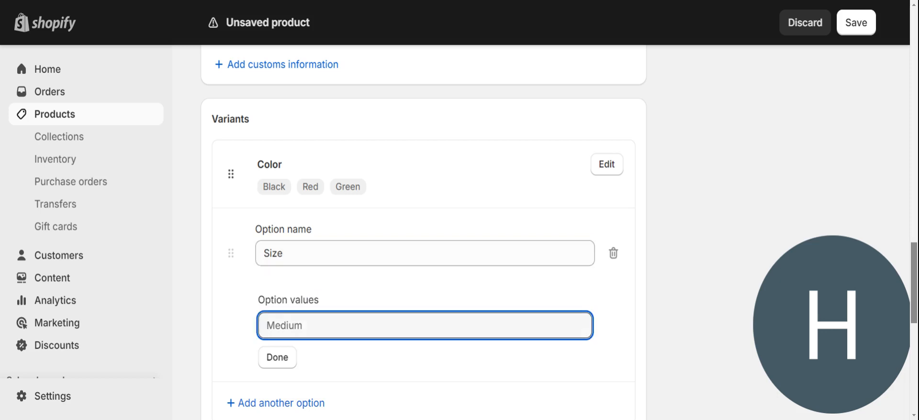
pyautogui.write('Medi')
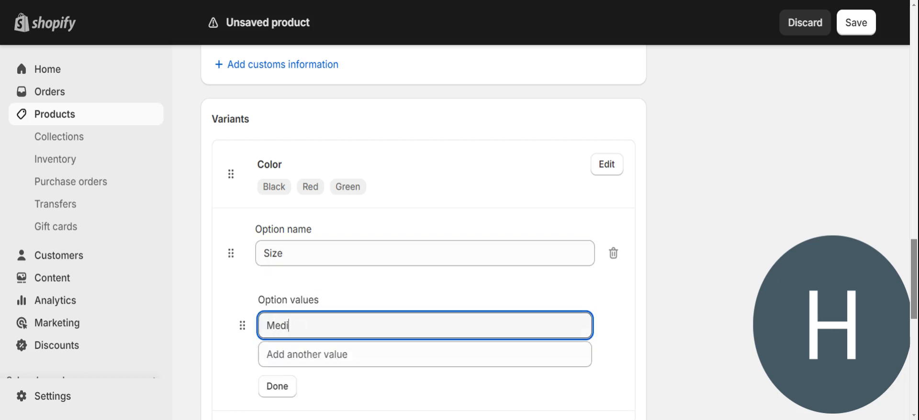
pyautogui.write('um')
pyautogui.click(307, 355)
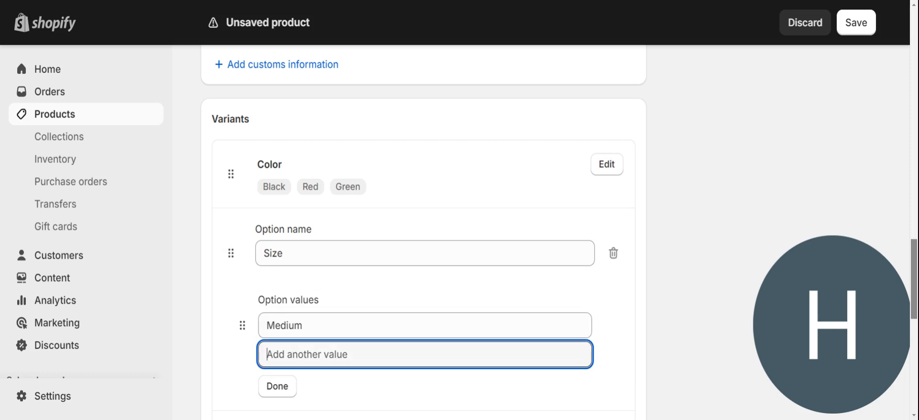
pyautogui.write('M')
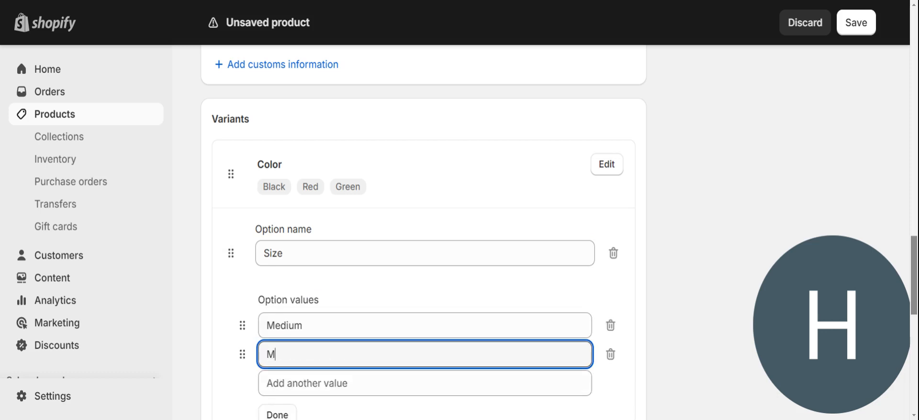
pyautogui.write('aximum')
pyautogui.click(288, 414)
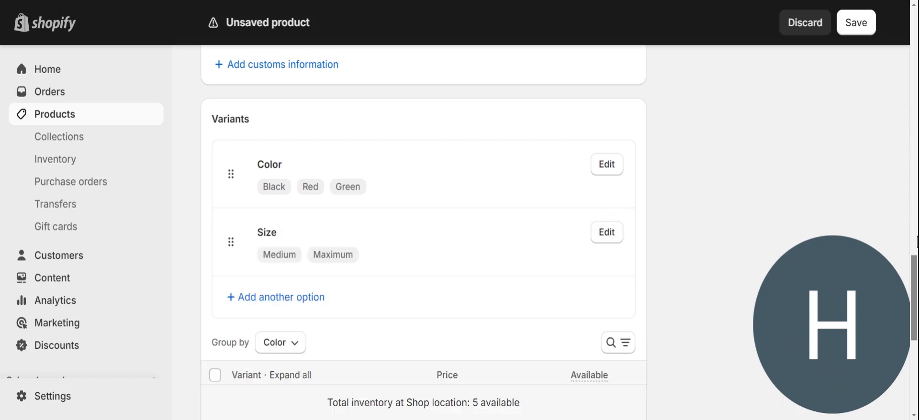
pyautogui.click(613, 171)
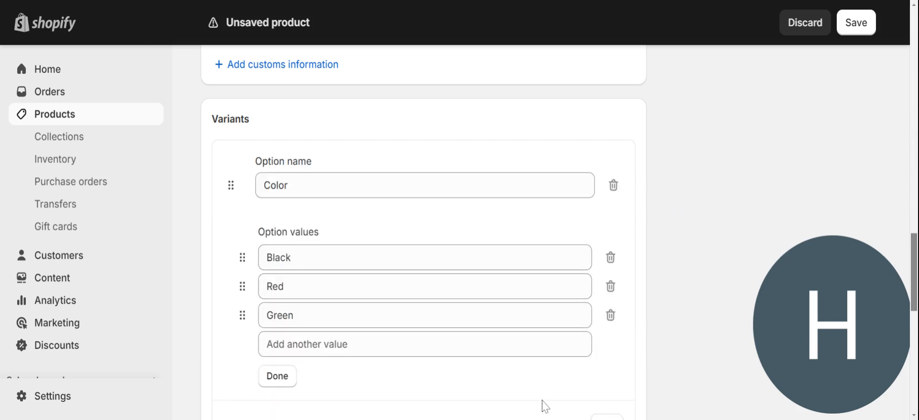
# Check the PROM DRESS Black, Red and Green variants at ₦40,000.00, then save it.
pyautogui.scroll(-6, 915, 273)
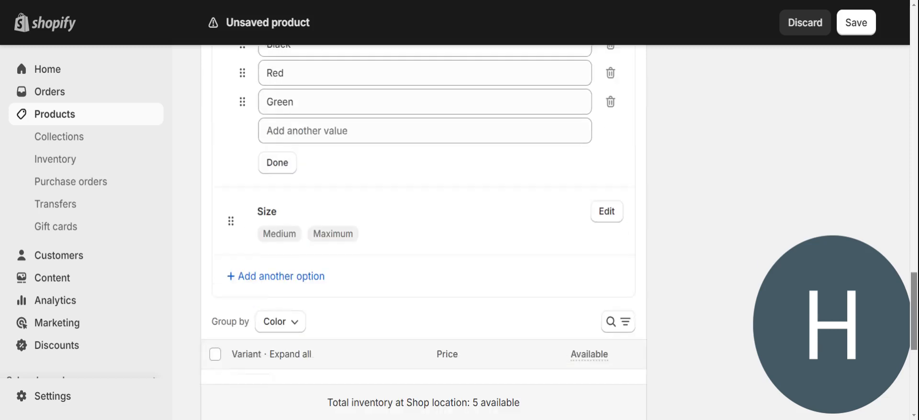
pyautogui.scroll(-5, 423, 233)
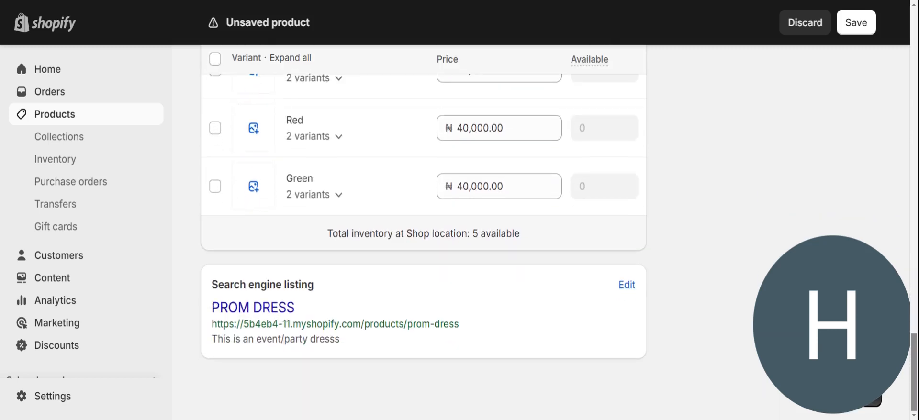
pyautogui.scroll(2, 915, 358)
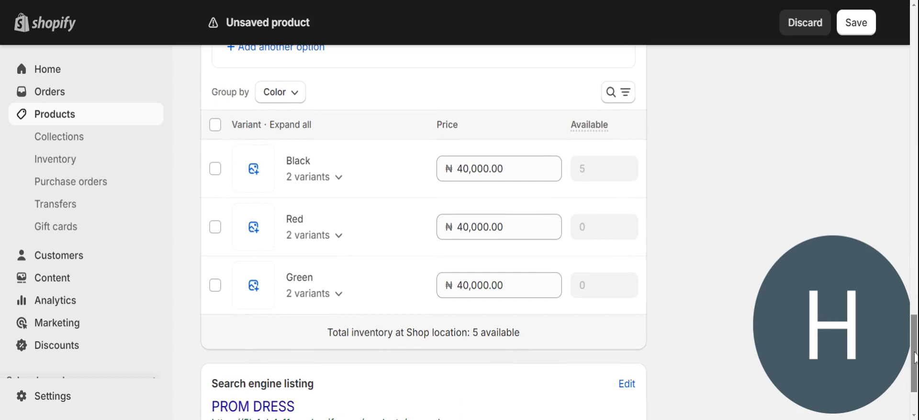
pyautogui.scroll(-2, 915, 358)
pyautogui.scroll(2, 914, 406)
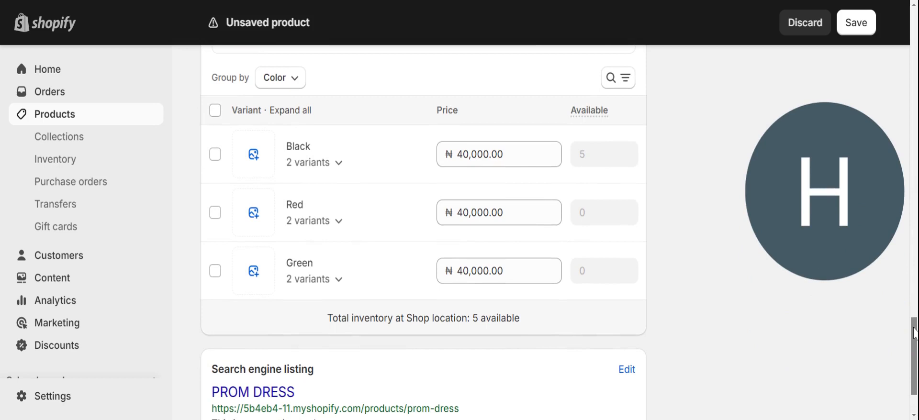
pyautogui.scroll(-2, 914, 334)
pyautogui.click(862, 396)
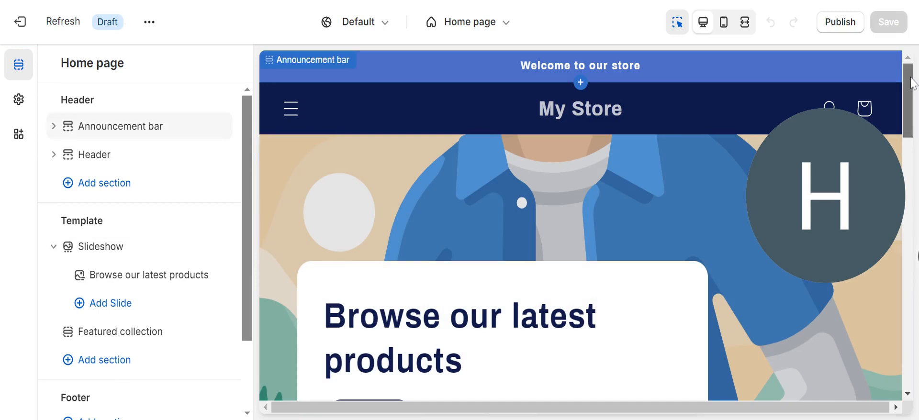
# Scroll through the featured products preview in the Refresh theme editor.
pyautogui.scroll(-10, 907, 100)
pyautogui.scroll(-2, 579, 225)
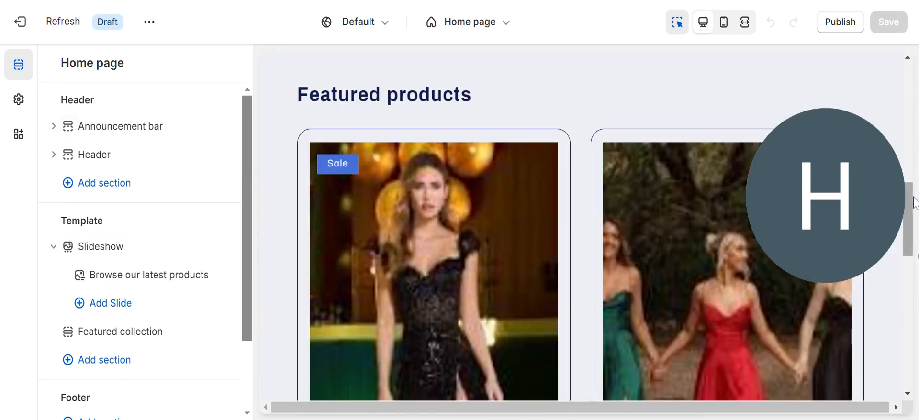
pyautogui.moveTo(915, 201); pyautogui.dragTo(883, 14)
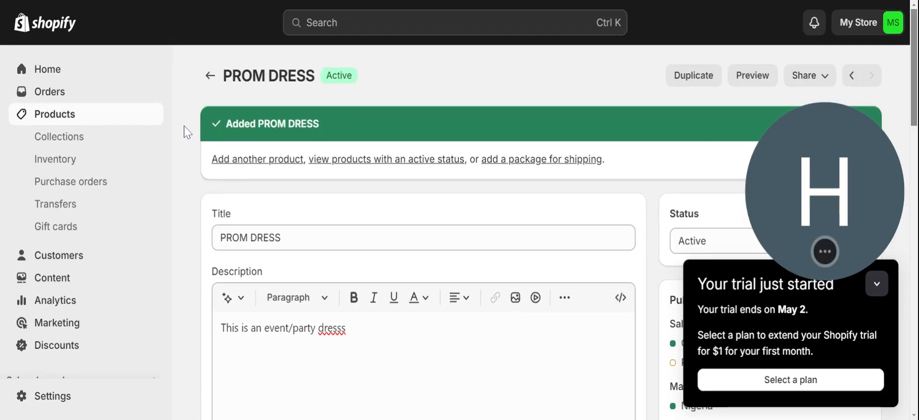
# Start another product with a t-shirt photo and the title SHORT SLEEVE TSHIRT.
pyautogui.click(235, 159)
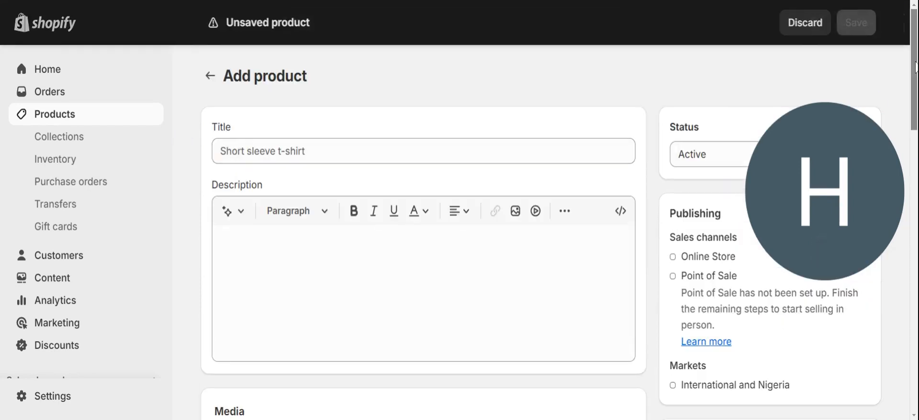
pyautogui.scroll(-3, 424, 239)
pyautogui.scroll(-3, 424, 233)
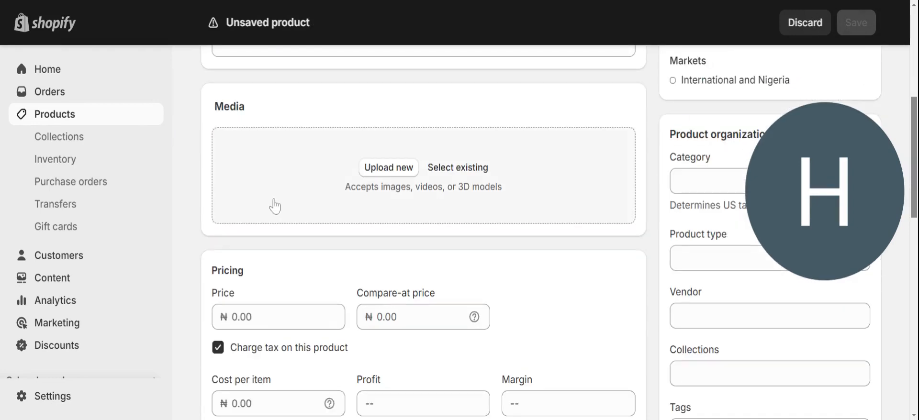
pyautogui.click(372, 169)
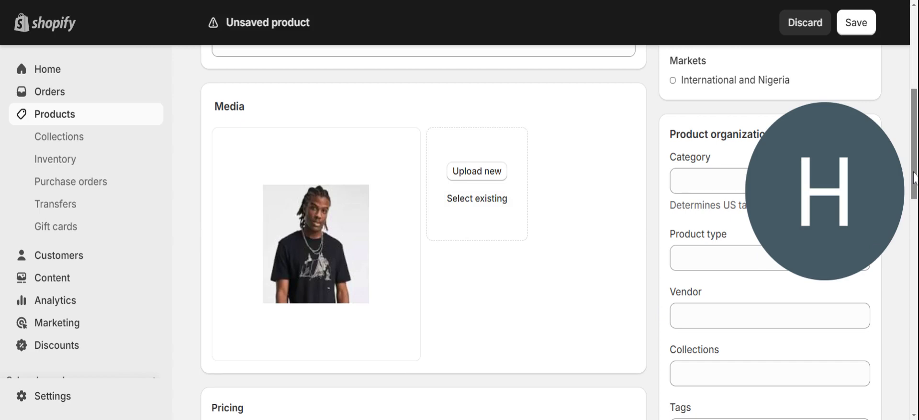
pyautogui.scroll(6, 414, 169)
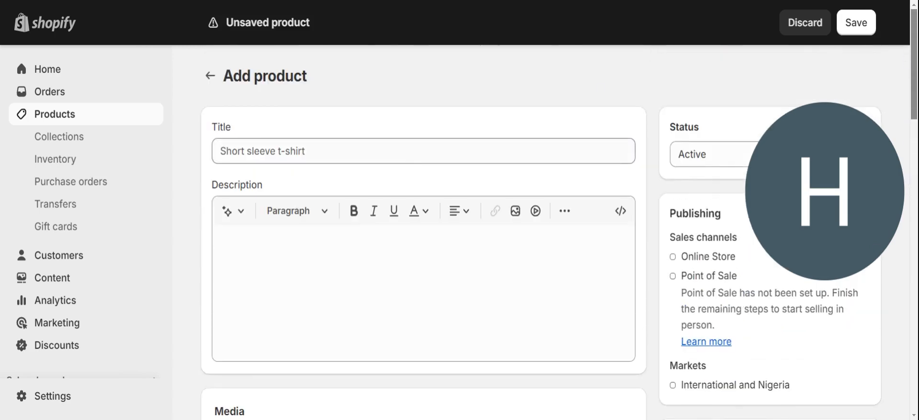
pyautogui.click(423, 151)
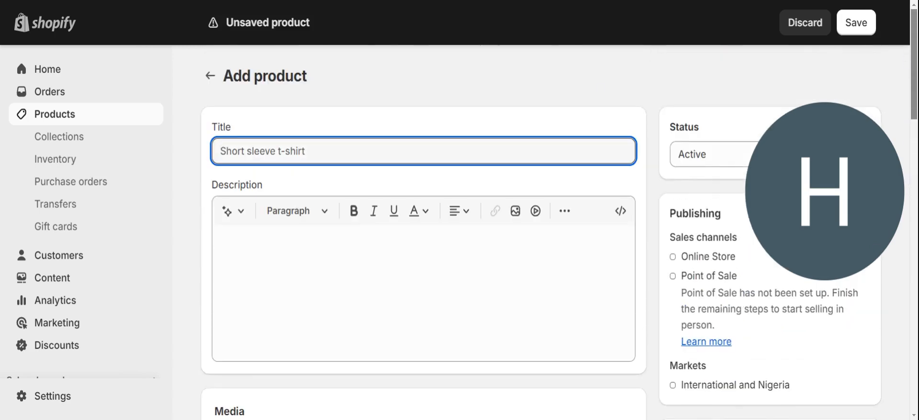
pyautogui.write('SHO')
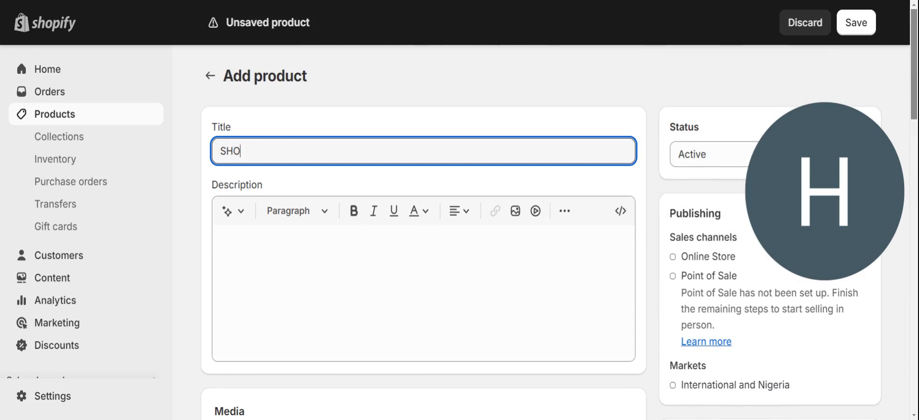
pyautogui.write('RT SLEEVE T')
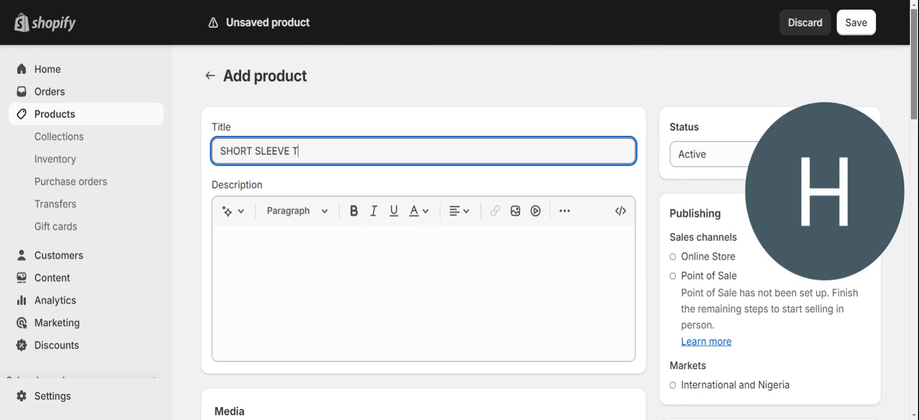
pyautogui.write('SHIRT')
# Set price 5000 and 100 units at the shop location, then save the t-shirt.
pyautogui.moveTo(914, 83); pyautogui.dragTo(914, 241)
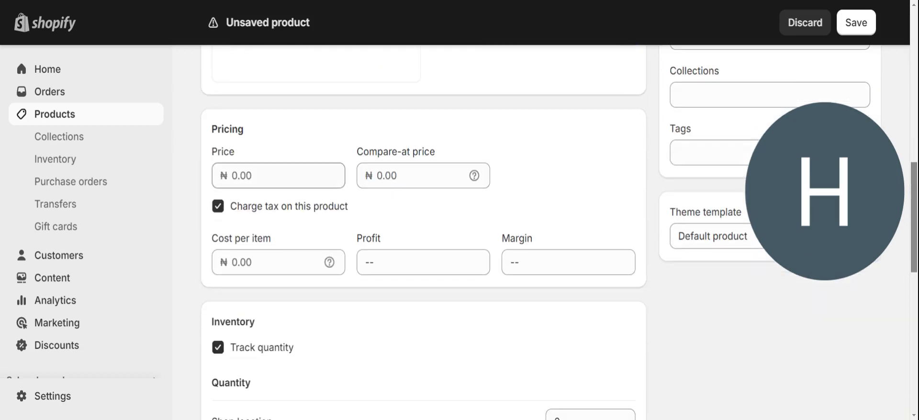
pyautogui.click(231, 176)
pyautogui.write('5000')
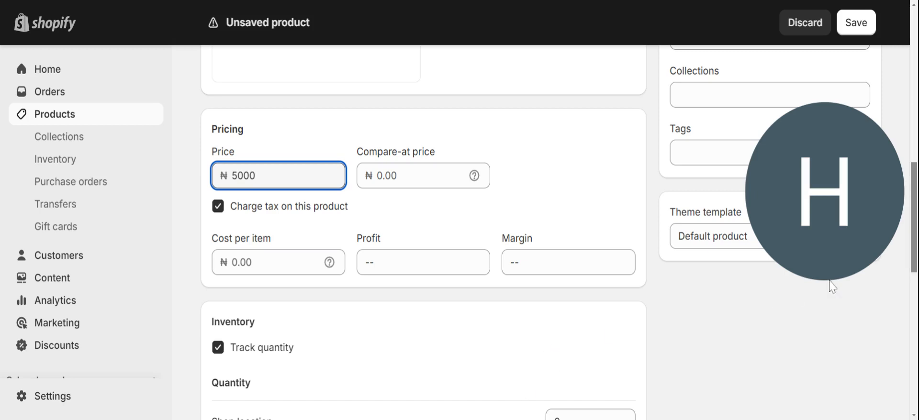
pyautogui.scroll(-7, 567, 214)
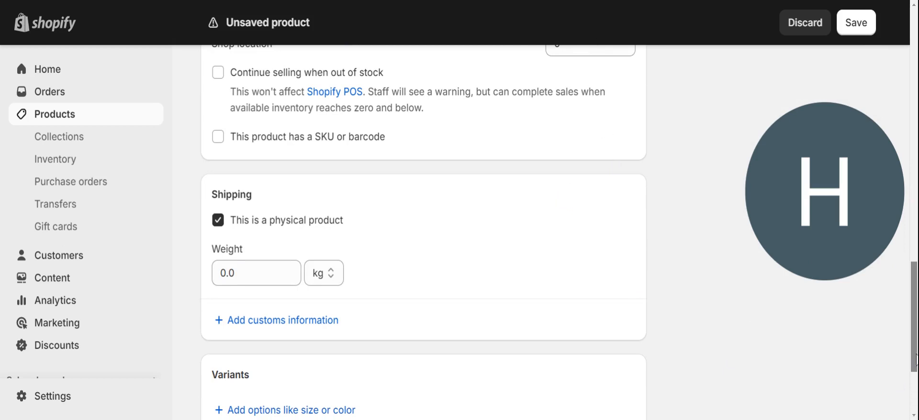
pyautogui.moveTo(914, 362); pyautogui.dragTo(914, 335)
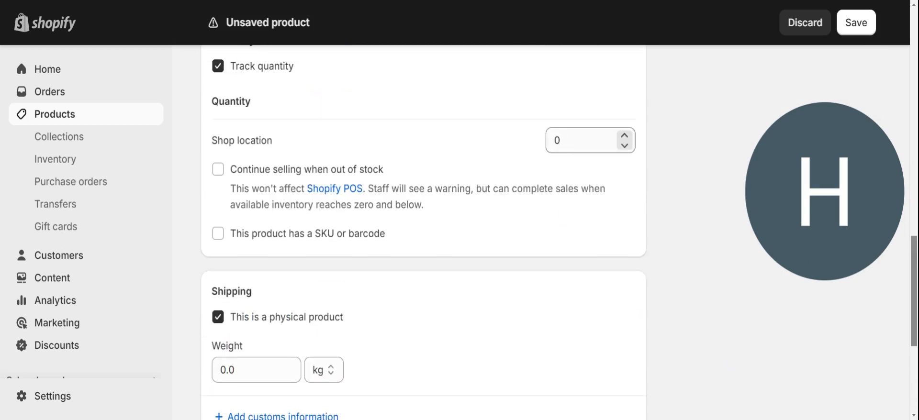
pyautogui.doubleClick(556, 140)
pyautogui.write('100')
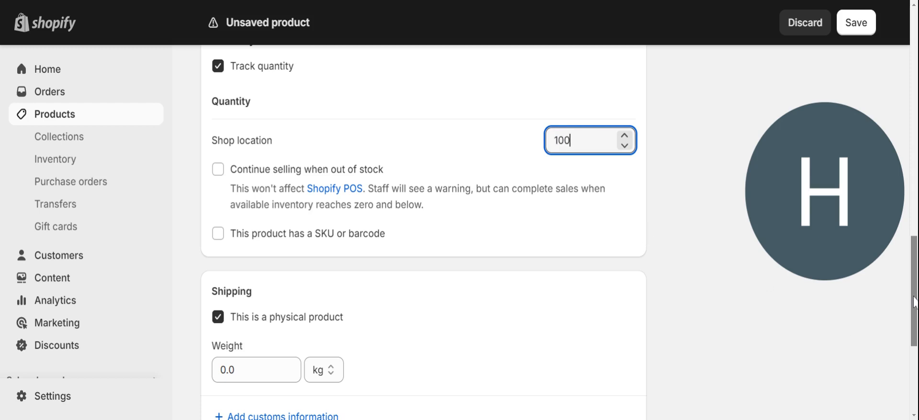
pyautogui.moveTo(914, 302); pyautogui.dragTo(914, 366)
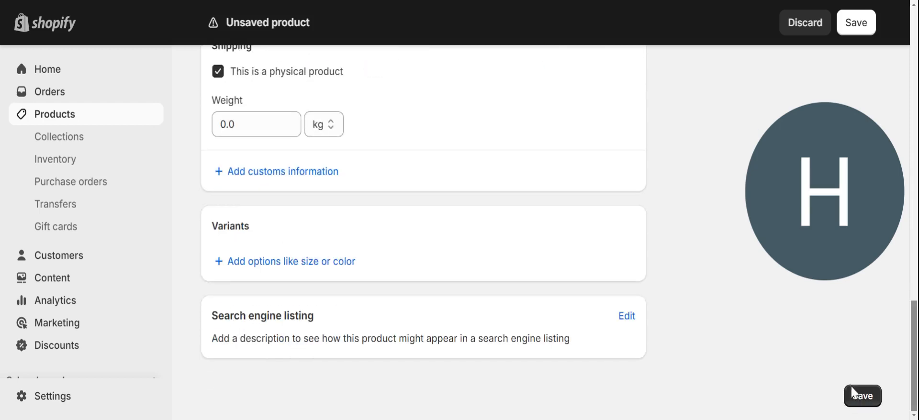
pyautogui.click(862, 397)
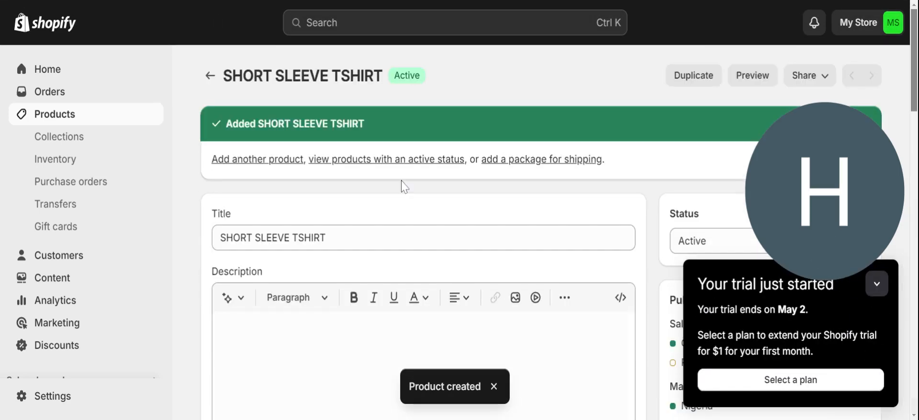
# Start another product titled JEAN and upload its photo.
pyautogui.click(284, 162)
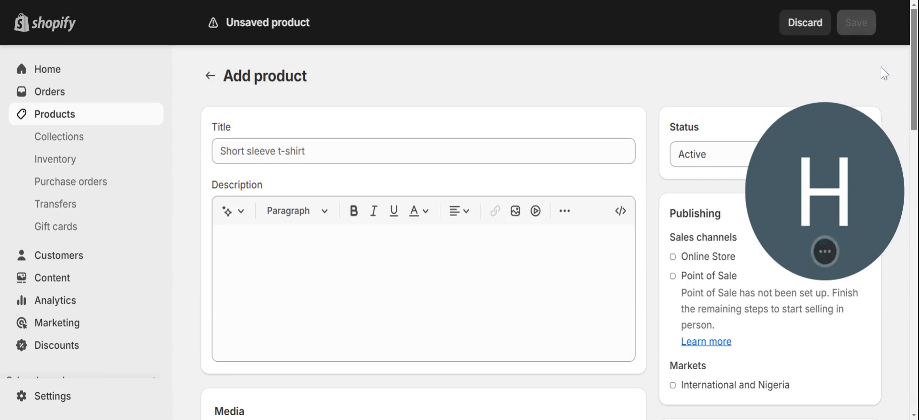
pyautogui.click(511, 145)
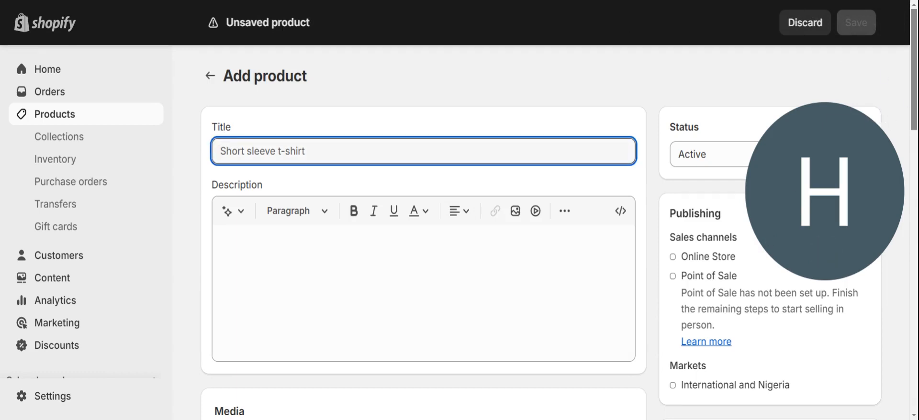
pyautogui.write('JEAN')
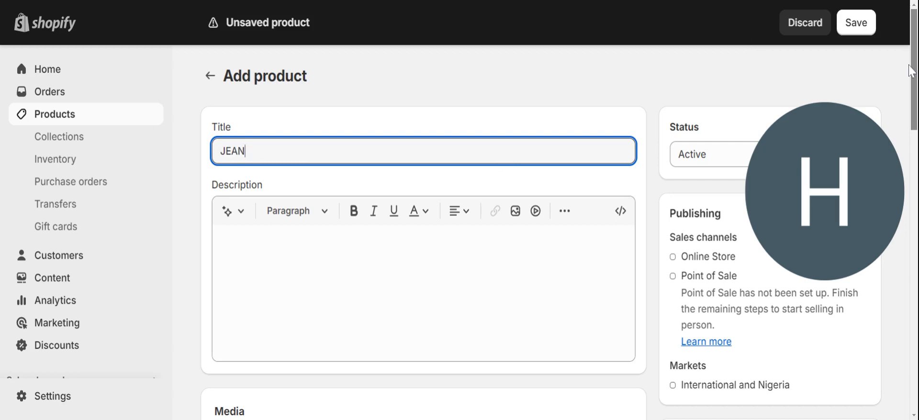
pyautogui.scroll(-7, 861, 76)
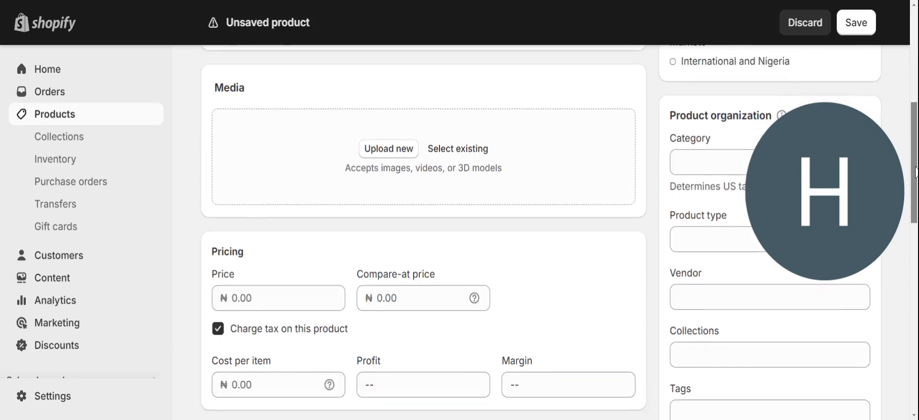
pyautogui.click(392, 152)
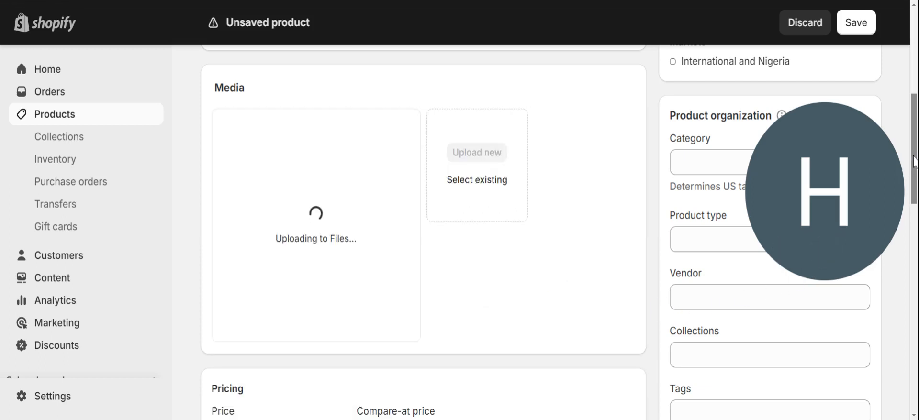
# Enter the JEAN price and 50 units at the shop location, then save.
pyautogui.scroll(-3, 567, 210)
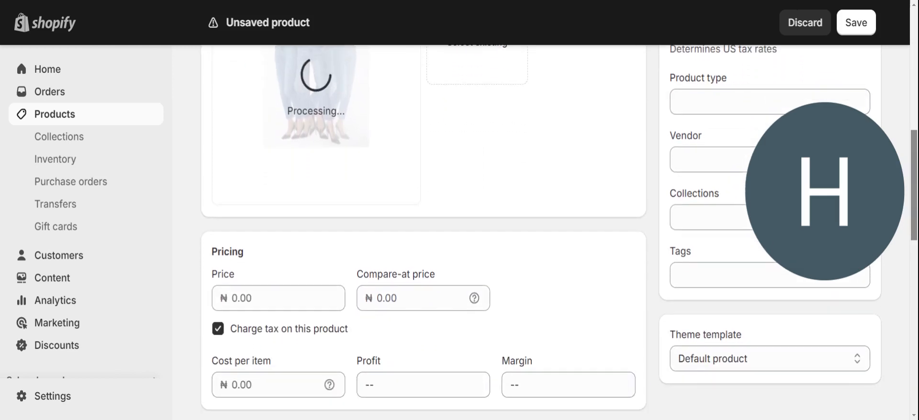
pyautogui.click(232, 283)
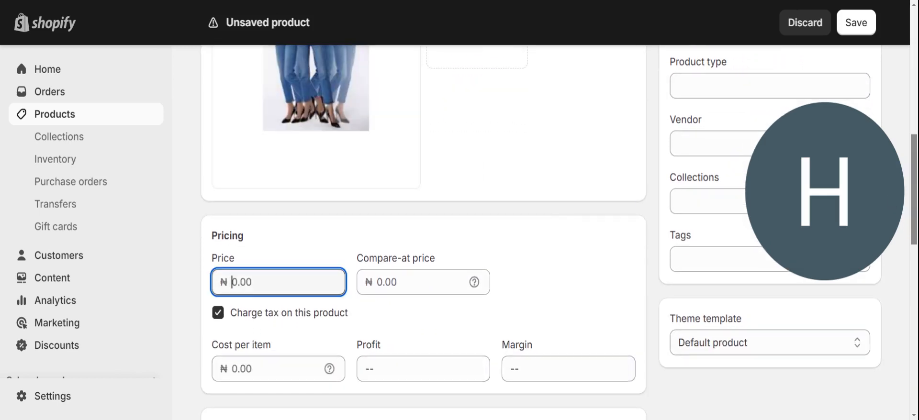
pyautogui.write('15000')
pyautogui.moveTo(914, 146); pyautogui.dragTo(915, 251)
pyautogui.click(588, 125)
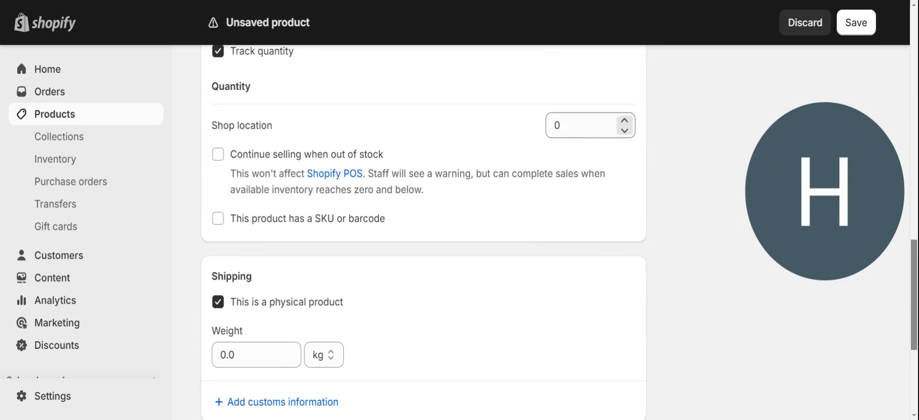
pyautogui.write('5')
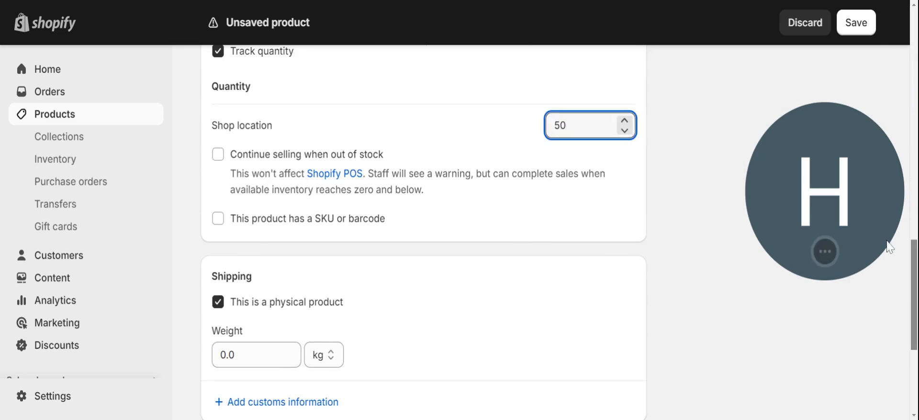
pyautogui.moveTo(914, 263); pyautogui.dragTo(914, 325)
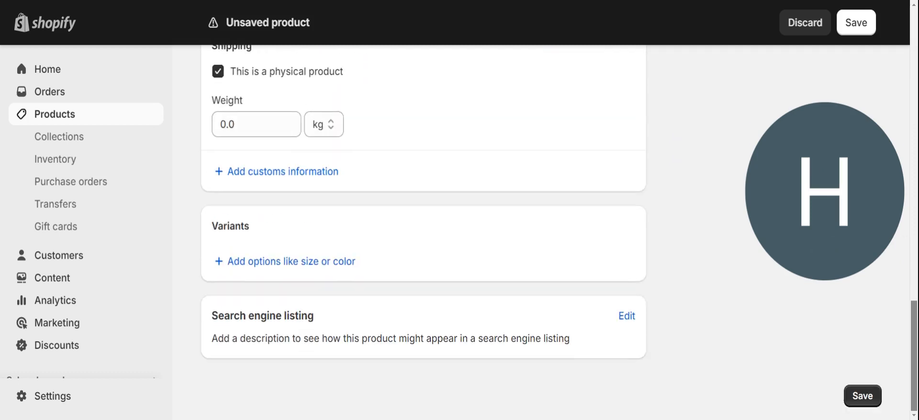
pyautogui.click(857, 398)
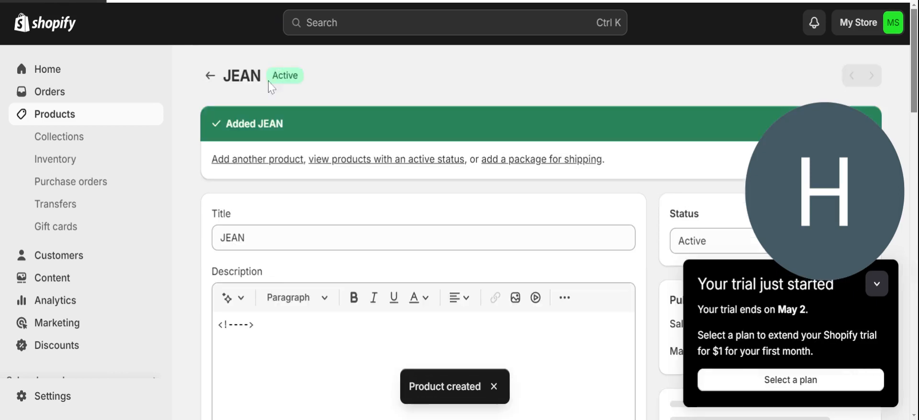
# Start another product titled SUNGLASSES and upload a sunglasses photo.
pyautogui.click(238, 160)
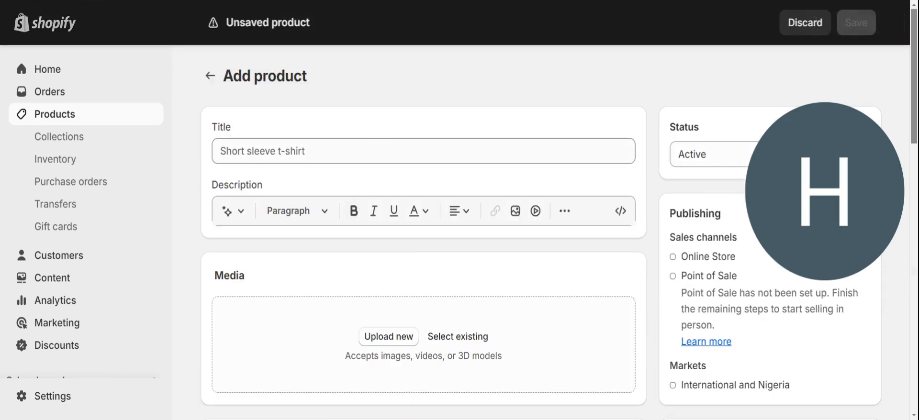
pyautogui.click(375, 153)
pyautogui.write('SUNGLASSES')
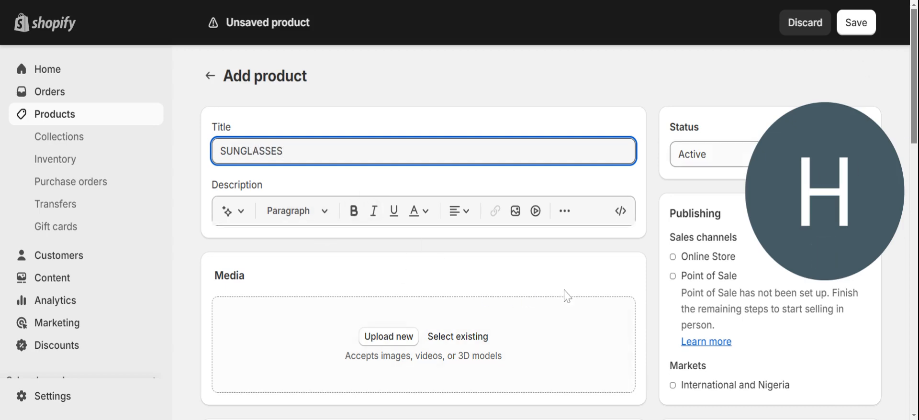
pyautogui.click(375, 339)
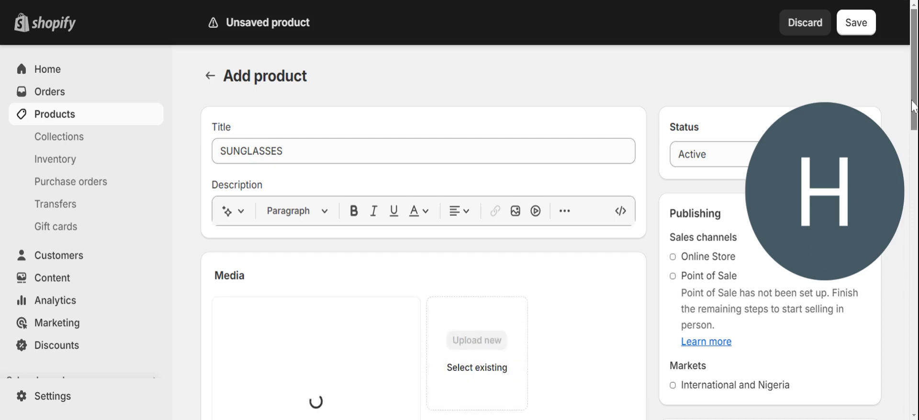
# Set price 8000 and 50 units at the shop location, then save SUNGLASSES.
pyautogui.moveTo(915, 106); pyautogui.dragTo(914, 203)
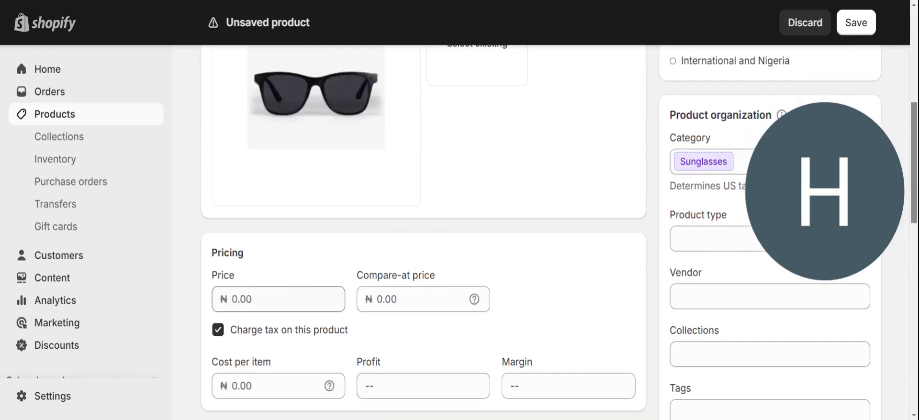
pyautogui.click(278, 299)
pyautogui.write('8')
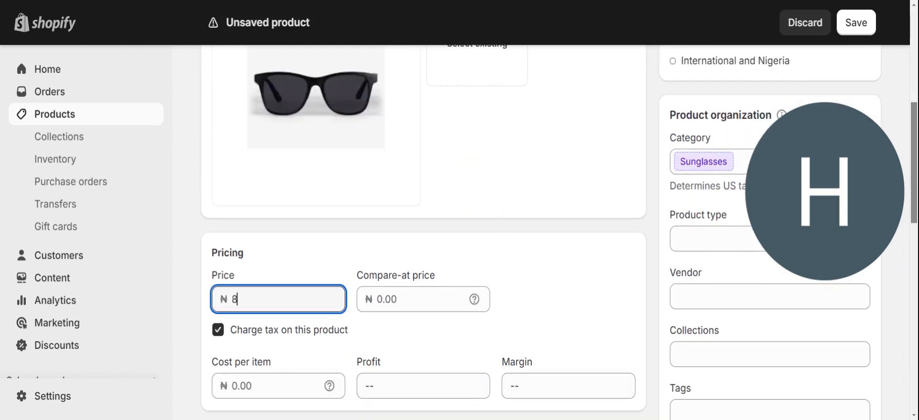
pyautogui.write('000')
pyautogui.moveTo(911, 184); pyautogui.dragTo(910, 350)
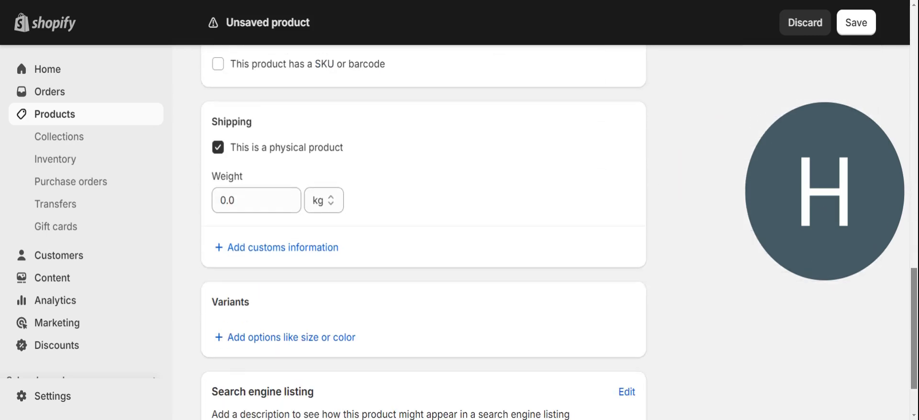
pyautogui.scroll(-2, 627, 271)
pyautogui.scroll(6, 627, 270)
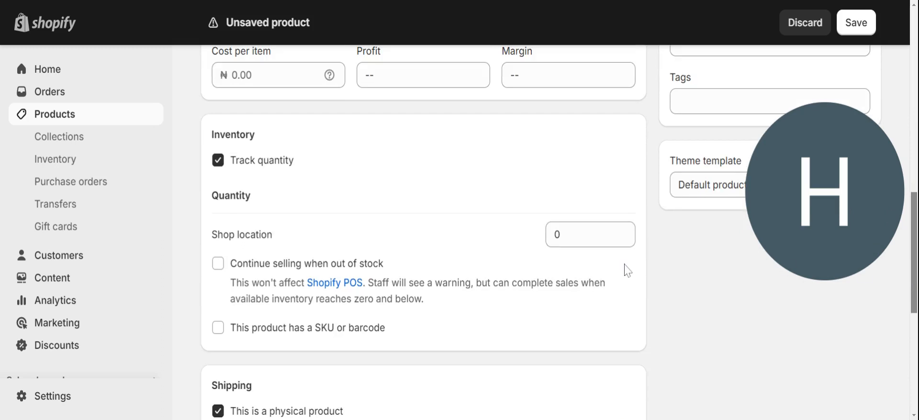
pyautogui.click(588, 240)
pyautogui.write('5')
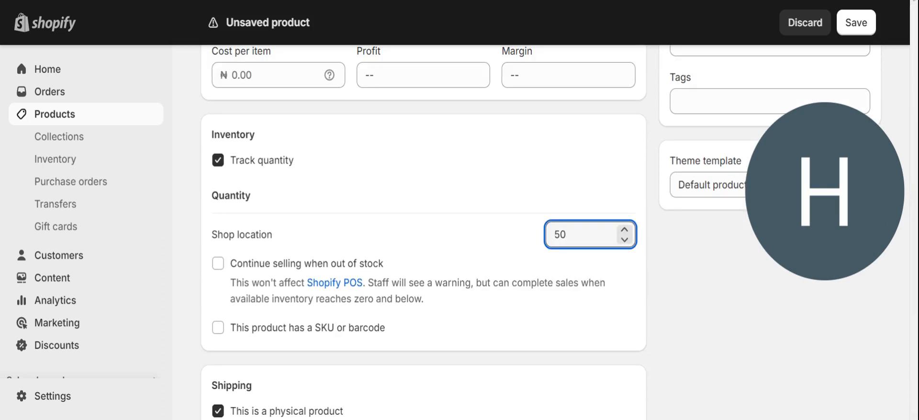
pyautogui.click(859, 26)
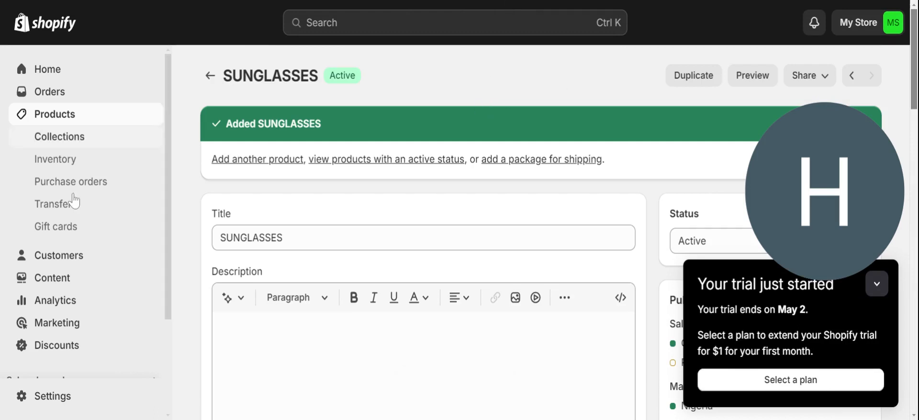
# Go to Online Store themes and open the Refresh theme for customizing.
pyautogui.scroll(-2, 168, 250)
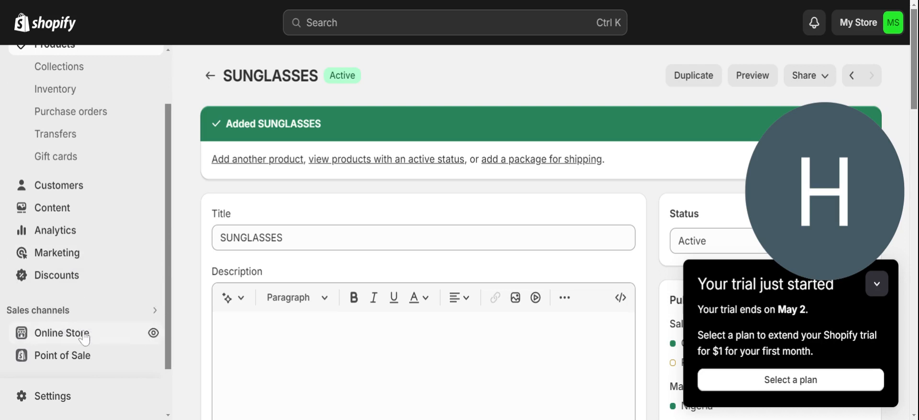
pyautogui.click(83, 334)
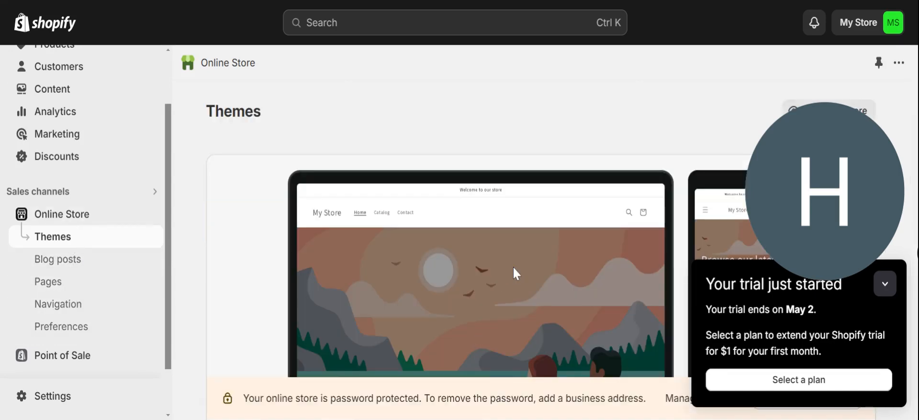
pyautogui.scroll(-1, 915, 138)
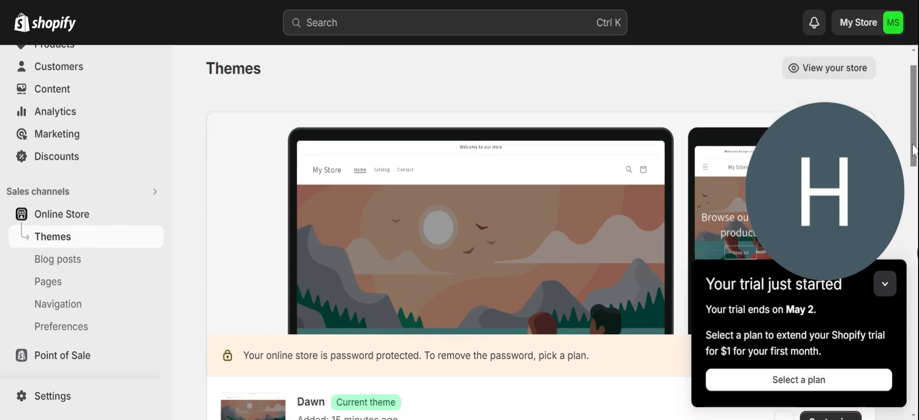
pyautogui.scroll(-6, 915, 138)
pyautogui.scroll(-4, 803, 173)
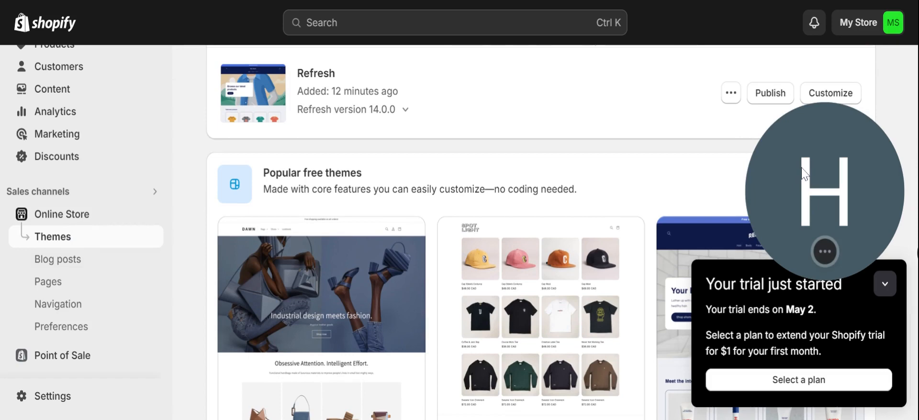
pyautogui.click(828, 97)
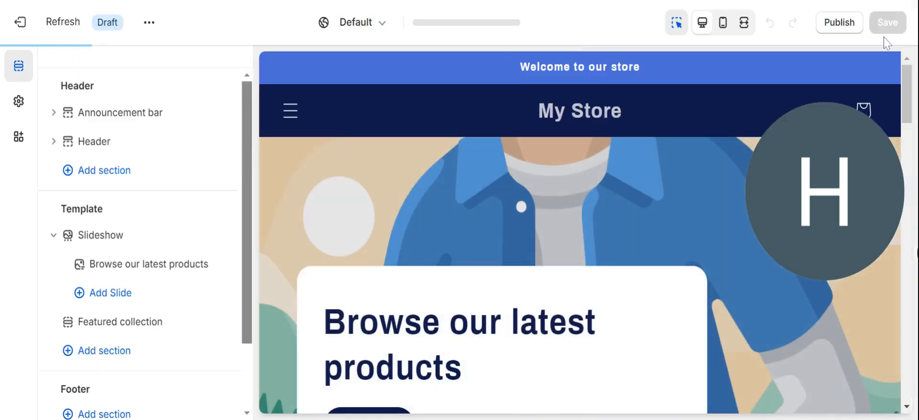
pyautogui.scroll(-3, 912, 117)
pyautogui.scroll(-10, 911, 118)
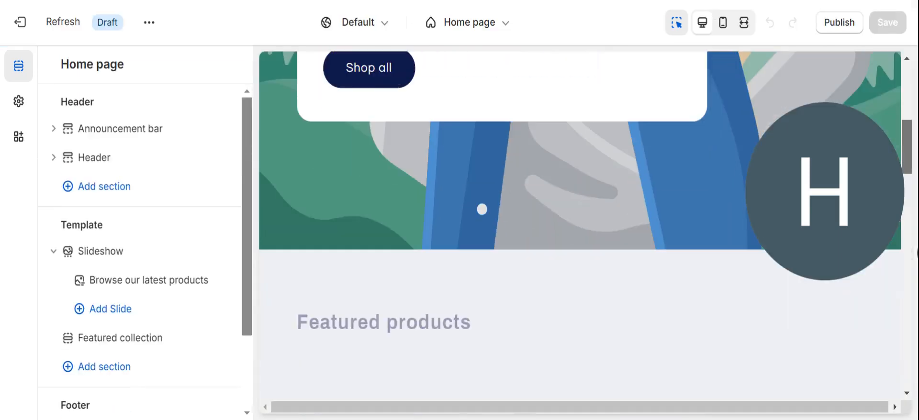
pyautogui.moveTo(912, 243); pyautogui.dragTo(912, 92)
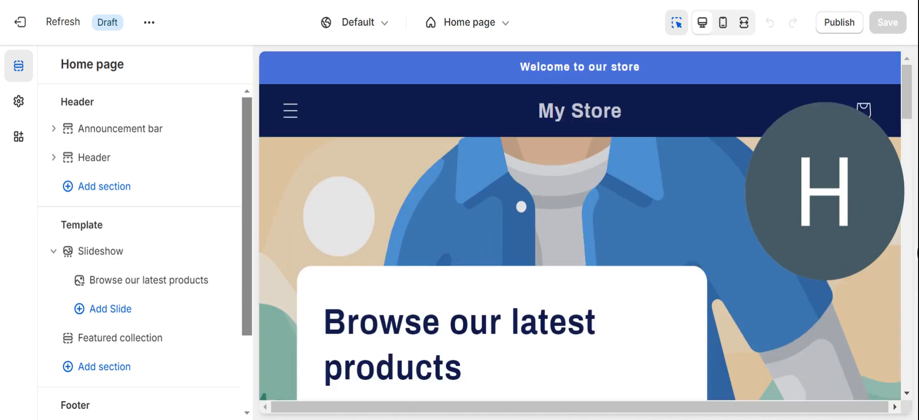
pyautogui.hotkey('alt', 'Left')
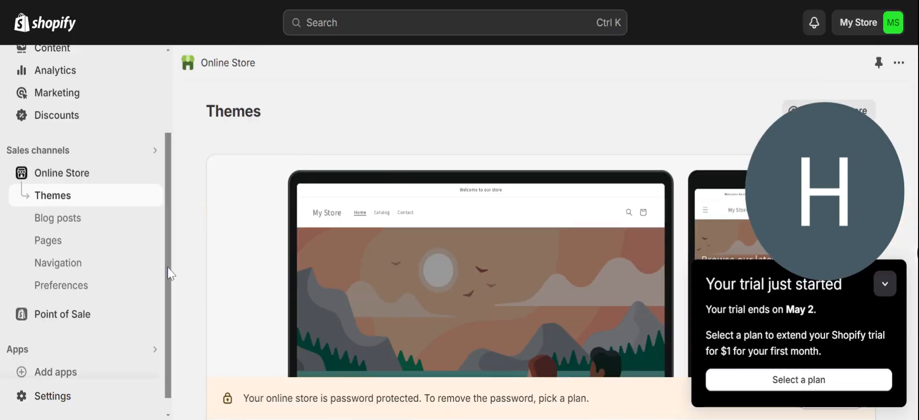
# Go to Products > Collections, which lists only the Home page collection.
pyautogui.scroll(3, 167, 268)
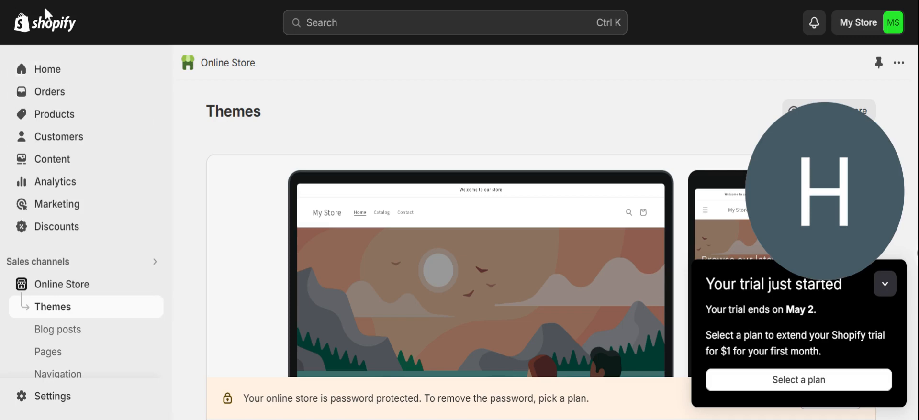
pyautogui.click(61, 122)
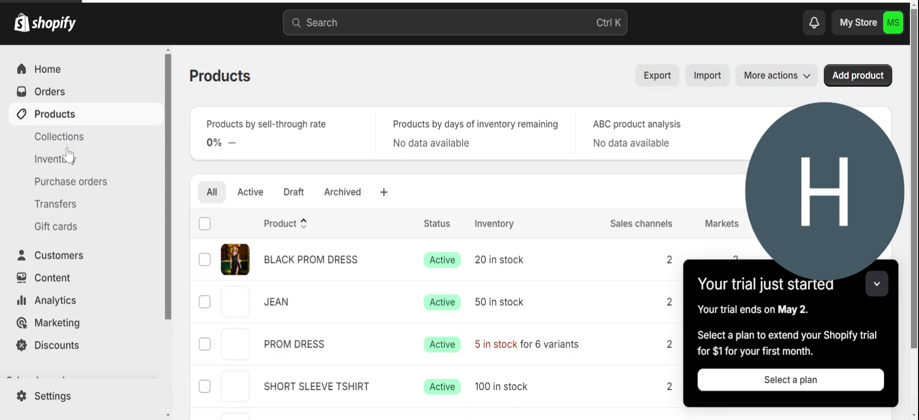
pyautogui.click(69, 139)
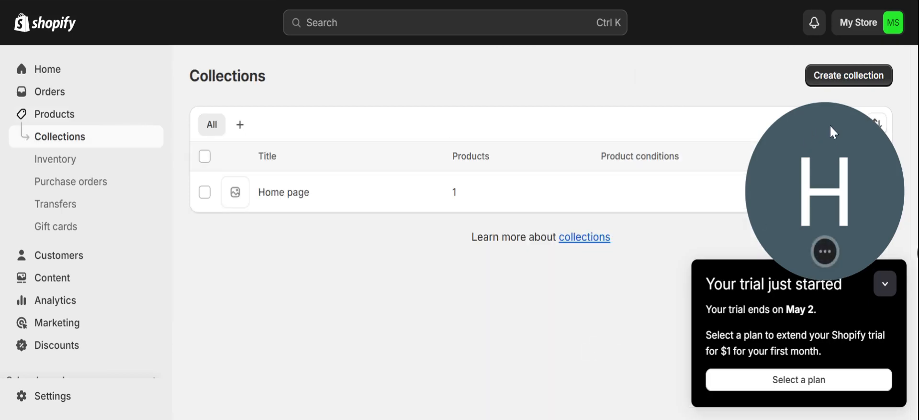
pyautogui.moveTo(830, 127); pyautogui.dragTo(838, 31)
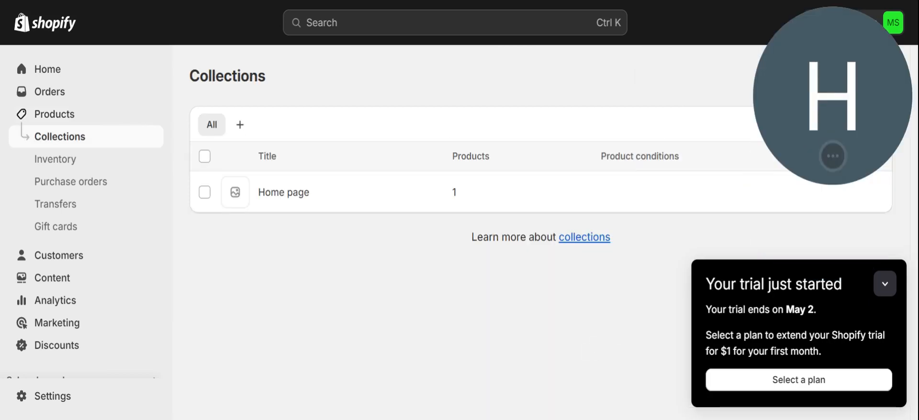
pyautogui.moveTo(834, 73); pyautogui.dragTo(834, 301)
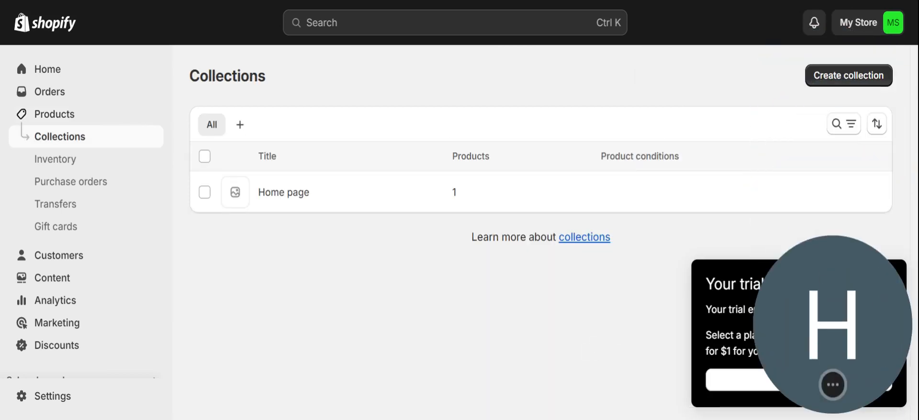
# Create and save a SUNGLASSES collection with a sunglasses image, then start another collection.
pyautogui.click(870, 80)
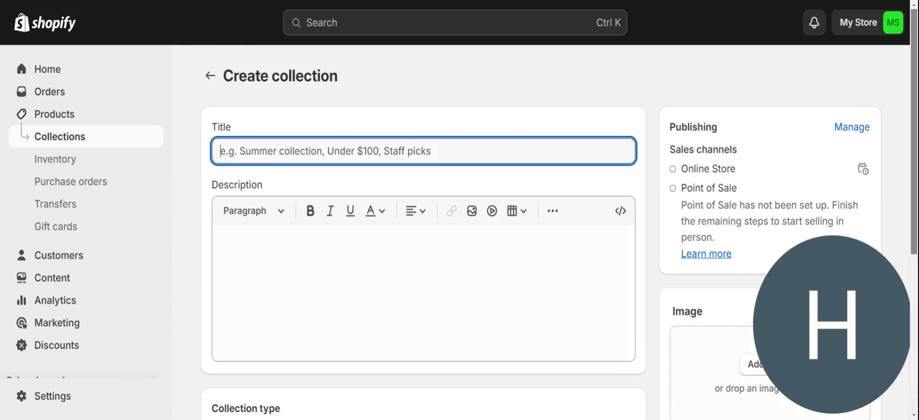
pyautogui.write('SUNGLASSES')
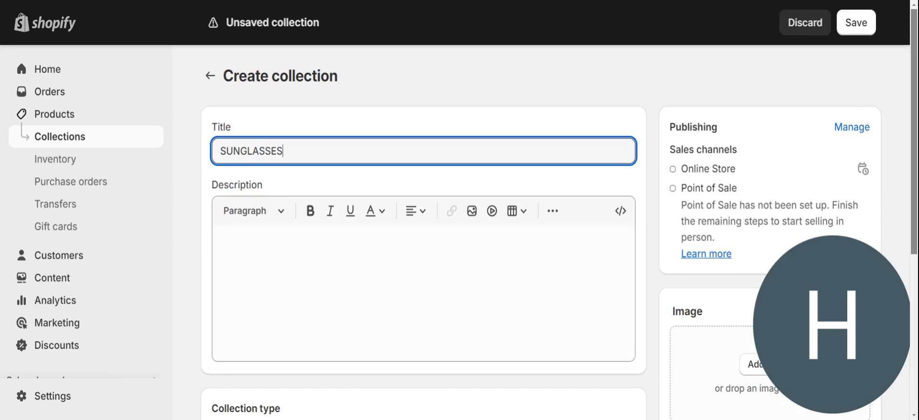
pyautogui.moveTo(914, 146); pyautogui.dragTo(913, 295)
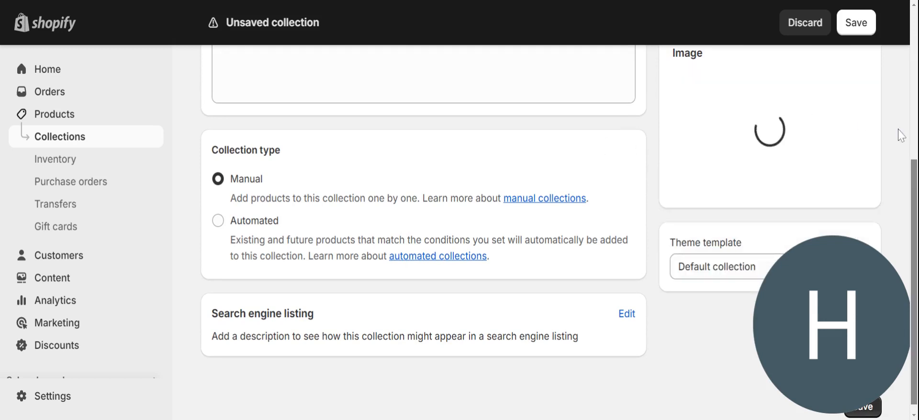
pyautogui.scroll(4, 915, 184)
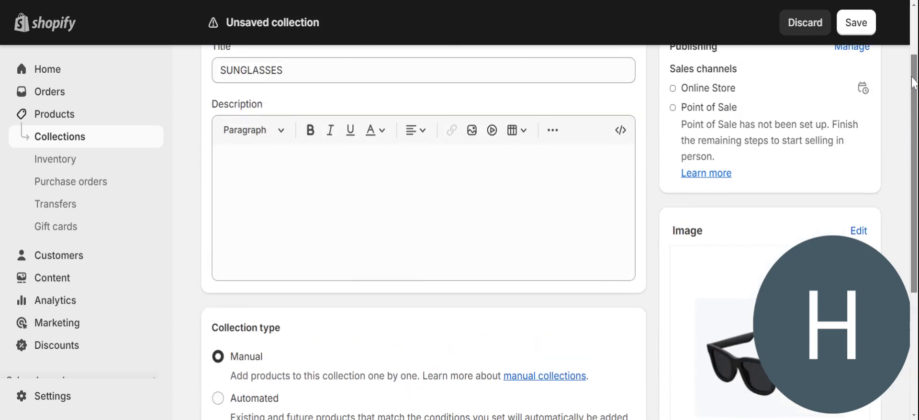
pyautogui.click(858, 31)
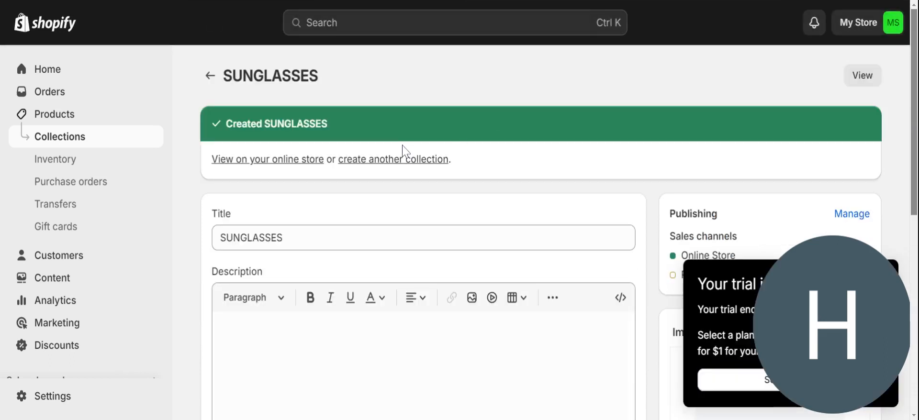
pyautogui.click(398, 161)
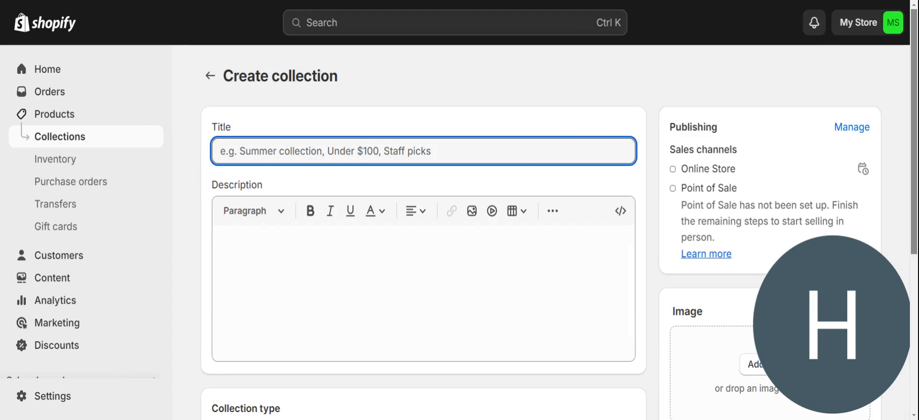
# Title the collection JEANS, add a jeans image, save, then start another collection.
pyautogui.write('JEANS')
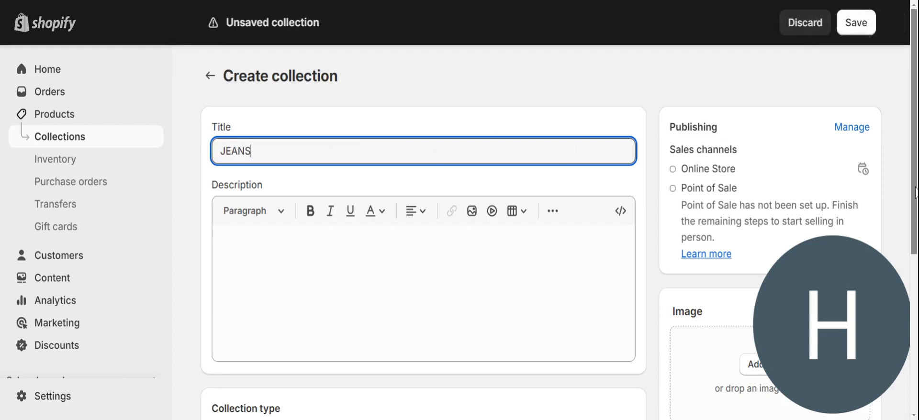
pyautogui.scroll(-4, 915, 192)
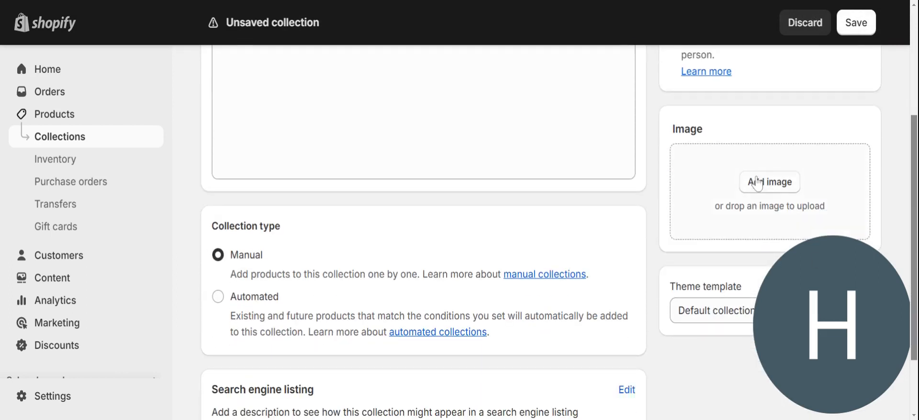
pyautogui.click(755, 185)
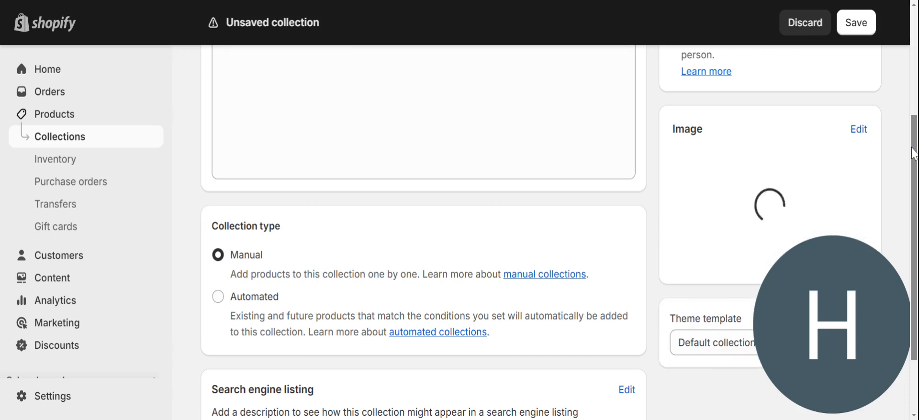
pyautogui.scroll(-3, 913, 152)
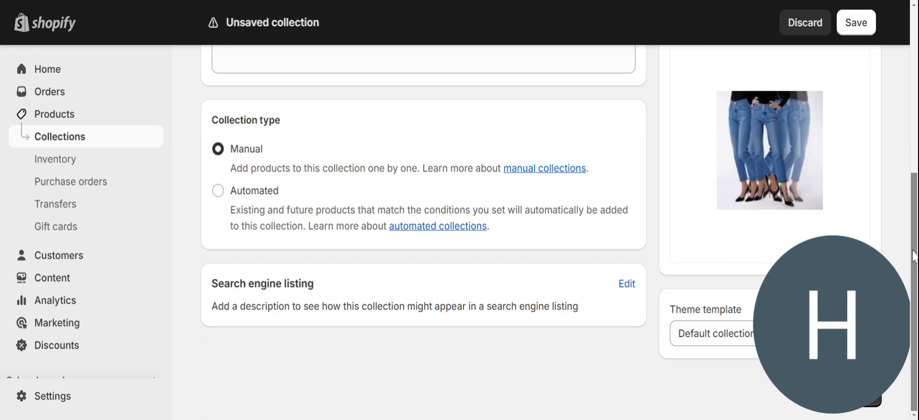
pyautogui.scroll(5, 913, 256)
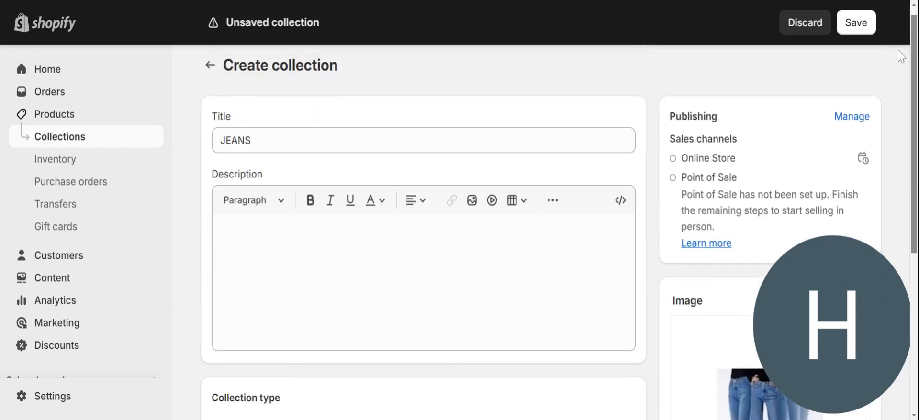
pyautogui.click(848, 28)
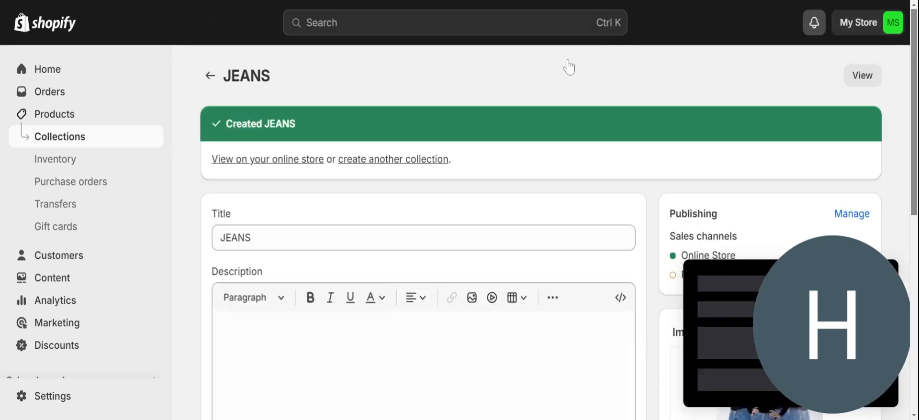
pyautogui.click(368, 164)
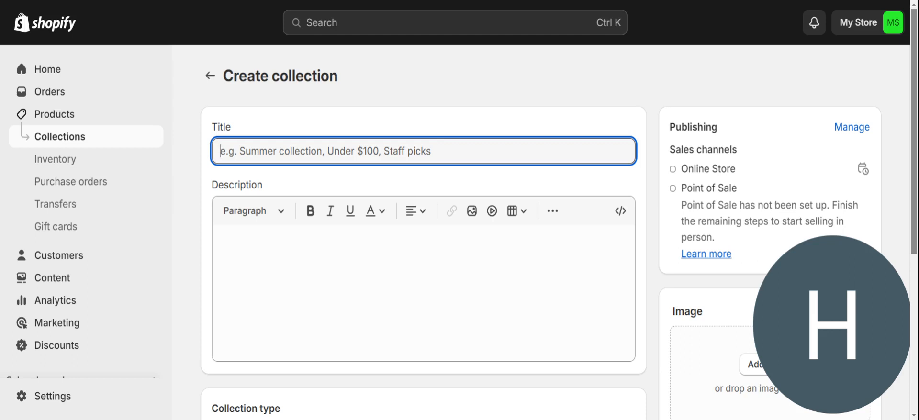
# Title the collection PROM DRESS, add a prom gown photo, save, then start another collection.
pyautogui.write('PROM')
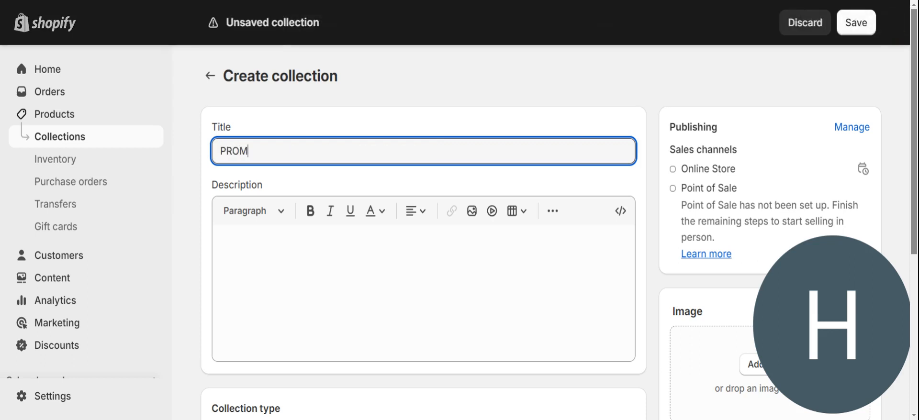
pyautogui.write(' DRESS')
pyautogui.moveTo(914, 90); pyautogui.dragTo(914, 202)
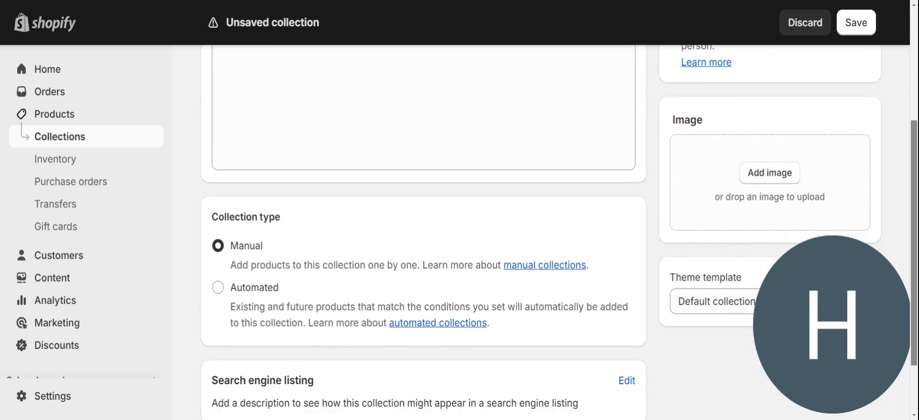
pyautogui.click(764, 175)
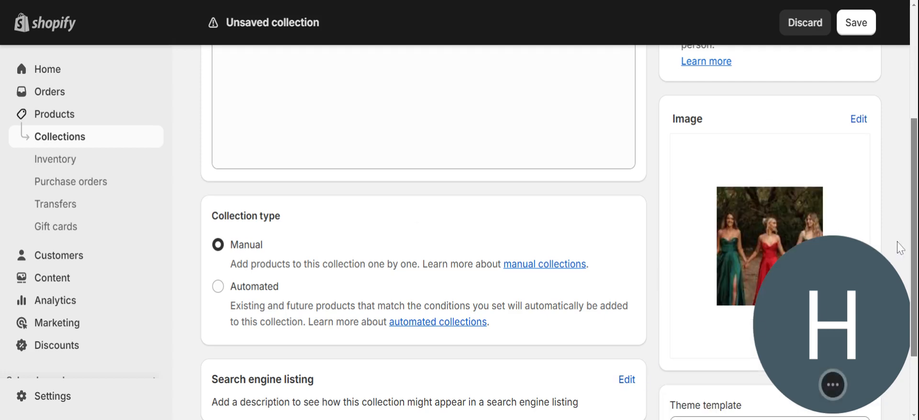
pyautogui.moveTo(913, 233); pyautogui.dragTo(905, 107)
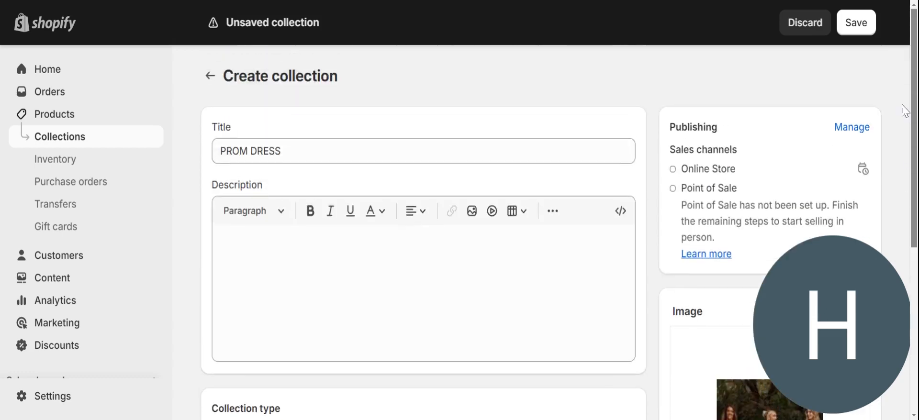
pyautogui.click(867, 30)
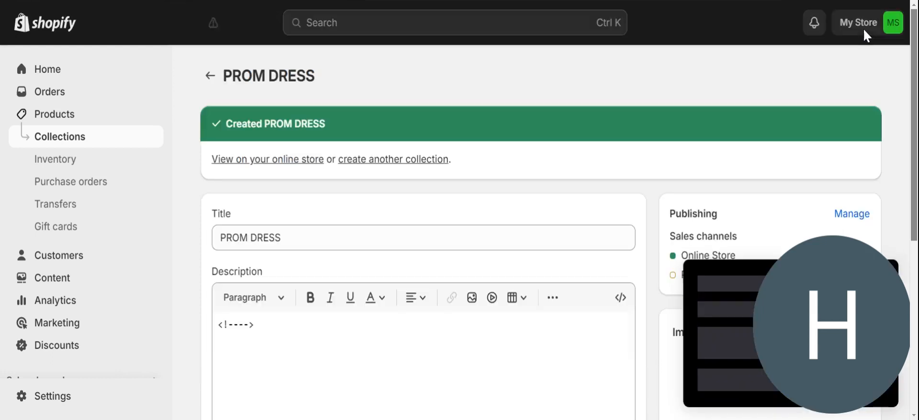
pyautogui.click(400, 160)
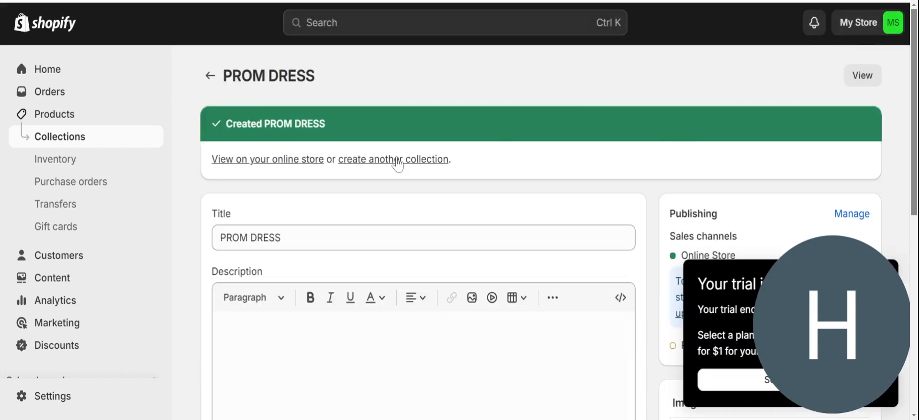
# Create and save a TSHIRTS collection with a t-shirt photo, then return to Collections.
pyautogui.click(401, 152)
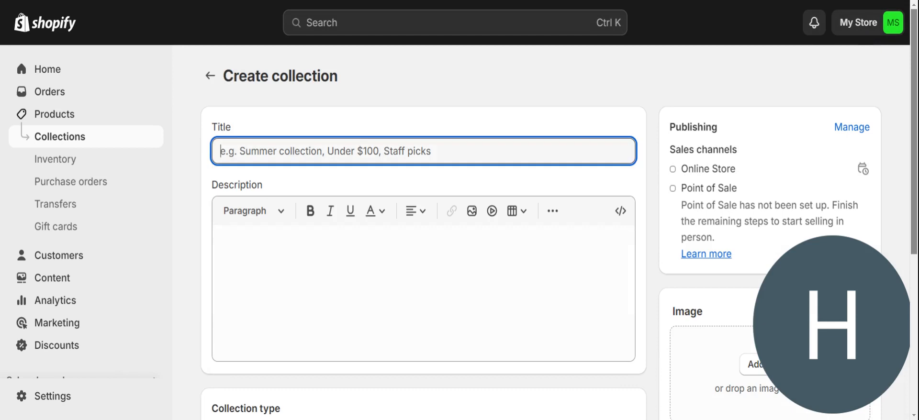
pyautogui.write('TSHIRTS')
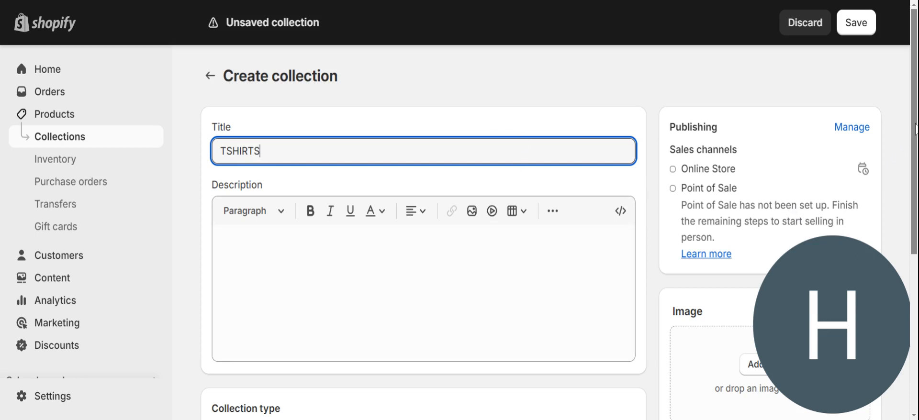
pyautogui.moveTo(915, 130); pyautogui.dragTo(915, 244)
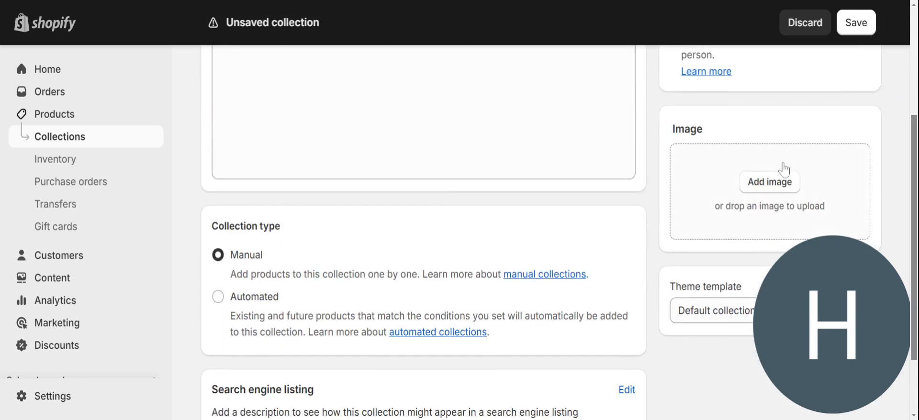
pyautogui.click(783, 183)
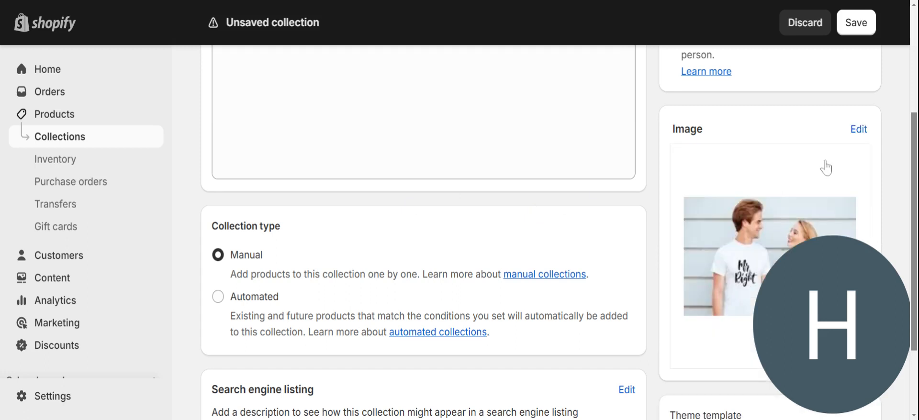
pyautogui.click(855, 24)
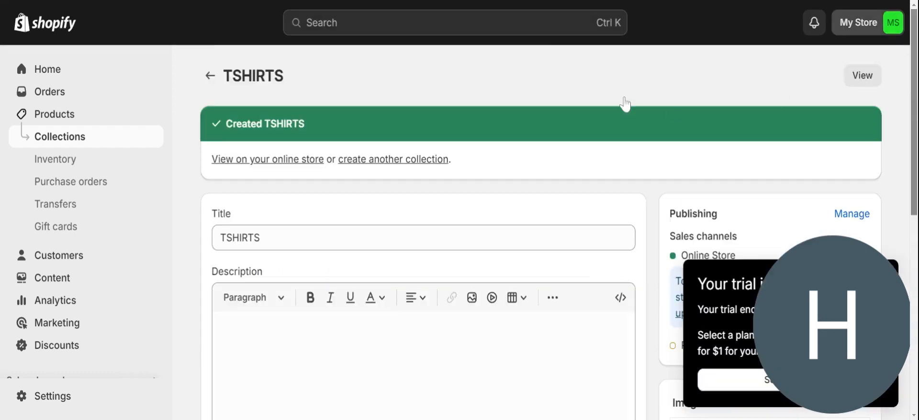
pyautogui.click(211, 75)
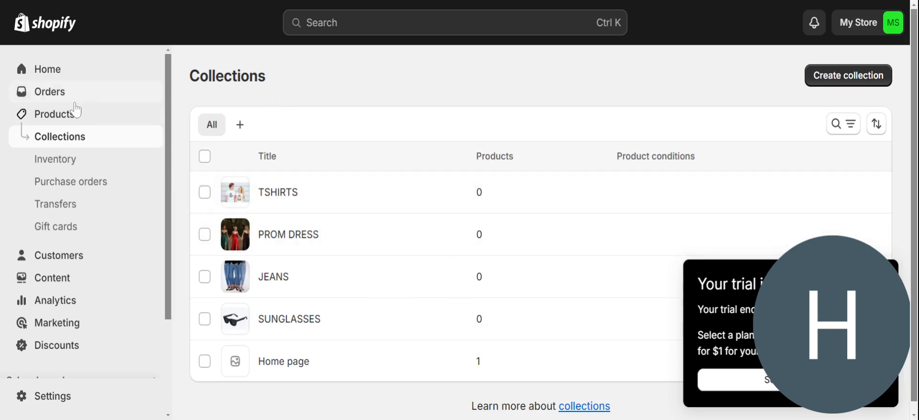
# Delete the Home page collection, then go to the Products list.
pyautogui.click(205, 361)
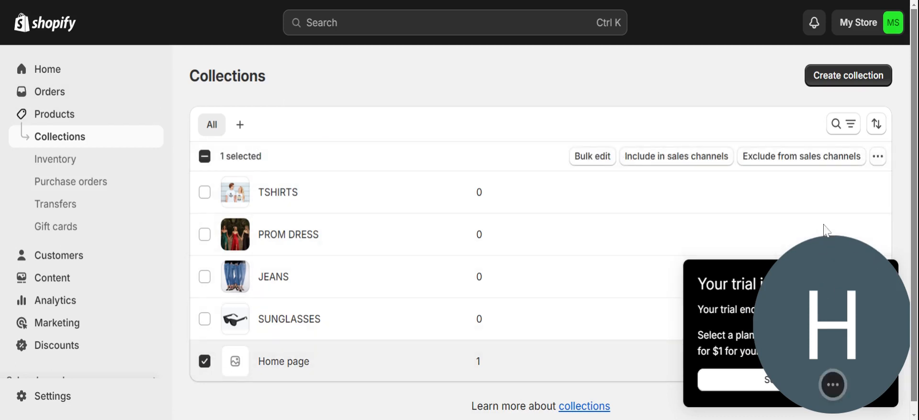
pyautogui.moveTo(826, 231); pyautogui.dragTo(847, 15)
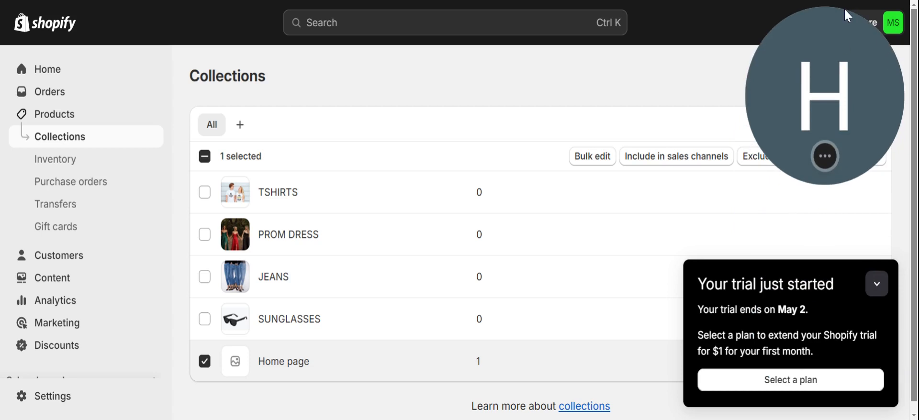
pyautogui.click(878, 285)
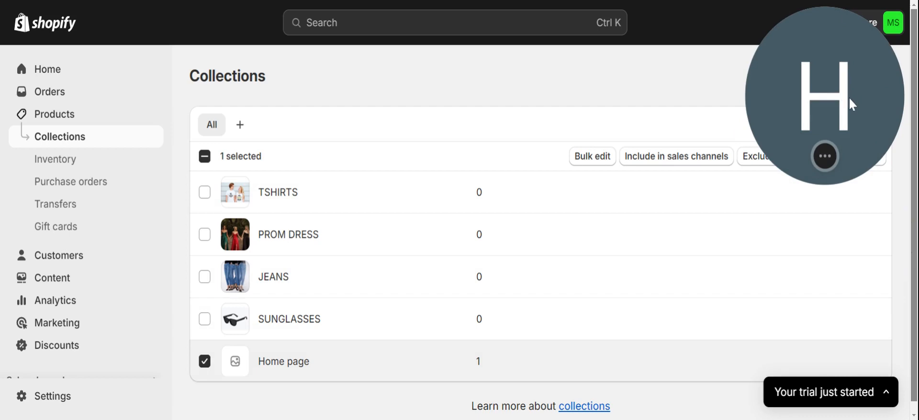
pyautogui.moveTo(850, 100); pyautogui.dragTo(878, 378)
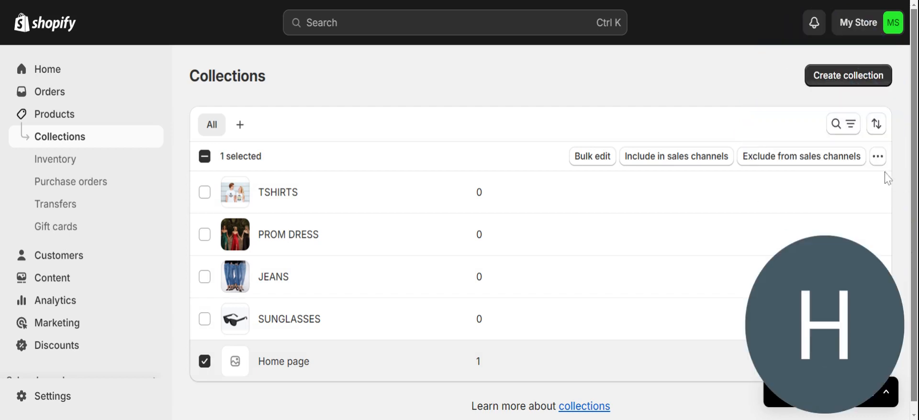
pyautogui.click(879, 157)
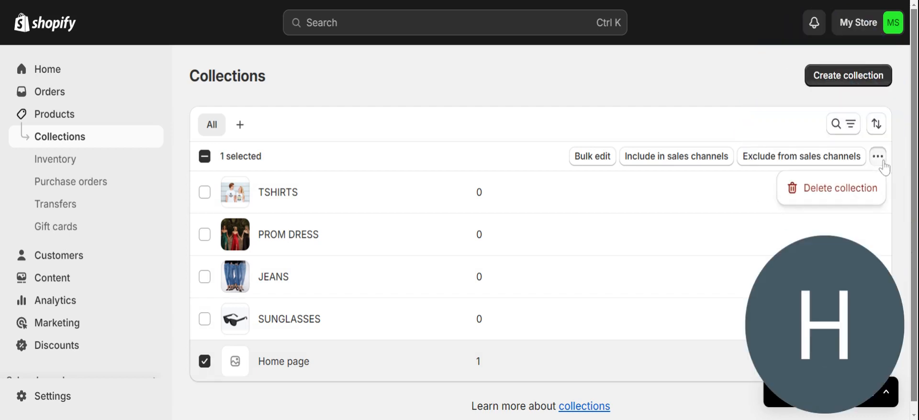
pyautogui.click(871, 193)
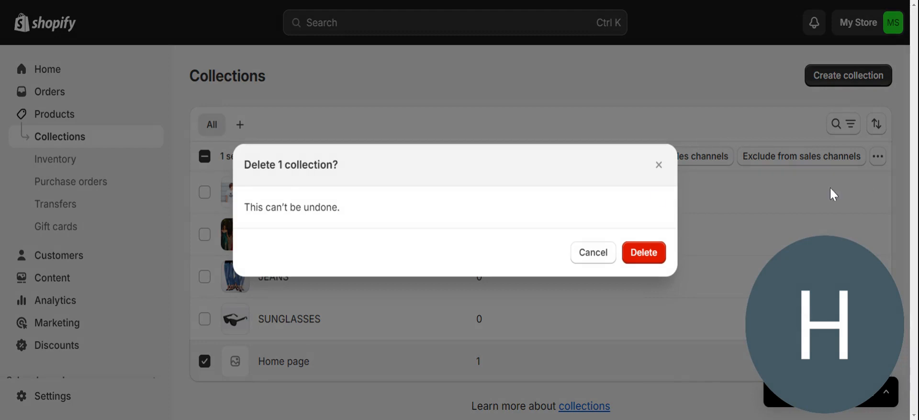
pyautogui.click(634, 264)
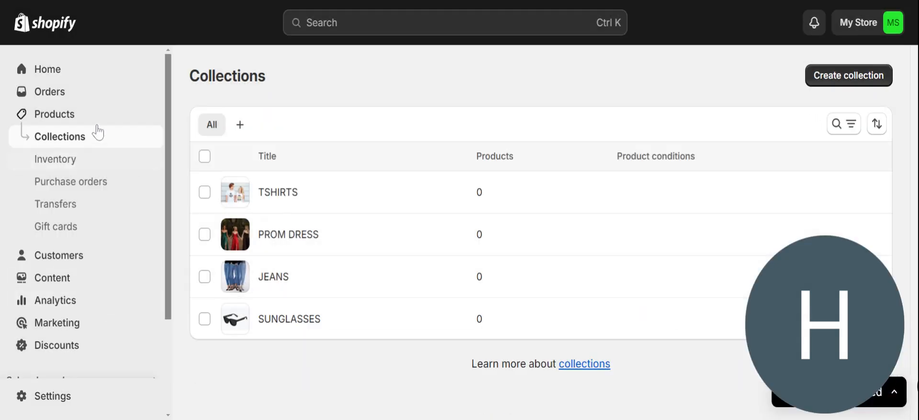
pyautogui.click(73, 116)
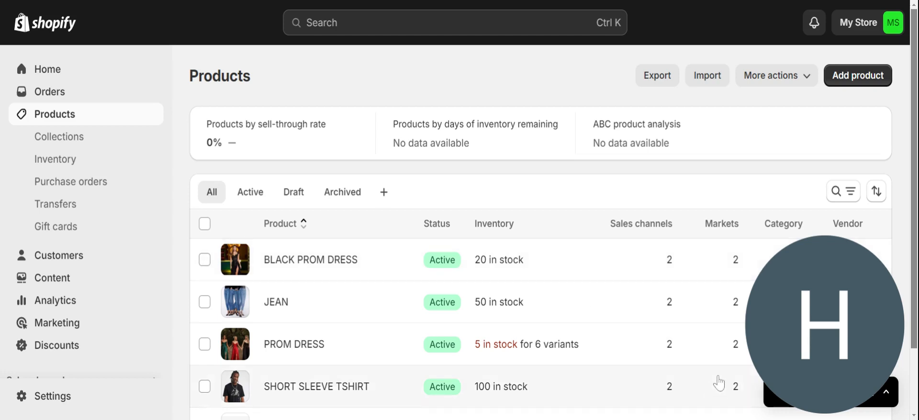
pyautogui.moveTo(826, 293); pyautogui.dragTo(785, 65)
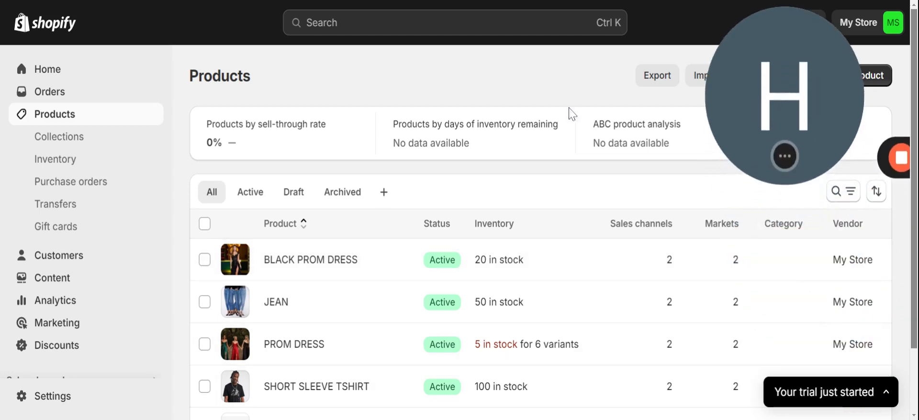
pyautogui.click(205, 260)
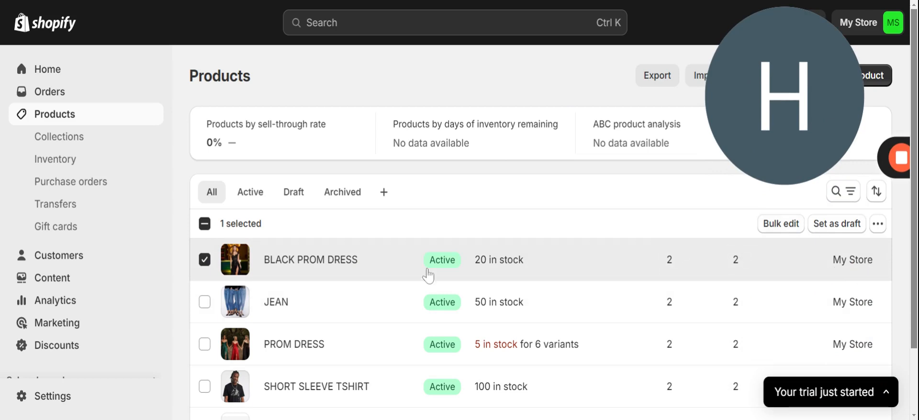
pyautogui.click(204, 260)
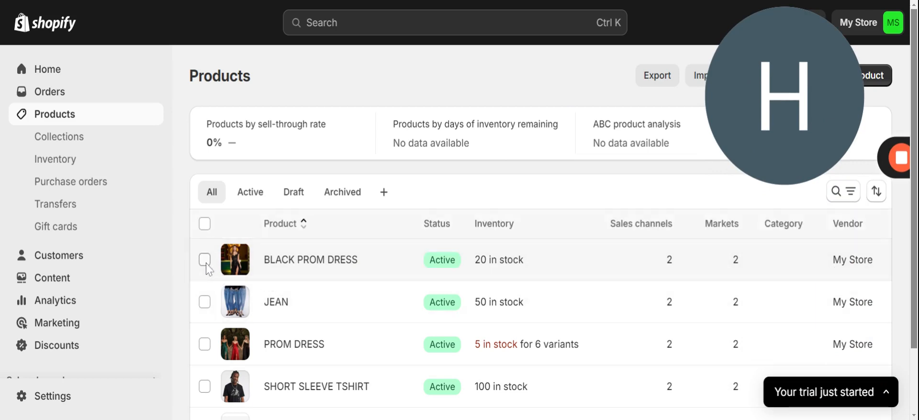
pyautogui.click(685, 260)
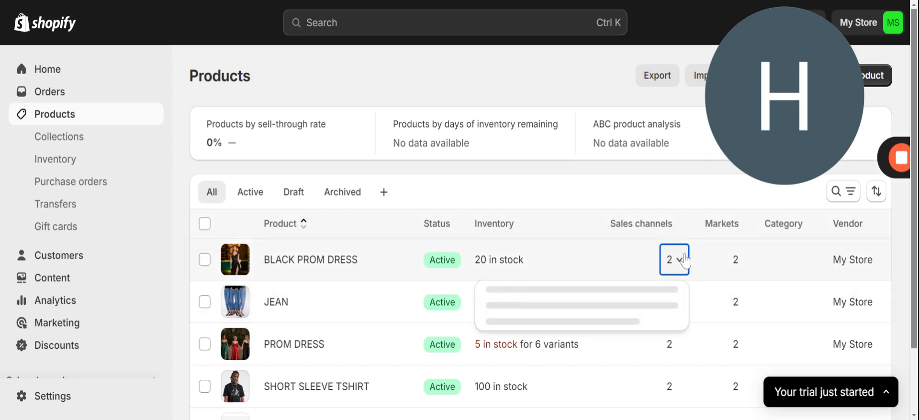
pyautogui.click(332, 260)
pyautogui.click(332, 261)
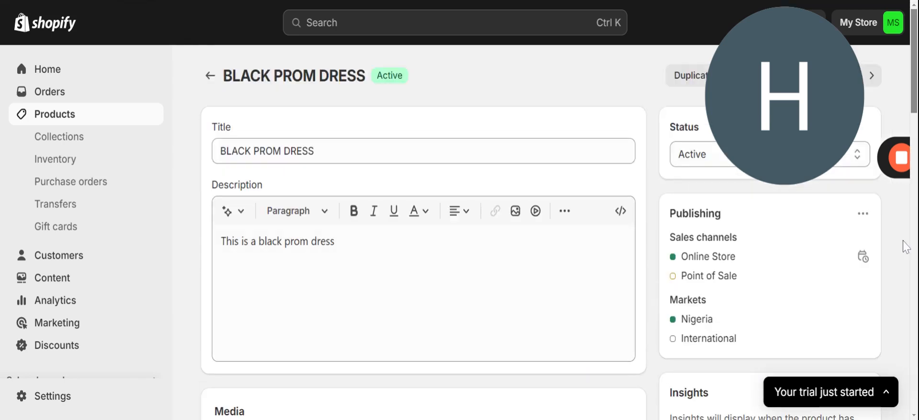
pyautogui.click(863, 215)
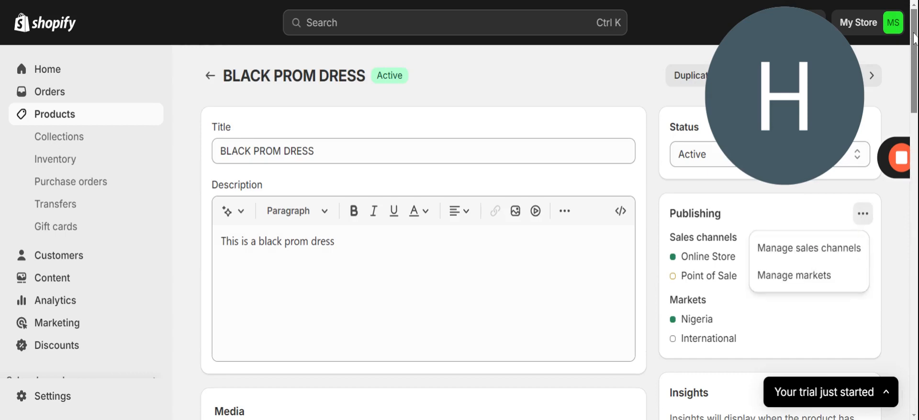
pyautogui.moveTo(914, 38)
pyautogui.mouseDown()
pyautogui.moveTo(916, 216)
pyautogui.moveTo(915, 34)
pyautogui.mouseUp()
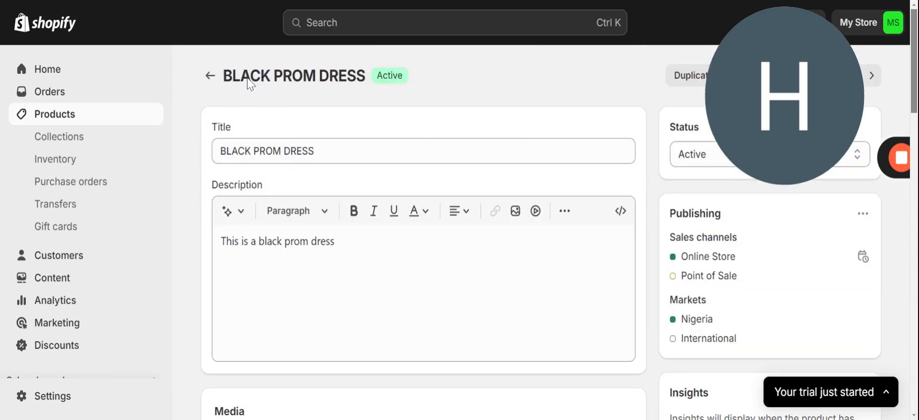
pyautogui.click(209, 81)
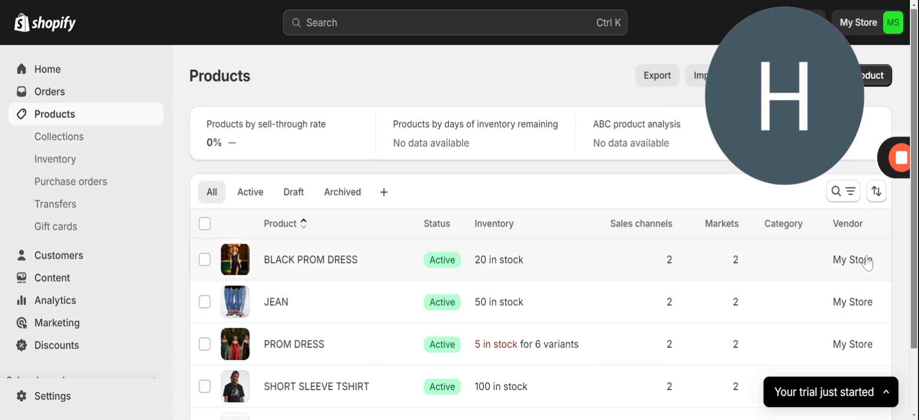
# Add BLACK PROM DRESS to the PROM DRESS collection.
pyautogui.click(204, 259)
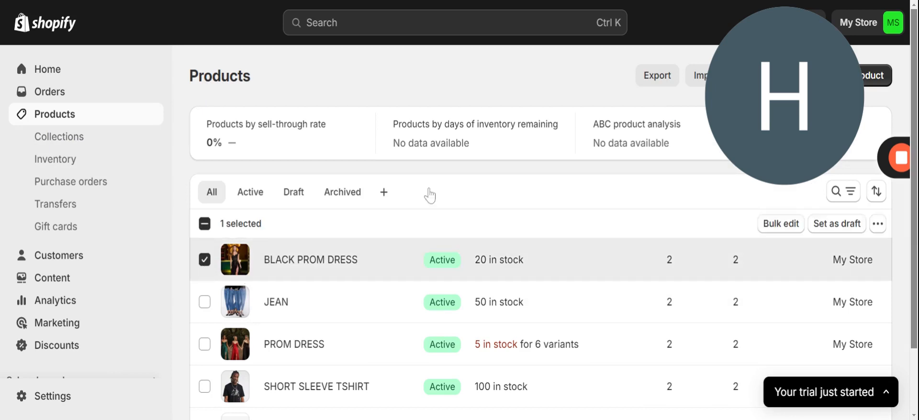
pyautogui.click(878, 224)
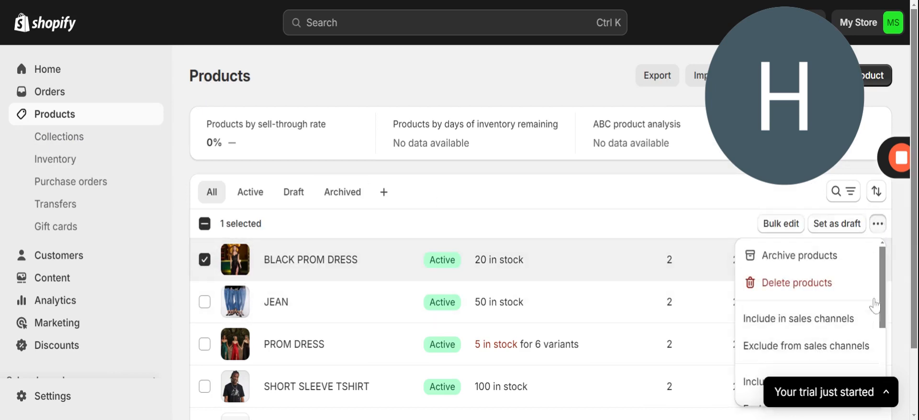
pyautogui.moveTo(884, 281); pyautogui.dragTo(890, 392)
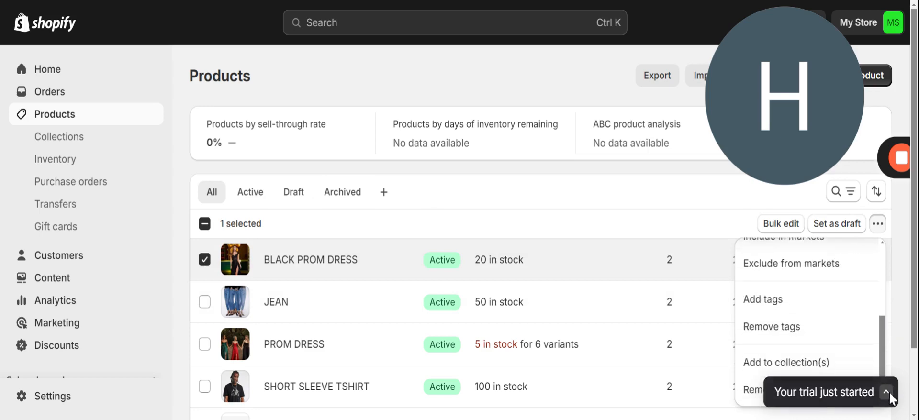
pyautogui.click(833, 364)
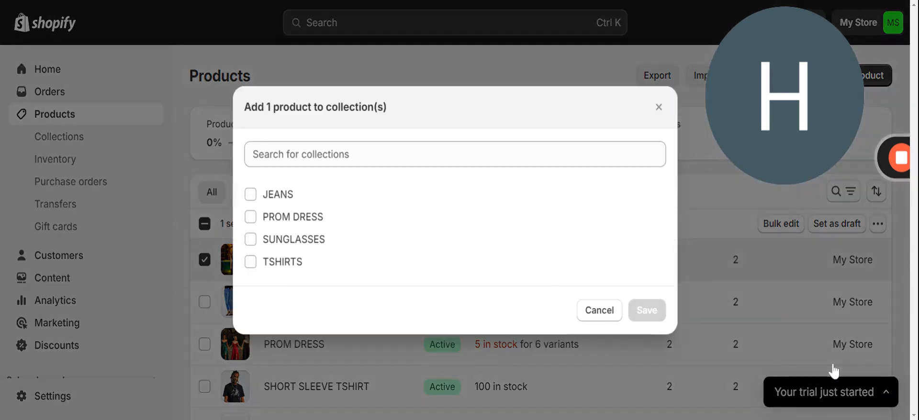
pyautogui.click(252, 218)
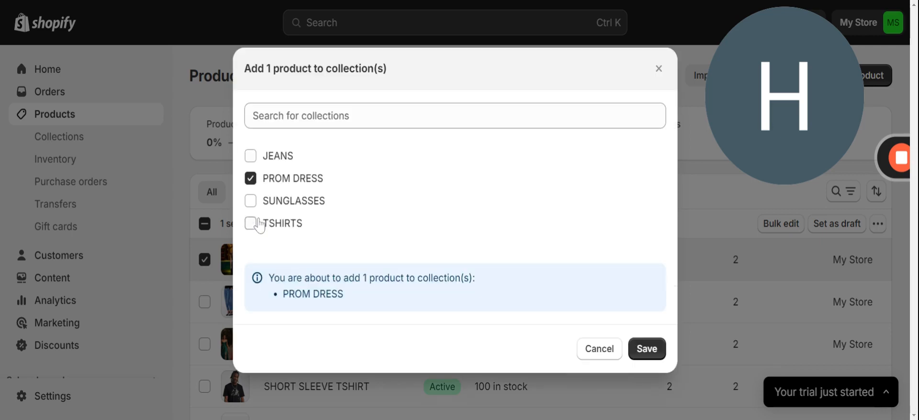
pyautogui.click(649, 354)
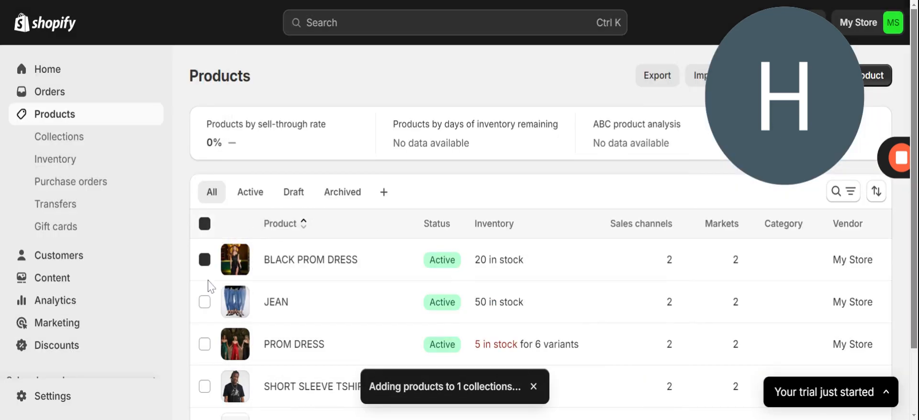
# Add the JEAN product to the JEANS collection.
pyautogui.click(205, 302)
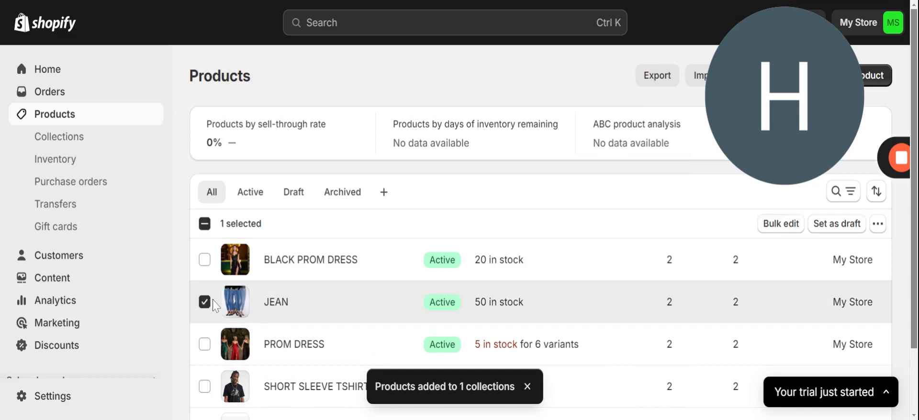
pyautogui.click(877, 225)
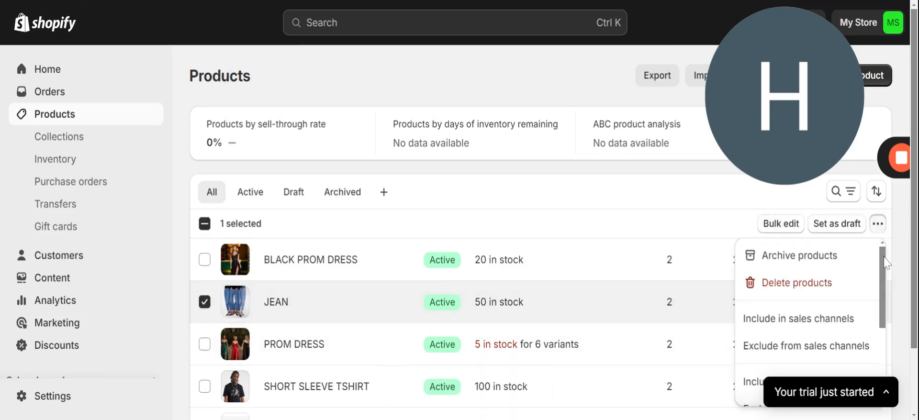
pyautogui.scroll(-3, 886, 262)
pyautogui.click(822, 365)
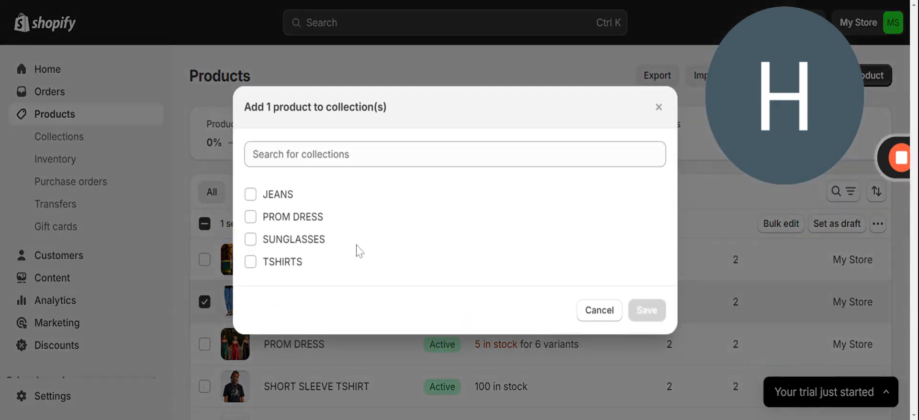
pyautogui.click(252, 196)
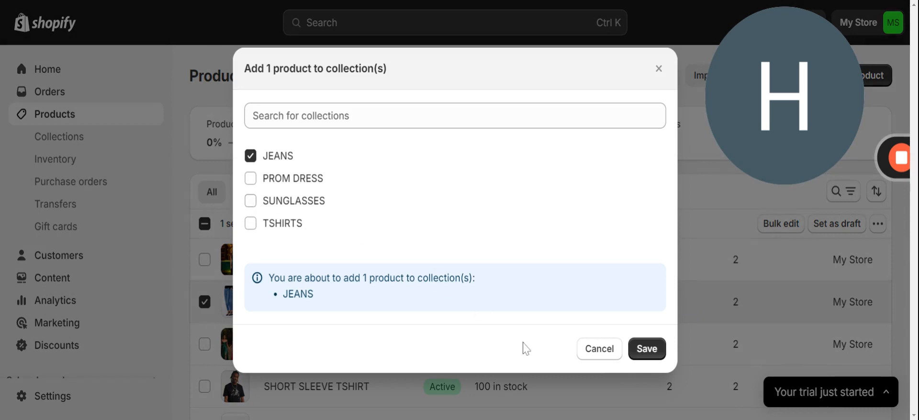
pyautogui.click(646, 351)
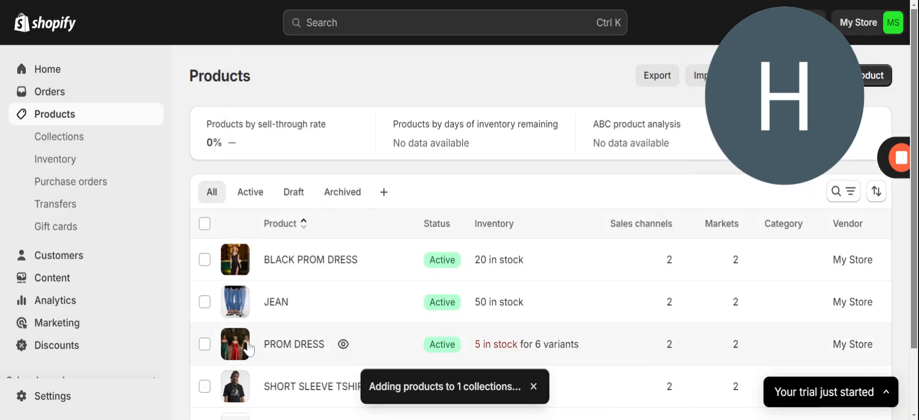
# Add the PROM DRESS product to the PROM DRESS collection.
pyautogui.click(652, 341)
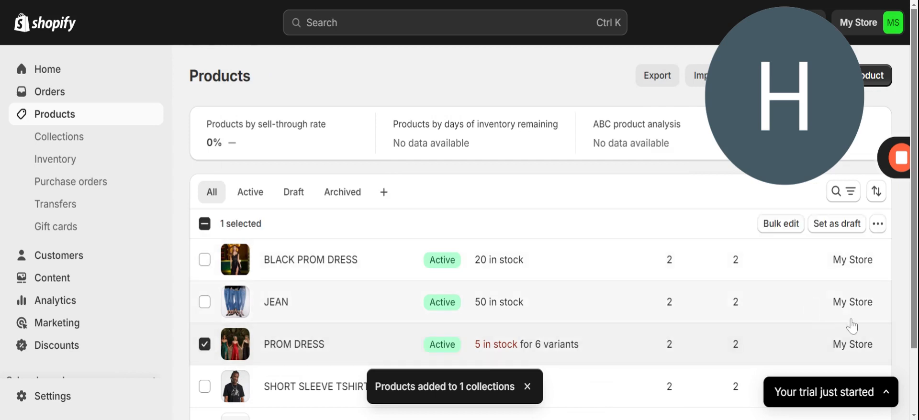
pyautogui.click(877, 224)
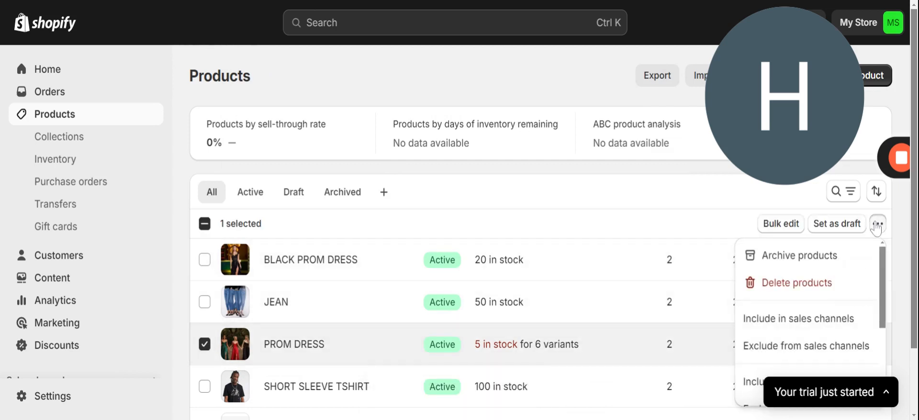
pyautogui.scroll(-3, 883, 265)
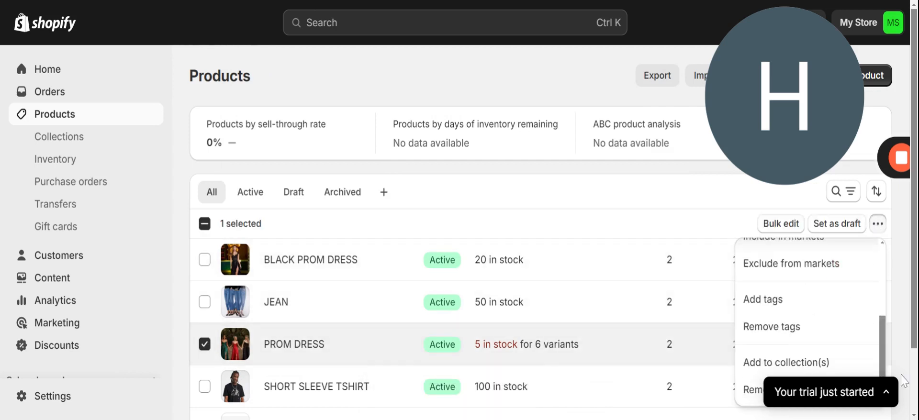
pyautogui.click(842, 372)
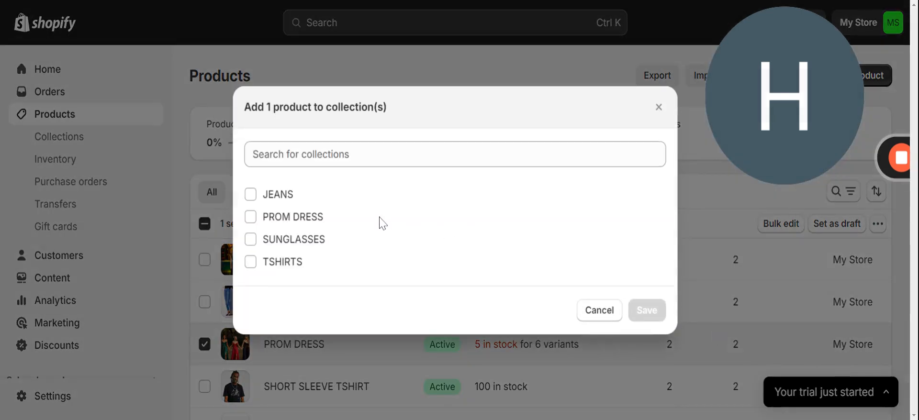
pyautogui.click(250, 218)
pyautogui.click(661, 351)
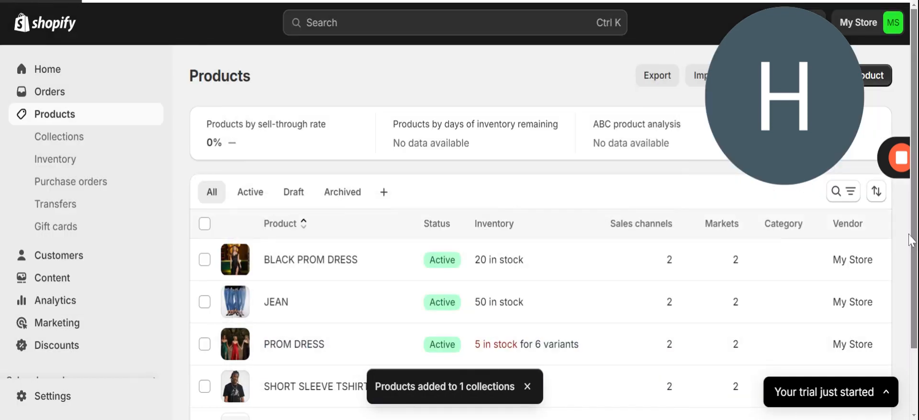
# Add SHORT SLEEVE TSHIRT to the TSHIRTS collection.
pyautogui.scroll(-3, 915, 237)
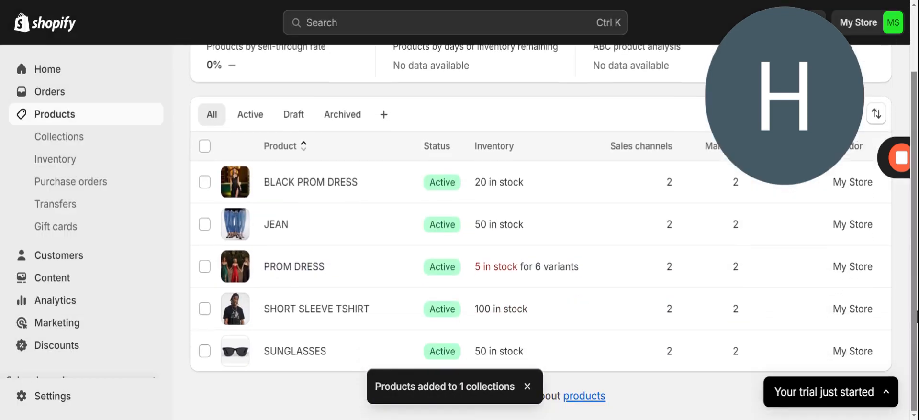
pyautogui.click(205, 312)
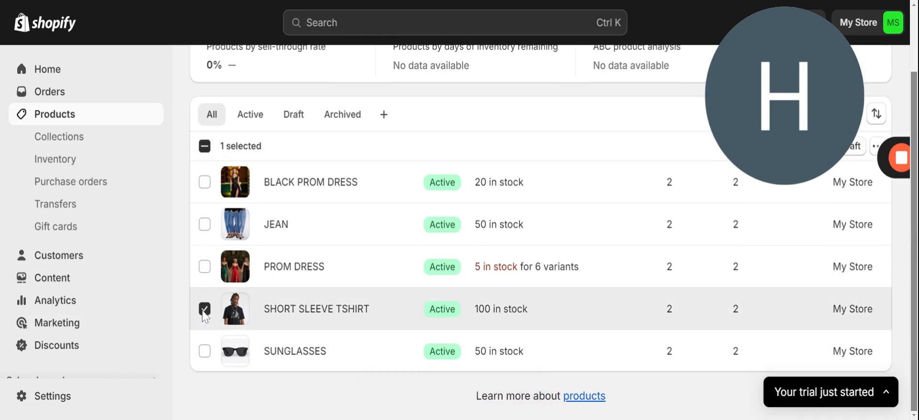
pyautogui.click(876, 146)
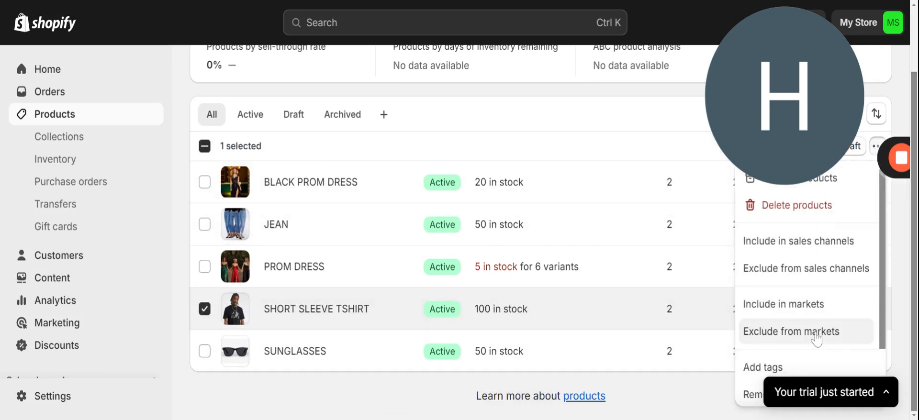
pyautogui.scroll(-2, 883, 257)
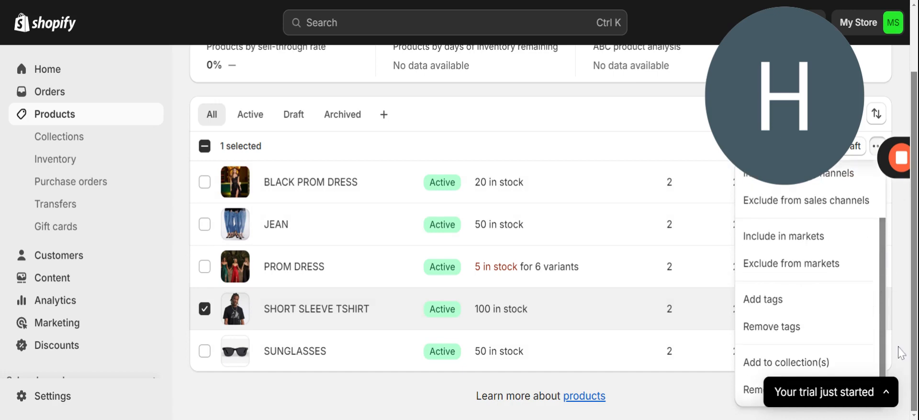
pyautogui.click(852, 365)
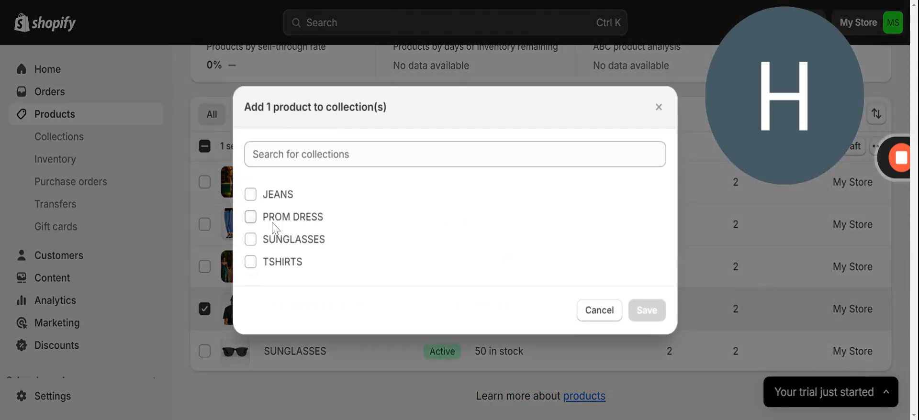
pyautogui.click(250, 262)
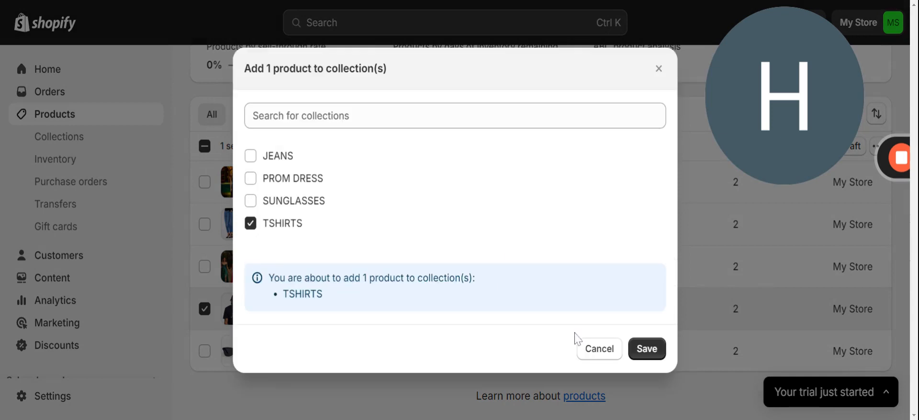
pyautogui.click(653, 353)
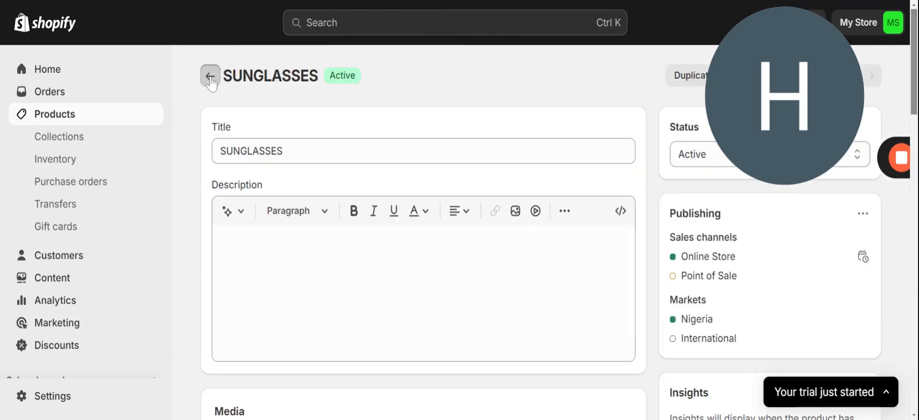
# Add the SUNGLASSES product to the SUNGLASSES collection.
pyautogui.click(210, 76)
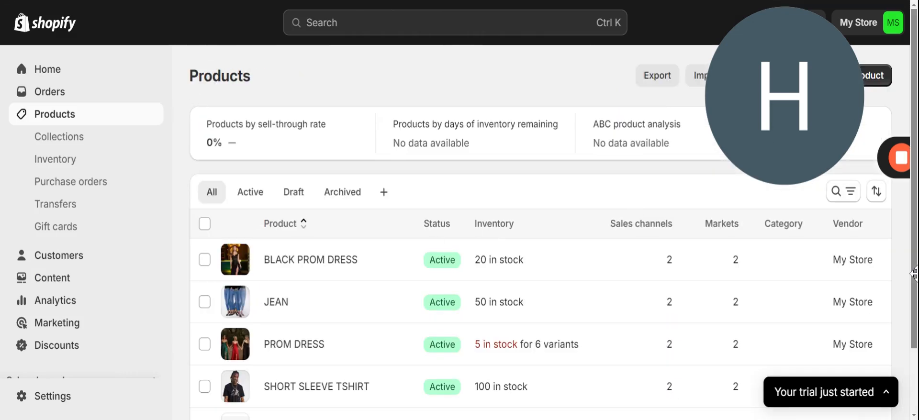
pyautogui.scroll(-3, 914, 254)
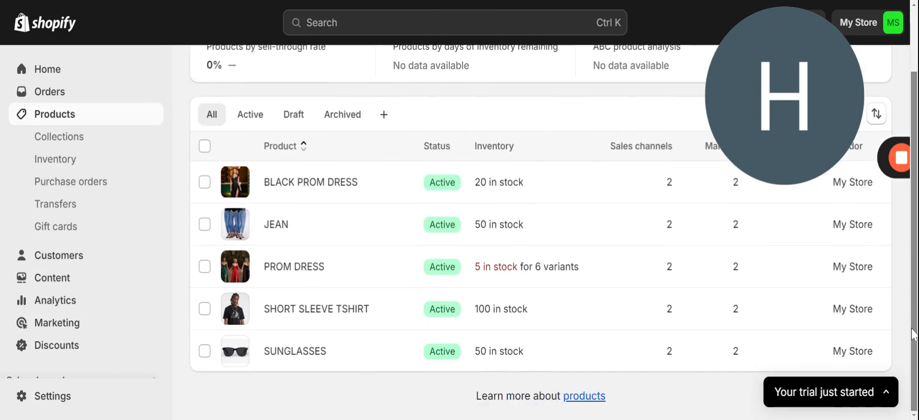
pyautogui.click(206, 352)
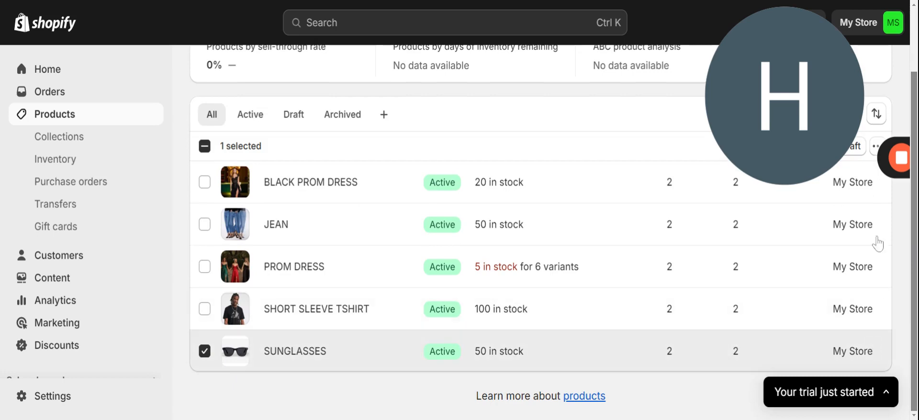
pyautogui.click(876, 149)
pyautogui.scroll(-1, 883, 195)
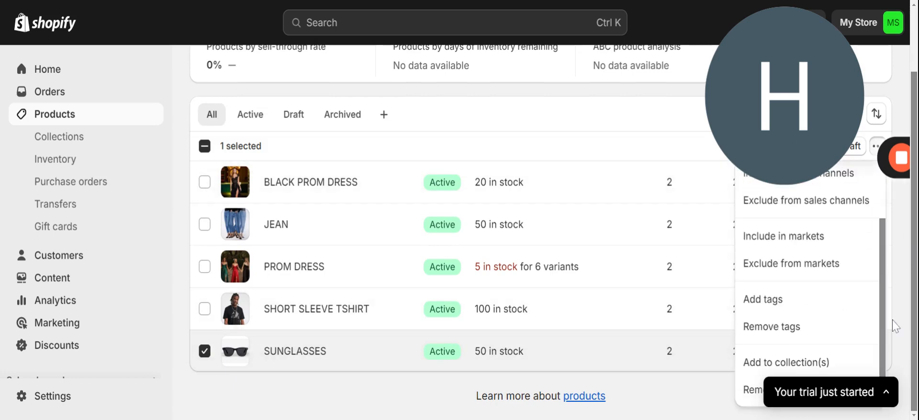
pyautogui.click(806, 364)
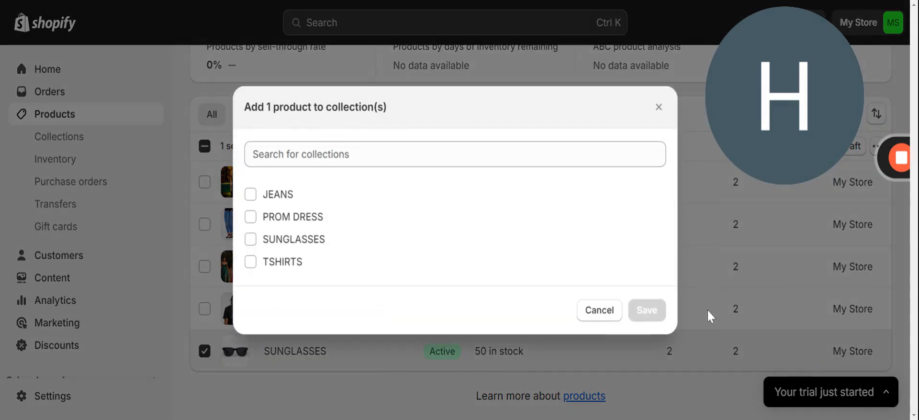
pyautogui.click(250, 240)
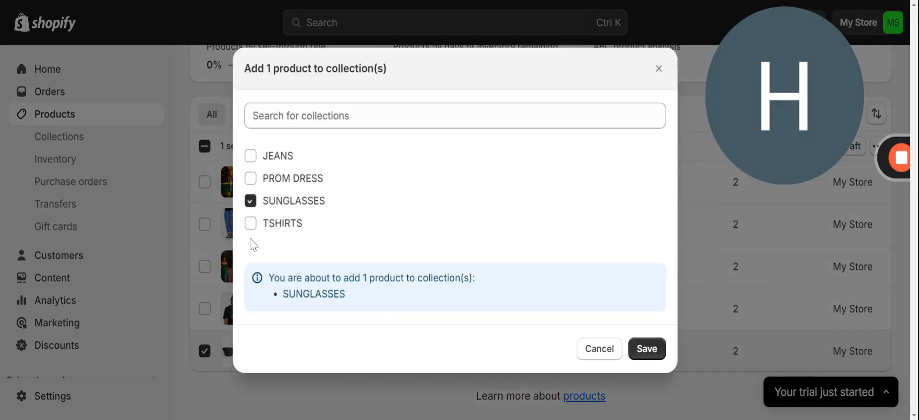
pyautogui.click(643, 350)
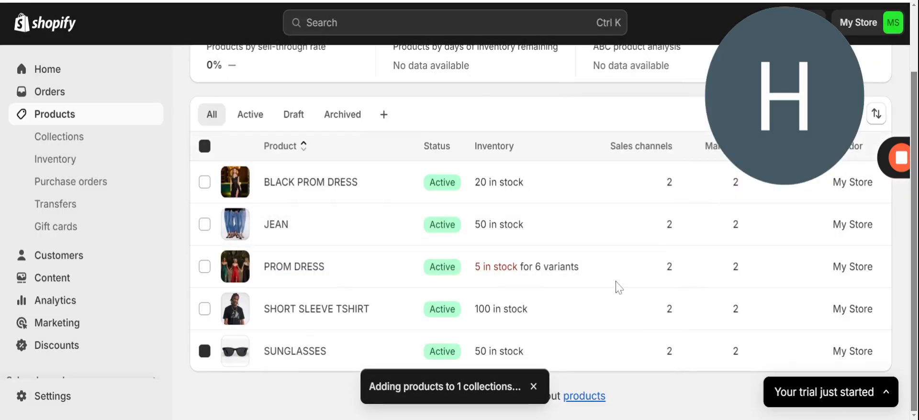
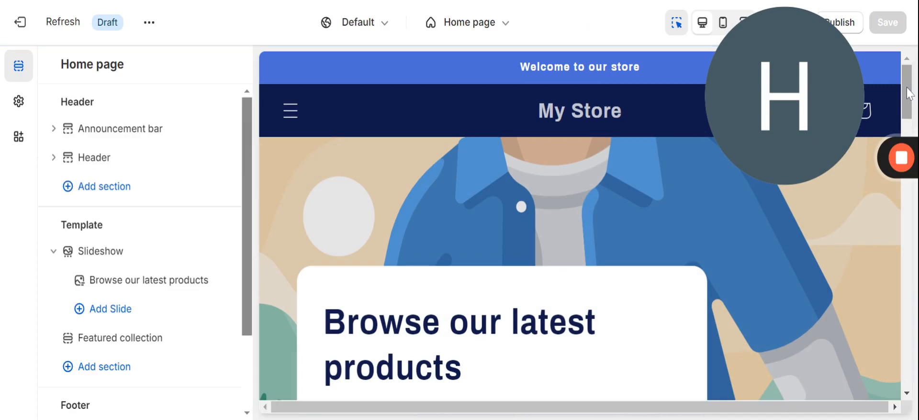
# Review the existing Featured collection section's settings, then return to the section list.
pyautogui.moveTo(909, 93); pyautogui.dragTo(913, 355)
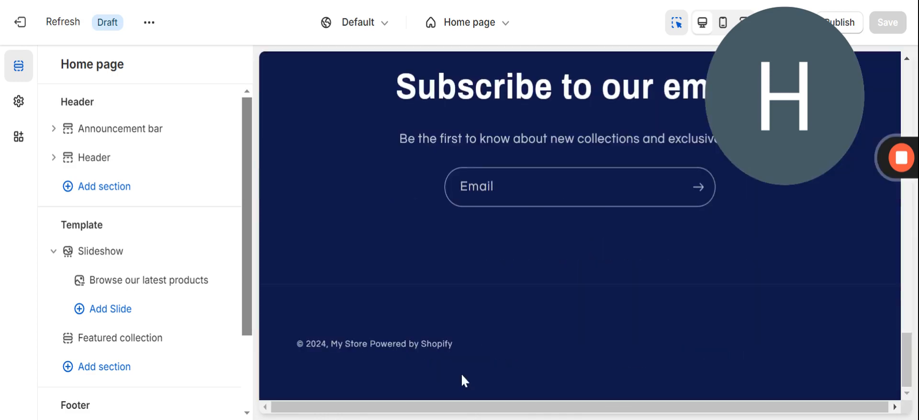
pyautogui.click(156, 345)
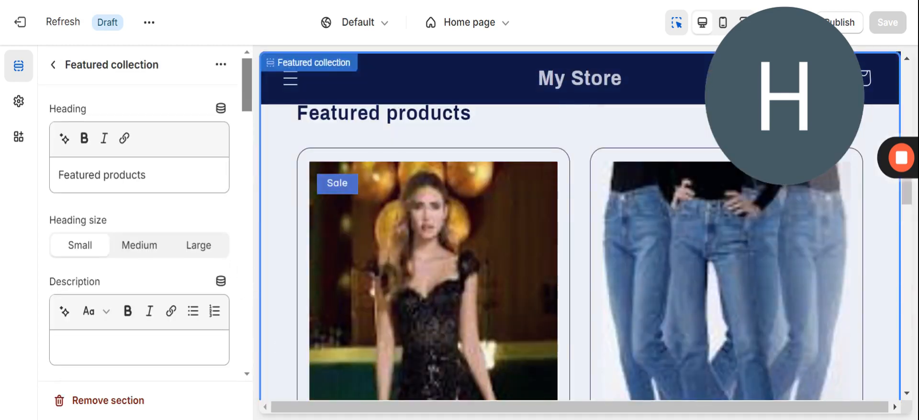
pyautogui.scroll(-5, 278, 349)
pyautogui.scroll(-10, 516, 318)
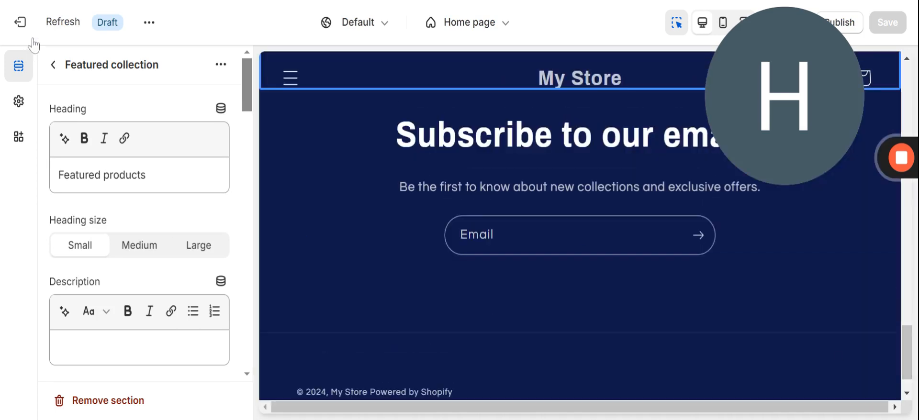
pyautogui.click(54, 64)
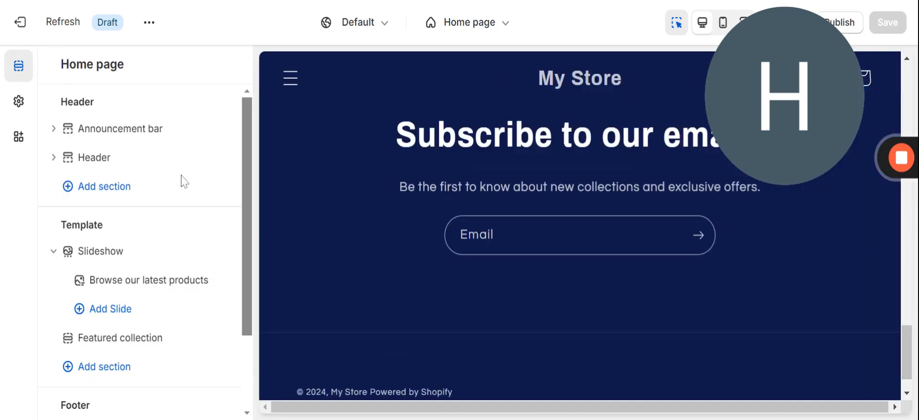
# Add a second Featured collection section with example t-shirt products below the first.
pyautogui.moveTo(245, 266); pyautogui.dragTo(230, 308)
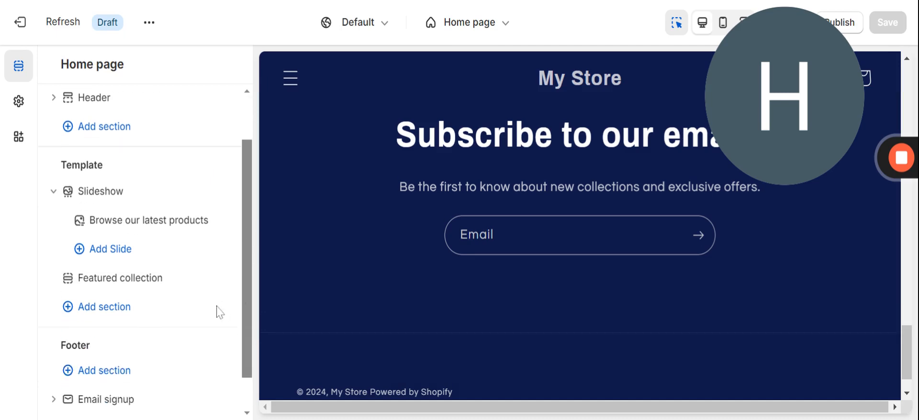
pyautogui.click(132, 309)
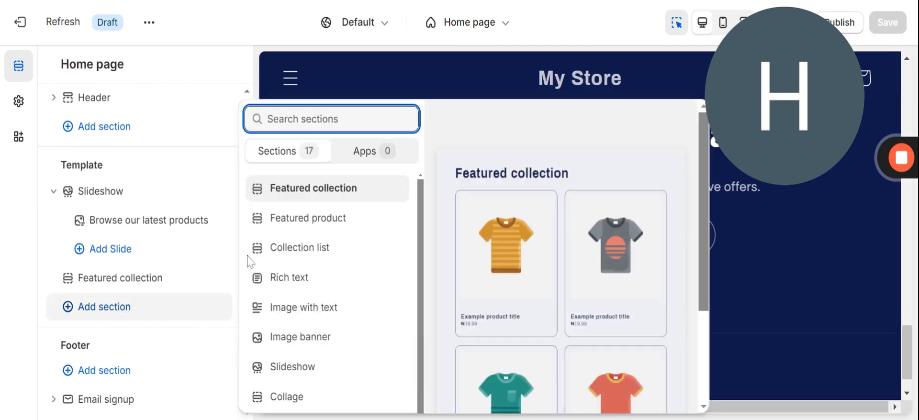
pyautogui.click(319, 194)
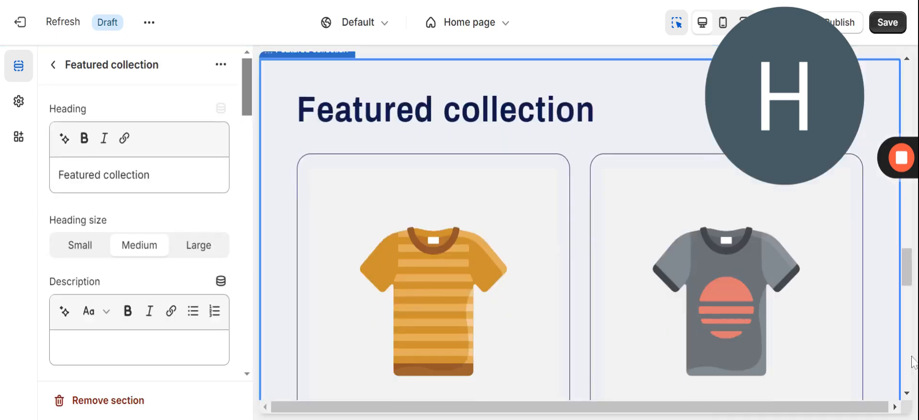
pyautogui.moveTo(912, 354); pyautogui.dragTo(906, 376)
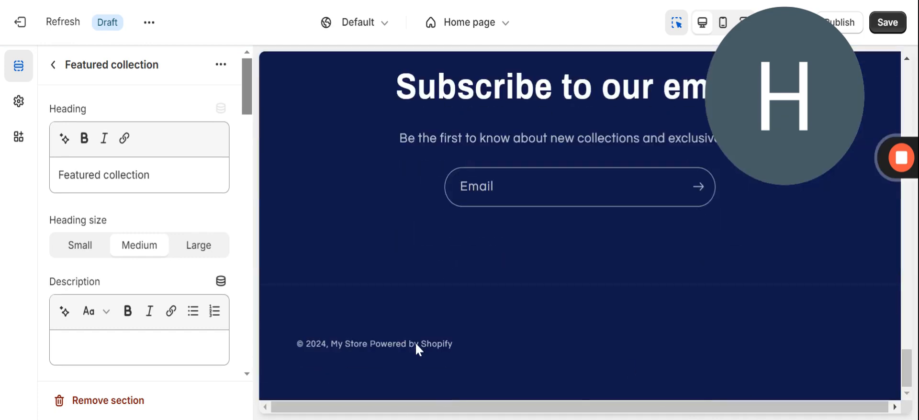
# Add one more Featured collection section, then delete that extra one.
pyautogui.click(53, 67)
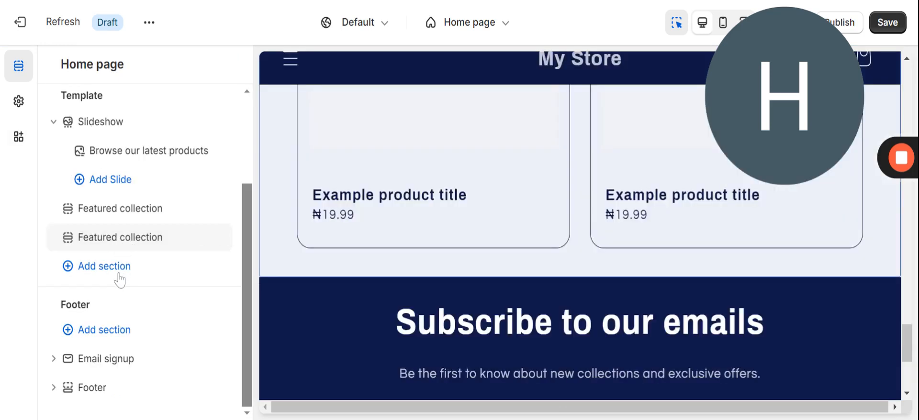
pyautogui.moveTo(131, 238)
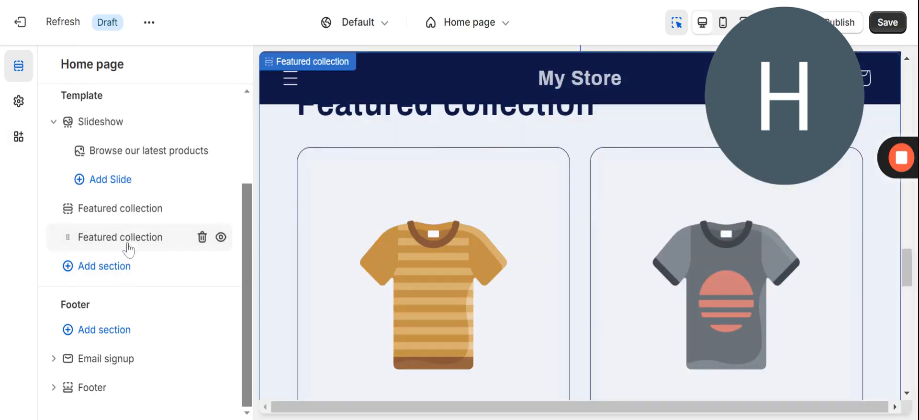
pyautogui.click(117, 269)
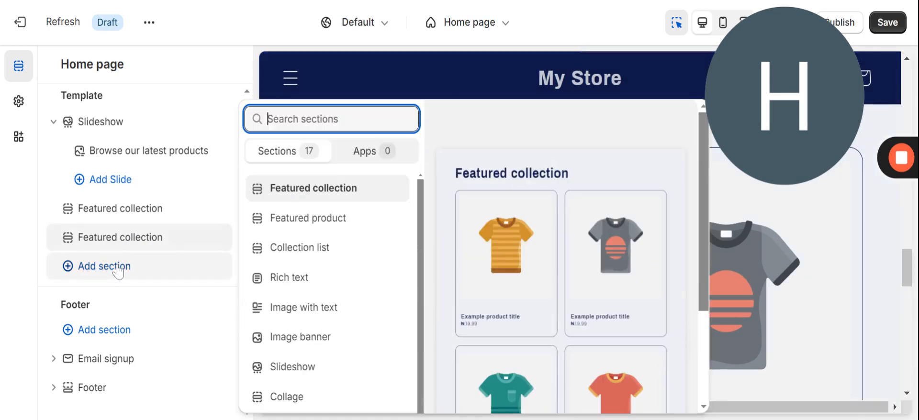
pyautogui.click(316, 189)
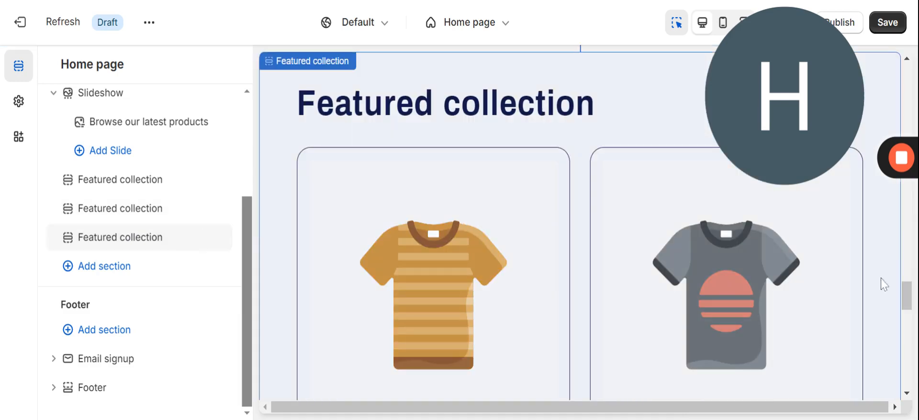
pyautogui.moveTo(912, 297); pyautogui.dragTo(910, 228)
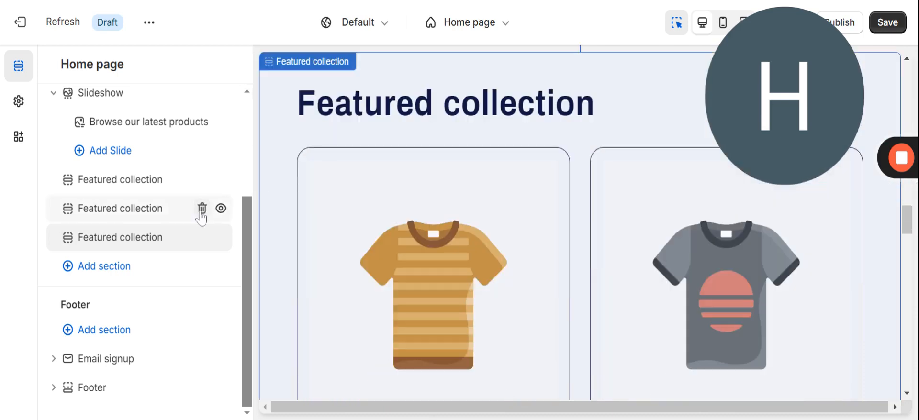
pyautogui.click(202, 209)
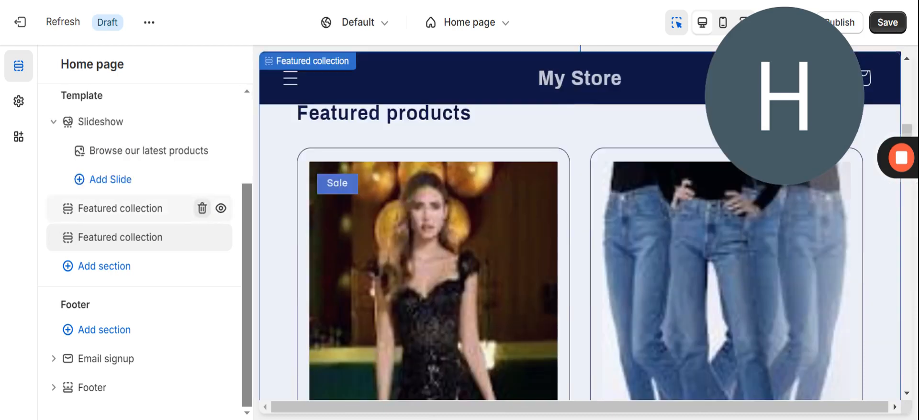
pyautogui.click(174, 209)
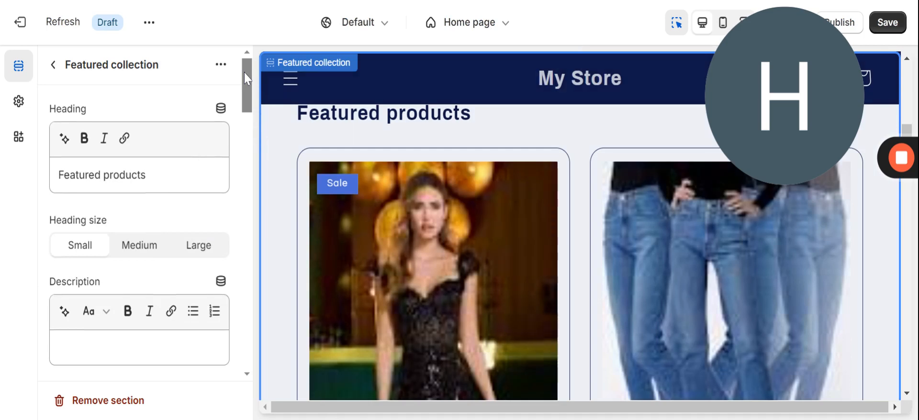
pyautogui.moveTo(244, 72); pyautogui.dragTo(247, 56)
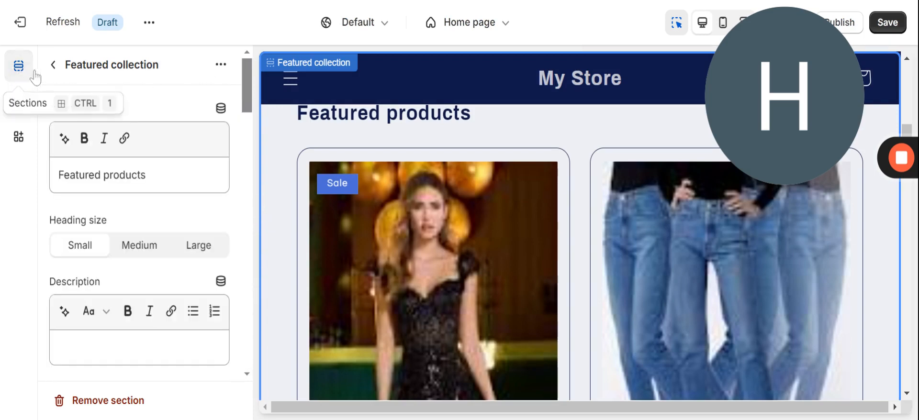
pyautogui.click(54, 65)
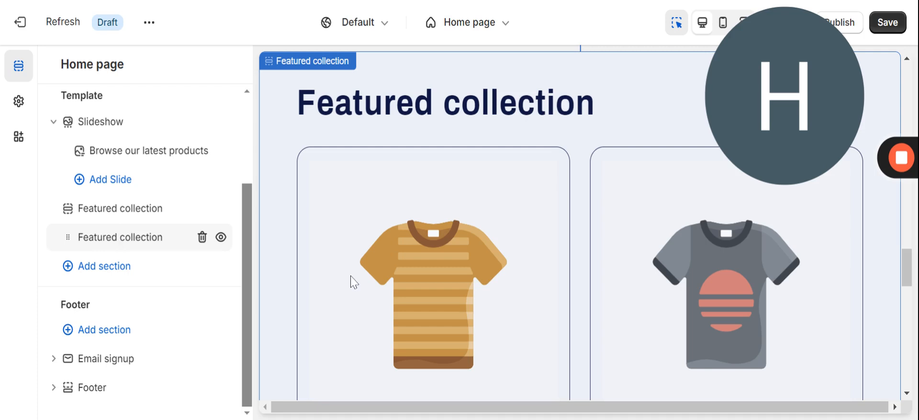
pyautogui.click(349, 273)
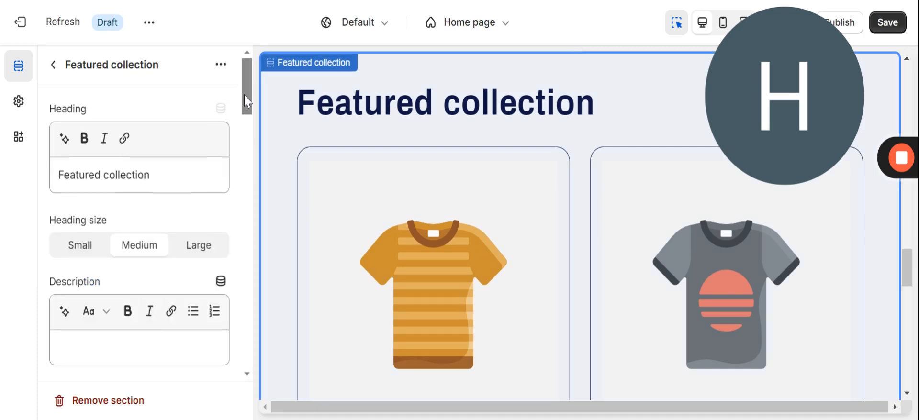
pyautogui.moveTo(245, 95)
pyautogui.mouseDown()
pyautogui.moveTo(254, 224)
pyautogui.moveTo(244, 338)
pyautogui.moveTo(234, 100)
pyautogui.mouseUp()
pyautogui.click(221, 65)
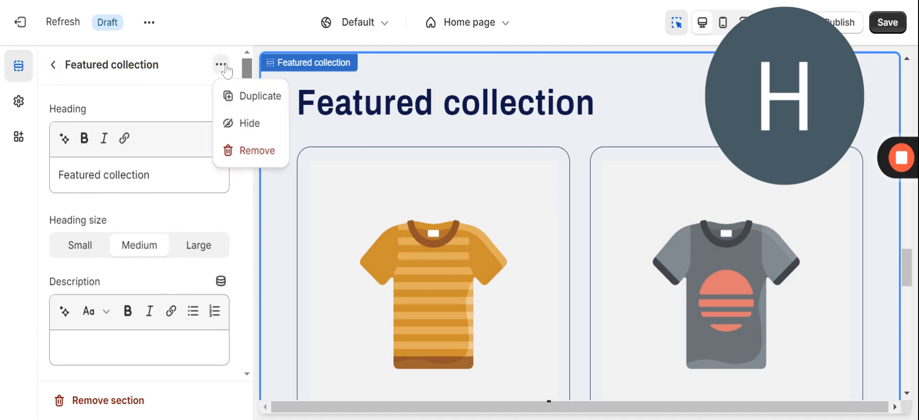
pyautogui.click(54, 66)
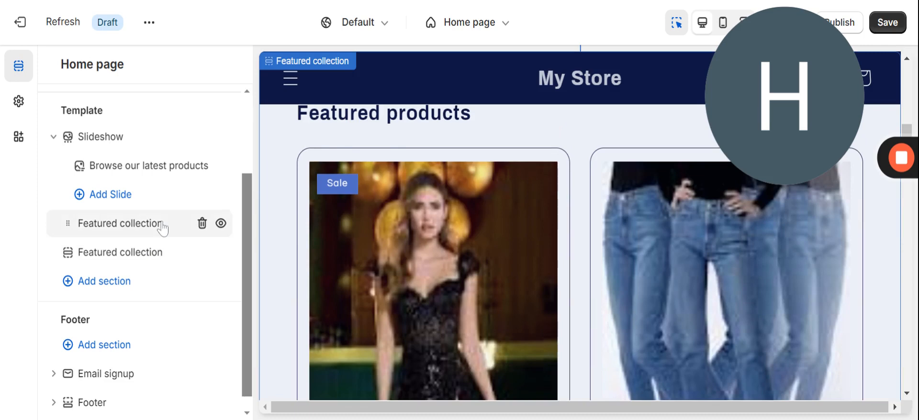
# Review the settings of the first and second Featured collection sections.
pyautogui.click(162, 225)
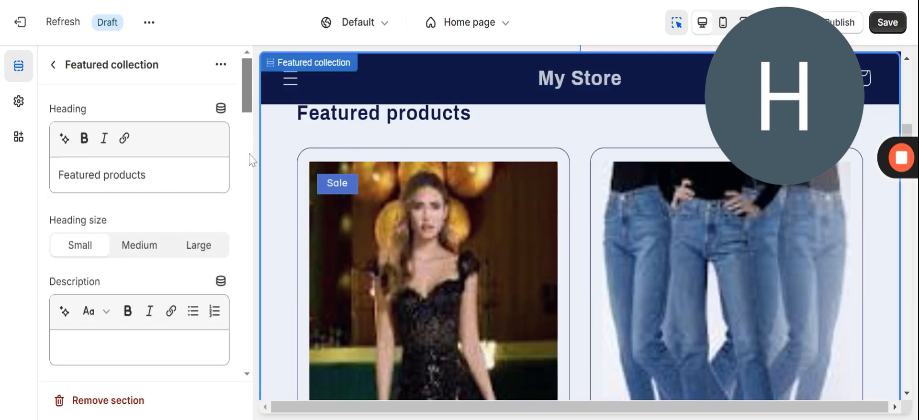
pyautogui.moveTo(247, 114); pyautogui.dragTo(175, 92)
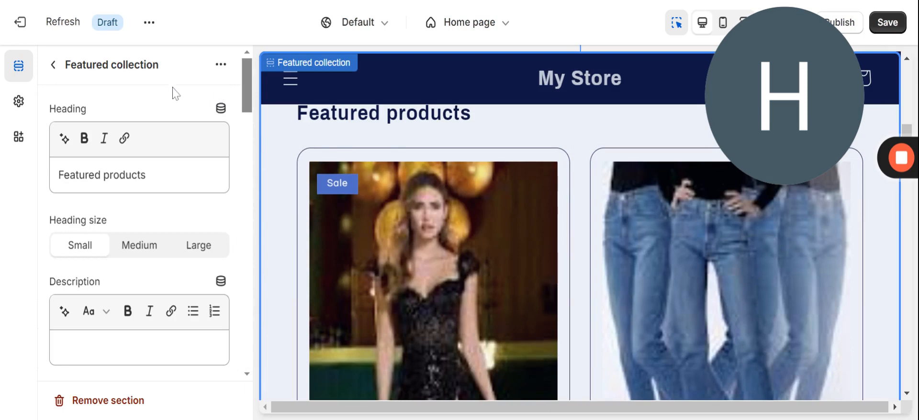
pyautogui.click(53, 64)
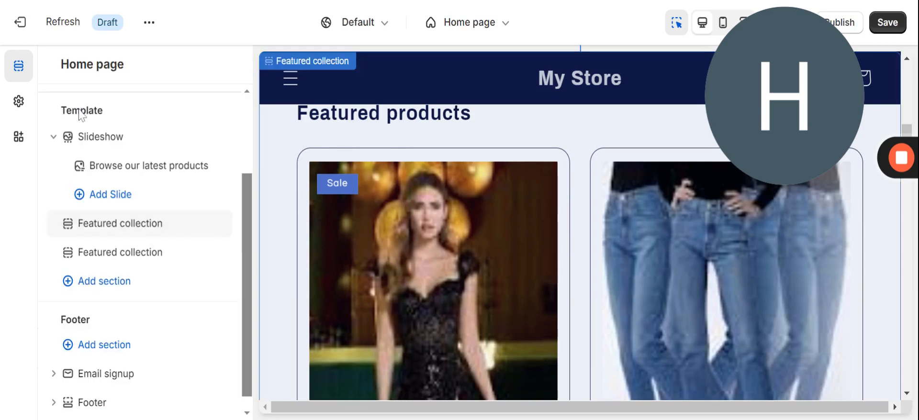
pyautogui.click(140, 257)
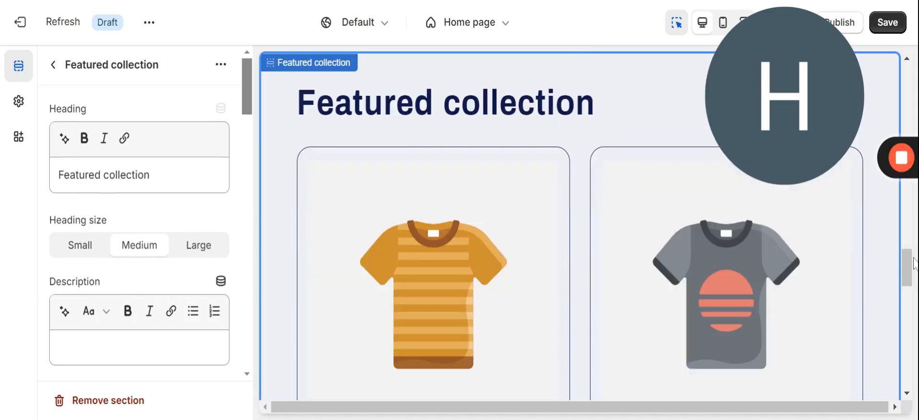
pyautogui.moveTo(908, 262); pyautogui.dragTo(909, 320)
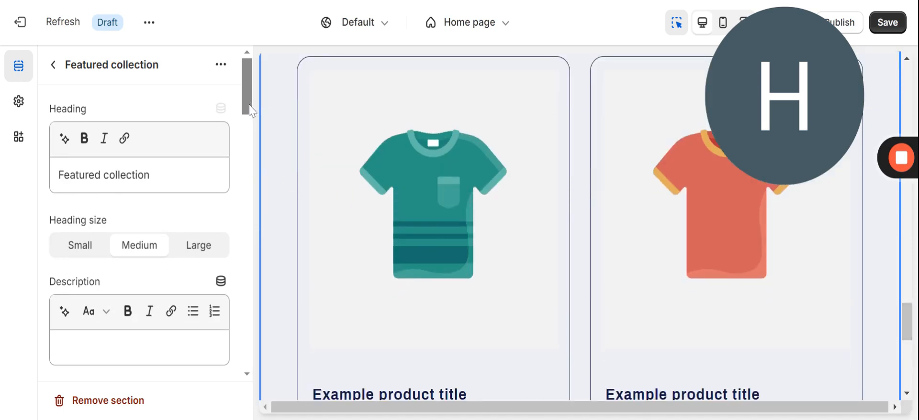
pyautogui.moveTo(249, 110); pyautogui.dragTo(221, 44)
pyautogui.click(53, 65)
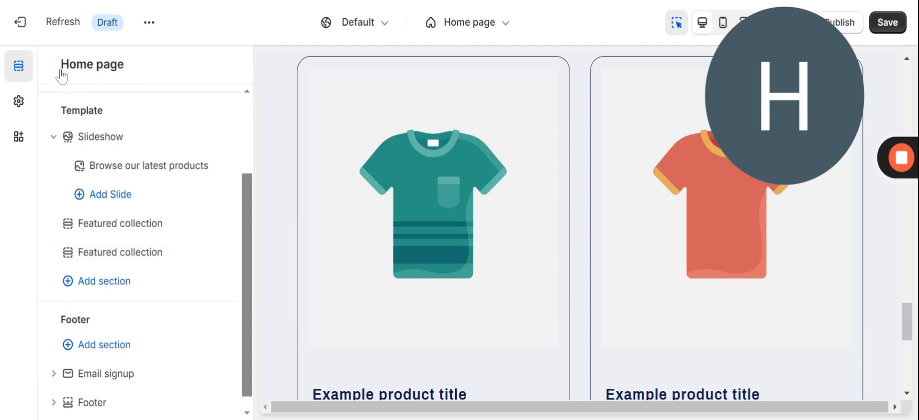
# Try moving the second Featured collection section, keeping the order, and close its settings.
pyautogui.moveTo(139, 261)
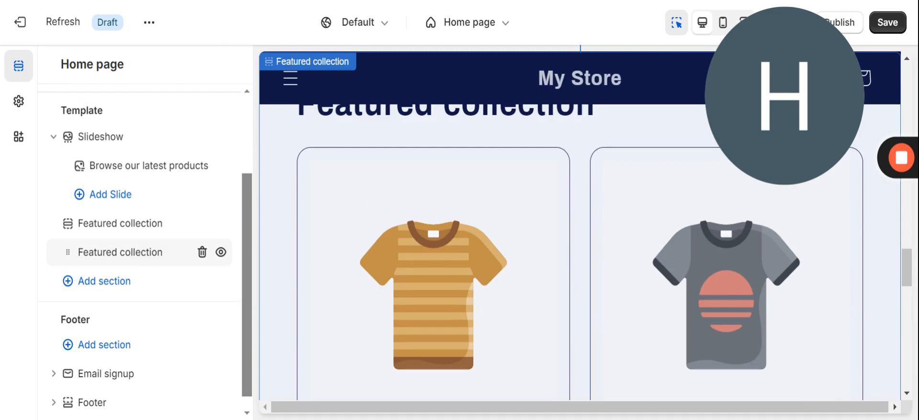
pyautogui.moveTo(65, 253); pyautogui.dragTo(66, 253)
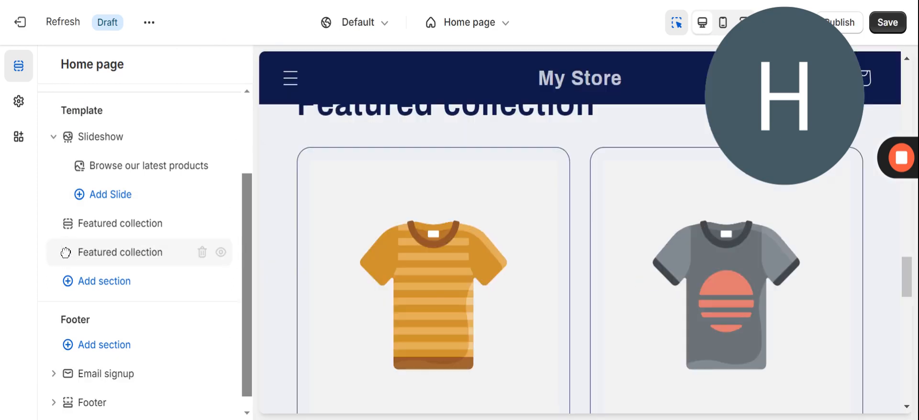
pyautogui.click(116, 253)
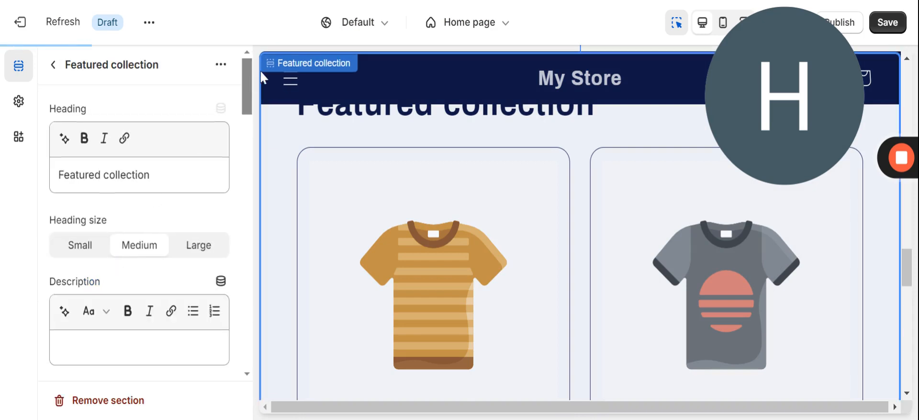
pyautogui.click(268, 58)
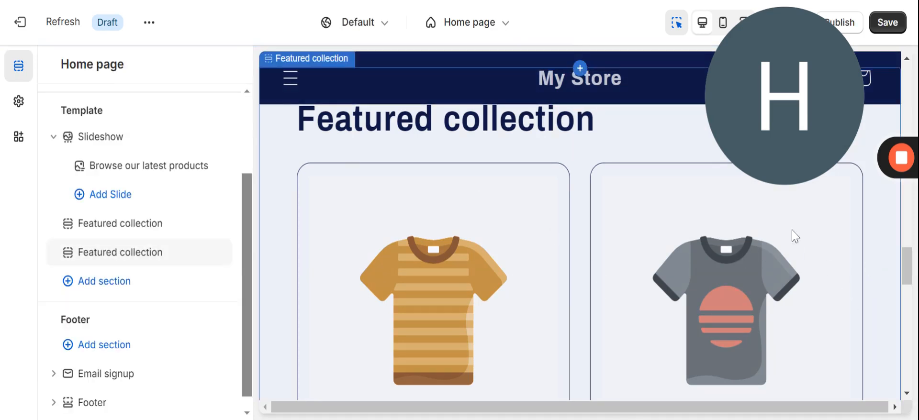
# Delete the second Featured collection section, leaving the Slideshow and one Featured collection.
pyautogui.moveTo(904, 274); pyautogui.dragTo(877, 56)
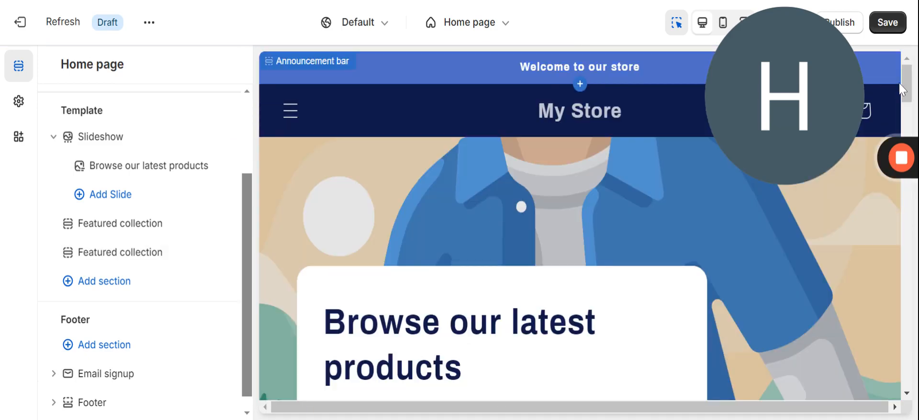
pyautogui.moveTo(906, 87); pyautogui.dragTo(902, 206)
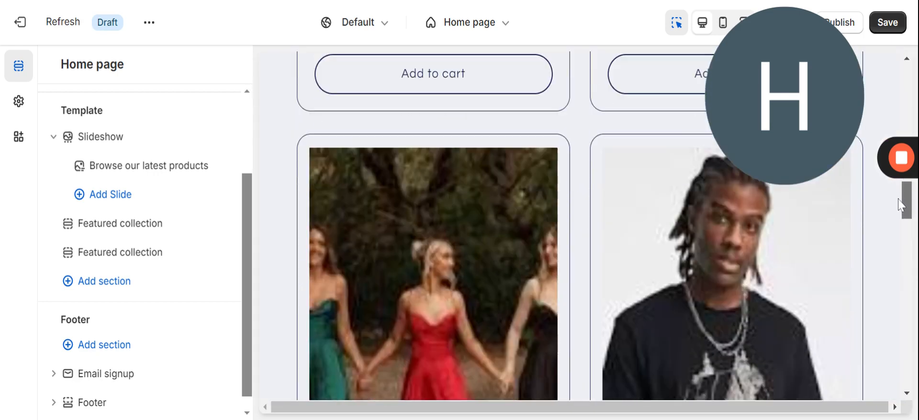
pyautogui.moveTo(172, 255)
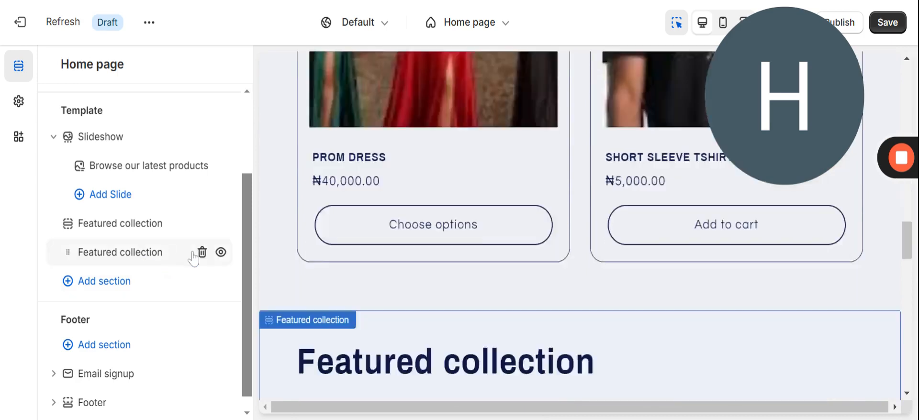
pyautogui.click(201, 252)
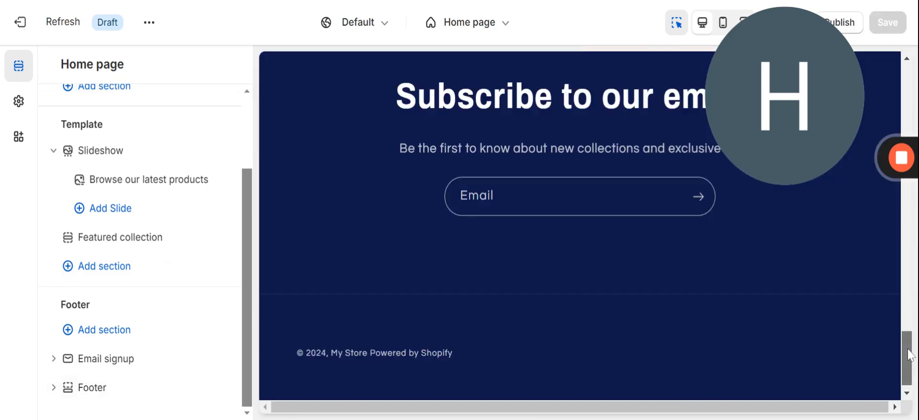
pyautogui.moveTo(907, 353); pyautogui.dragTo(910, 1)
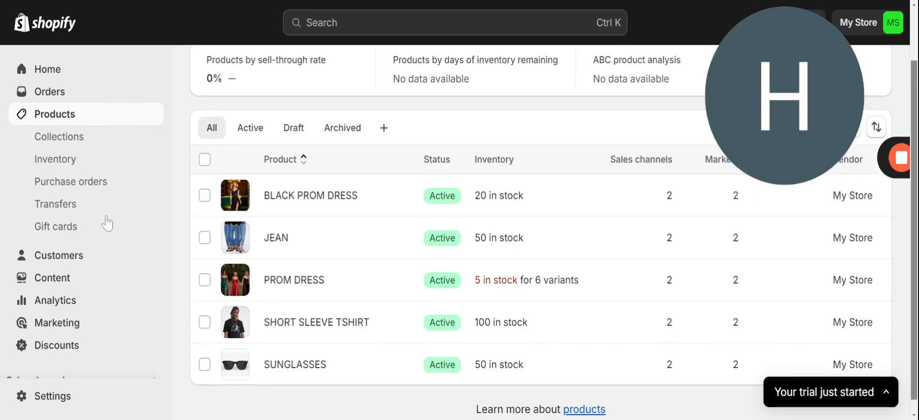
# Browse store Settings from Shipping and delivery to Domains, showing the myshopify.com primary domain.
pyautogui.click(37, 397)
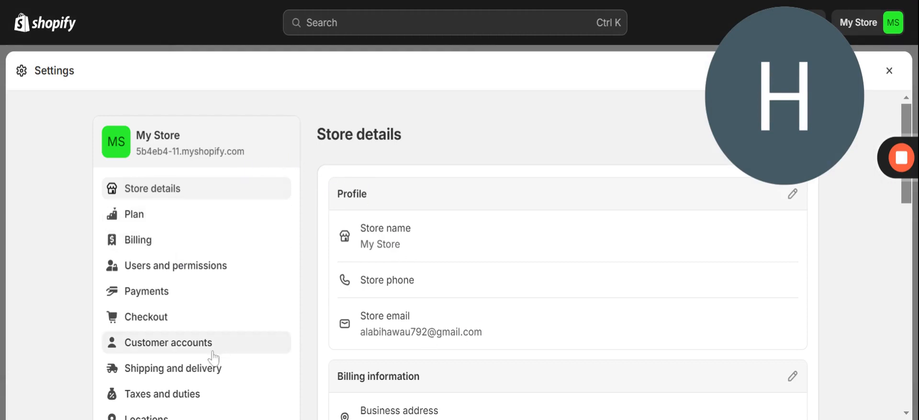
pyautogui.click(170, 370)
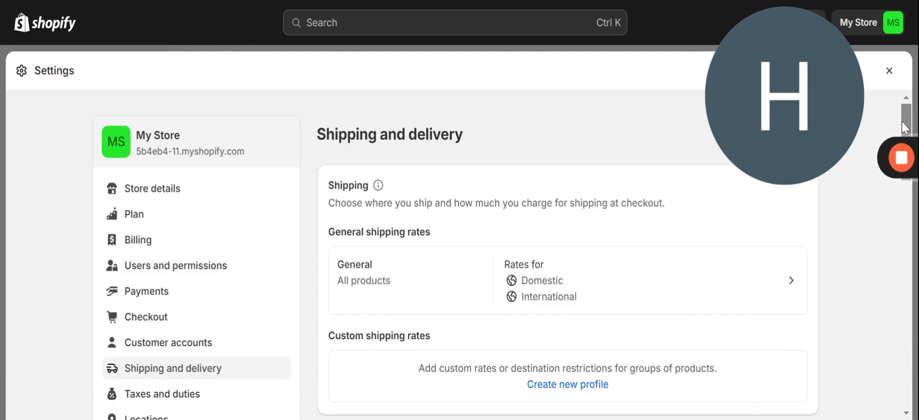
pyautogui.moveTo(908, 123); pyautogui.dragTo(908, 138)
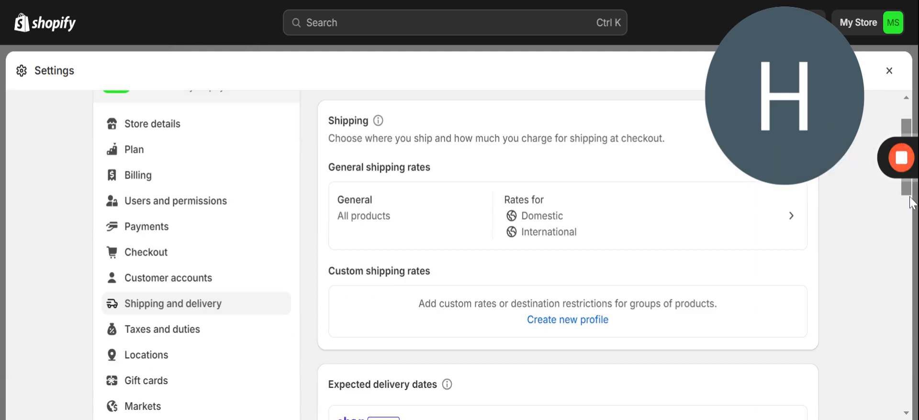
pyautogui.moveTo(907, 197); pyautogui.dragTo(914, 252)
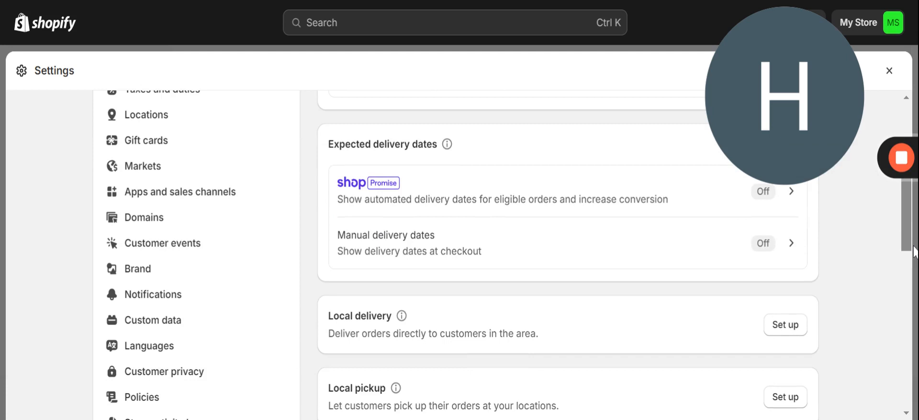
pyautogui.click(184, 219)
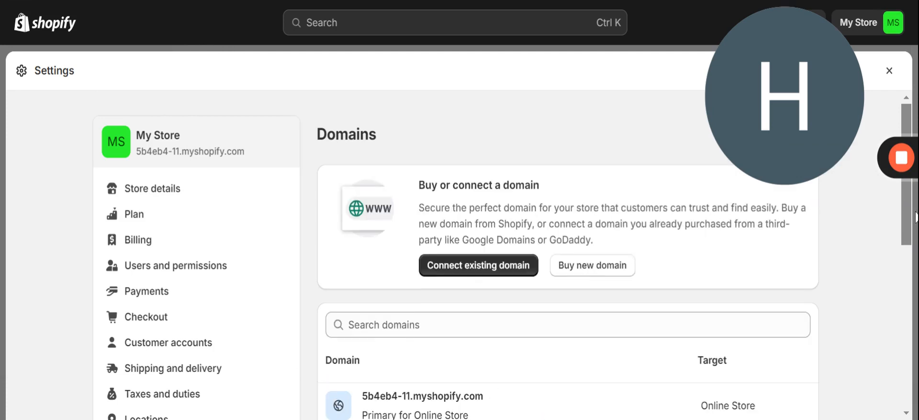
pyautogui.scroll(-3, 906, 218)
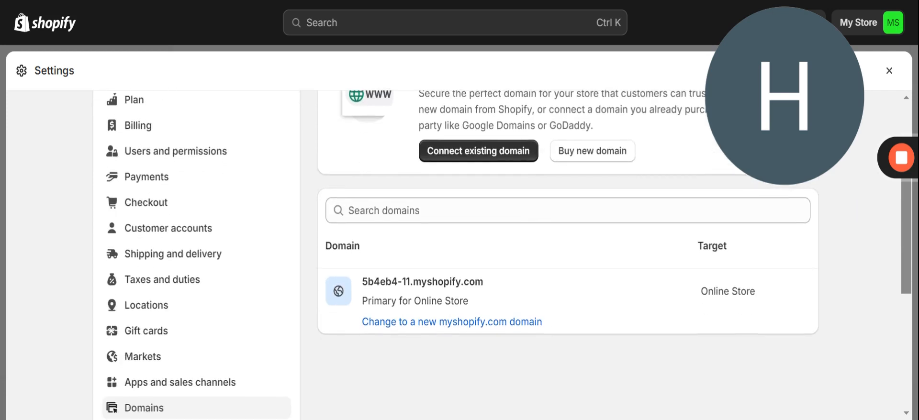
pyautogui.scroll(-2, 507, 254)
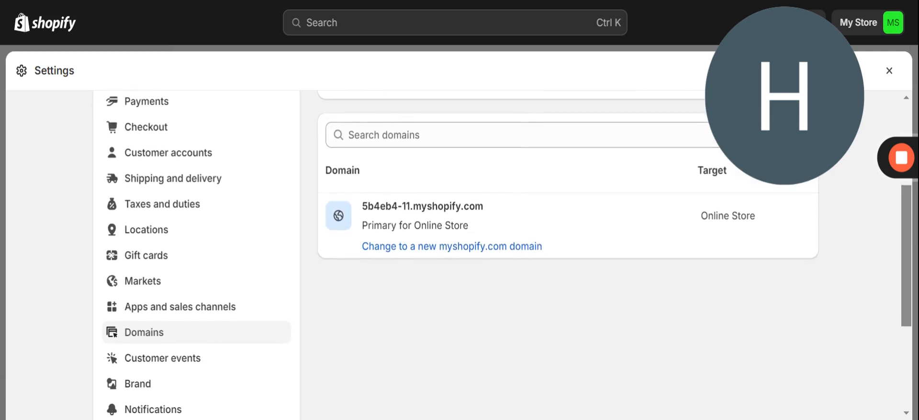
pyautogui.scroll(-5, 914, 335)
pyautogui.scroll(3, 915, 335)
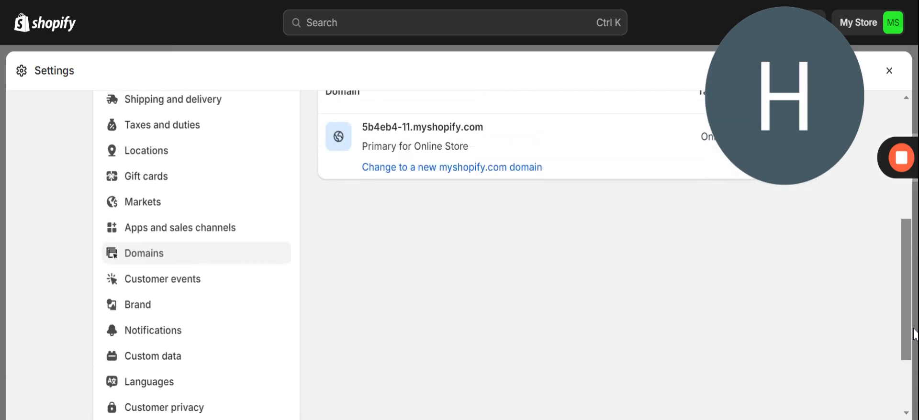
pyautogui.moveTo(913, 330); pyautogui.dragTo(900, 218)
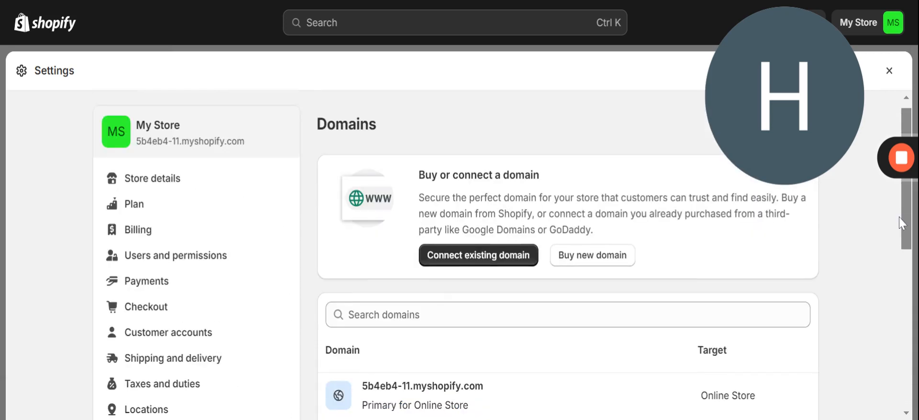
# Open the primary domain's details and cancel changing the store's internal icon.
pyautogui.click(393, 404)
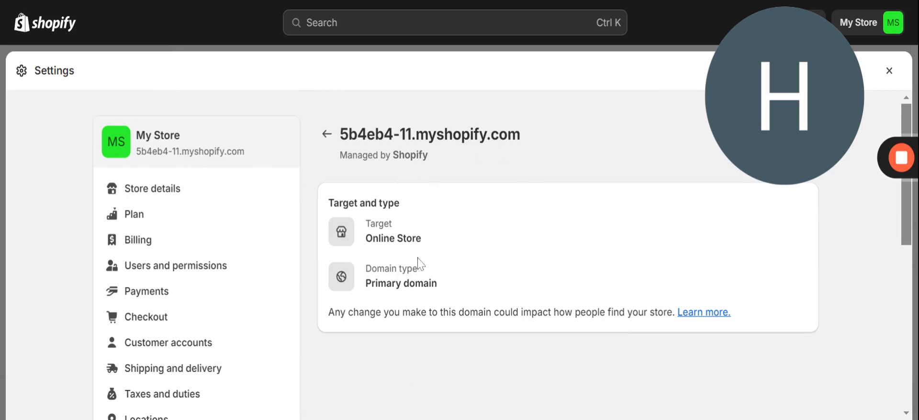
pyautogui.click(118, 146)
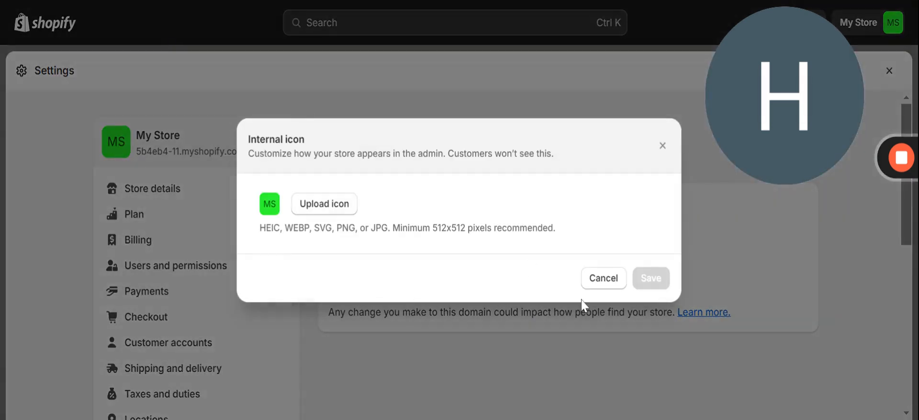
pyautogui.click(603, 279)
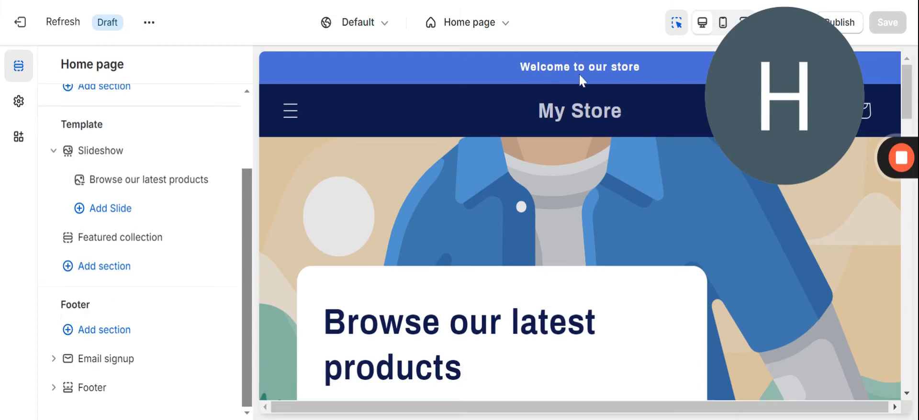
# Check the header's Top center logo position and the preview's menu drawer.
pyautogui.click(536, 120)
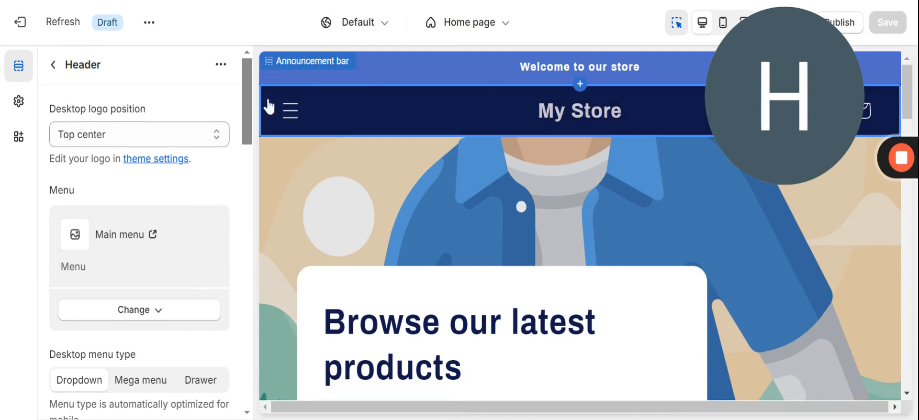
pyautogui.moveTo(249, 94); pyautogui.dragTo(239, 68)
pyautogui.click(221, 133)
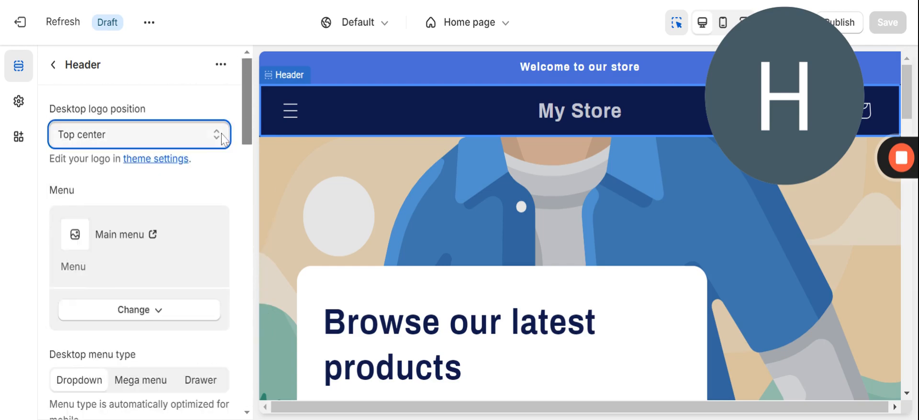
pyautogui.click(288, 117)
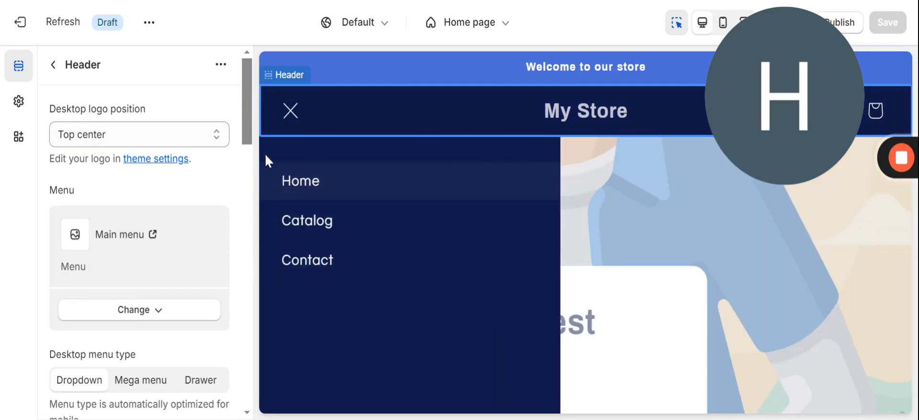
pyautogui.click(593, 120)
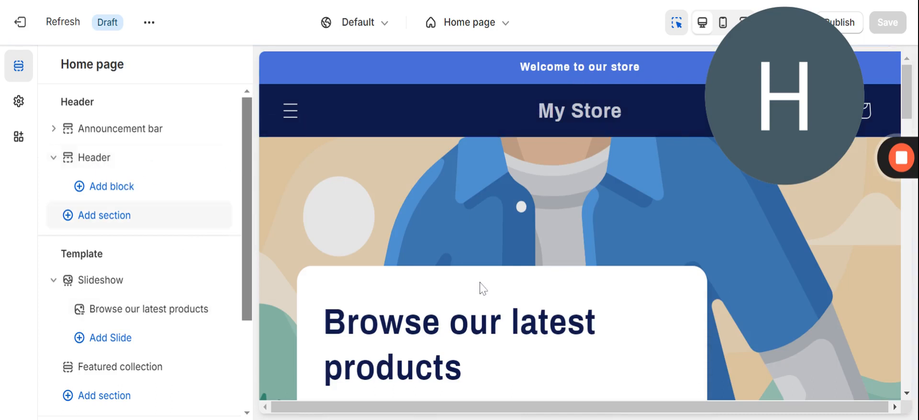
# Set the slide's image to download_18 sunglasses, then follow Shop all to the Products page.
pyautogui.click(487, 237)
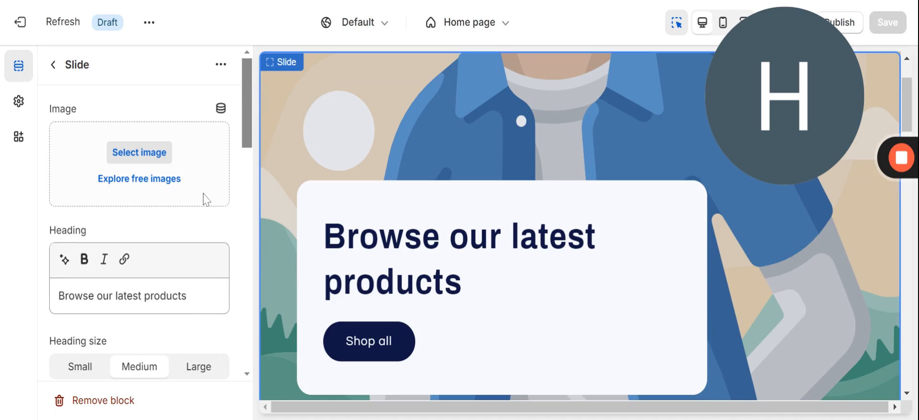
pyautogui.click(139, 153)
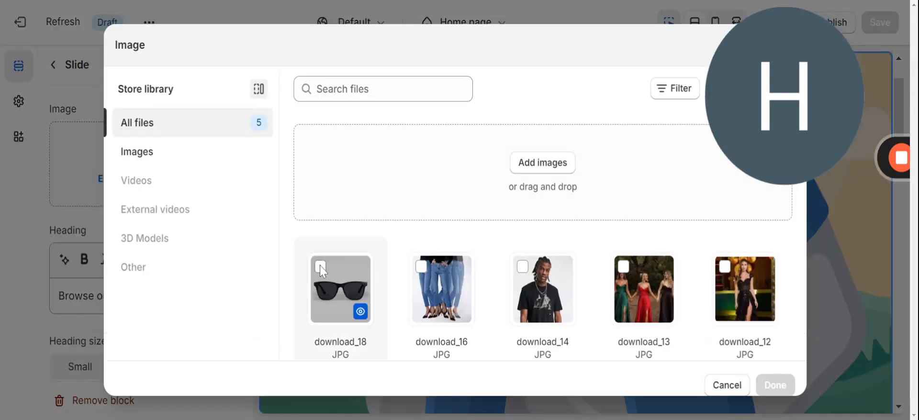
pyautogui.click(320, 266)
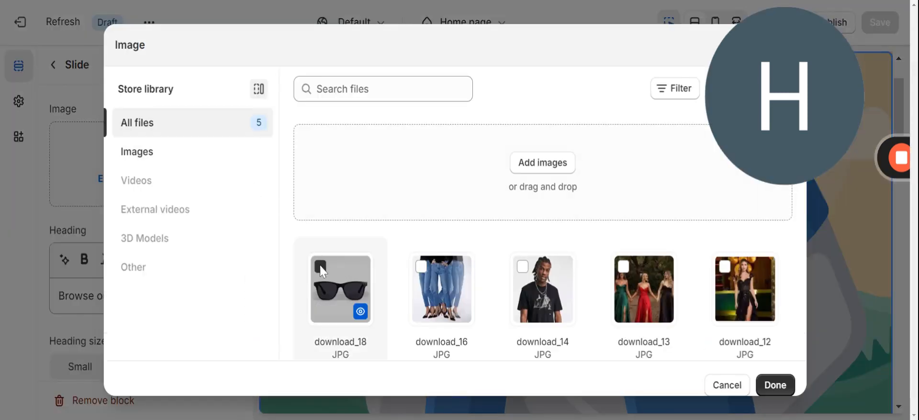
pyautogui.click(424, 268)
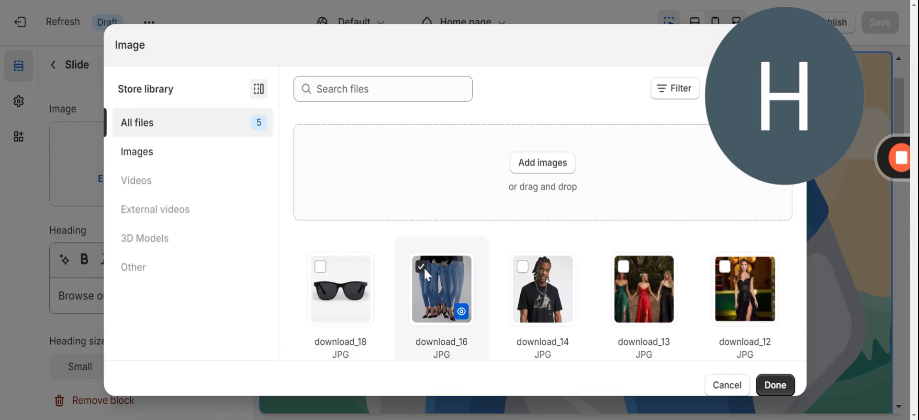
pyautogui.click(324, 273)
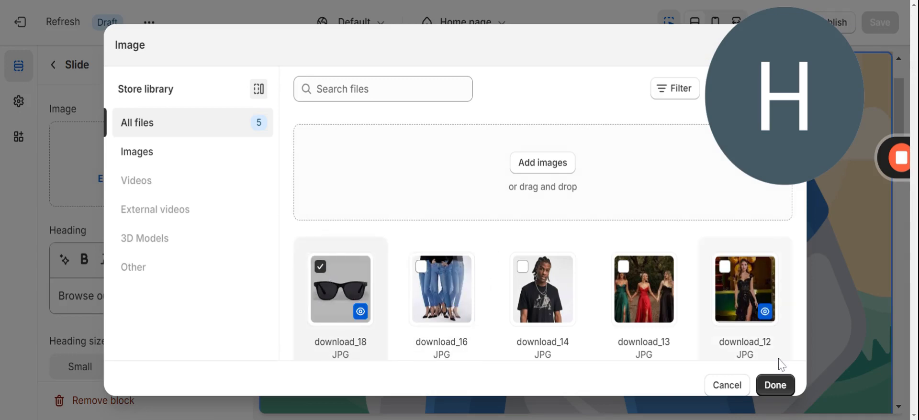
pyautogui.click(772, 388)
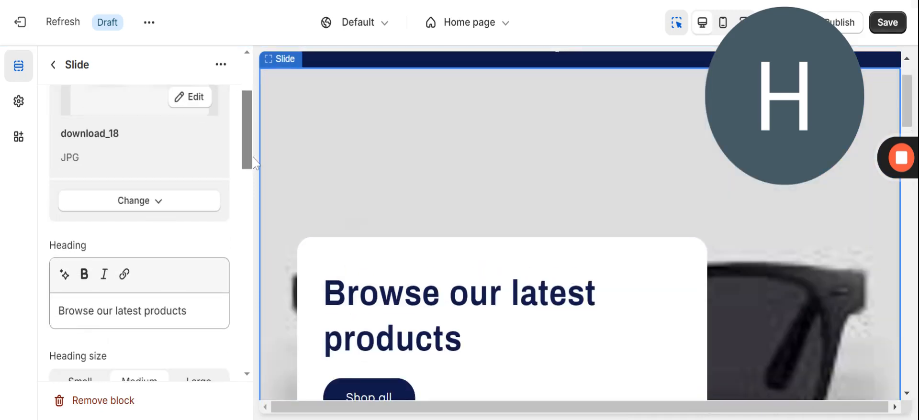
pyautogui.moveTo(252, 158); pyautogui.dragTo(246, 105)
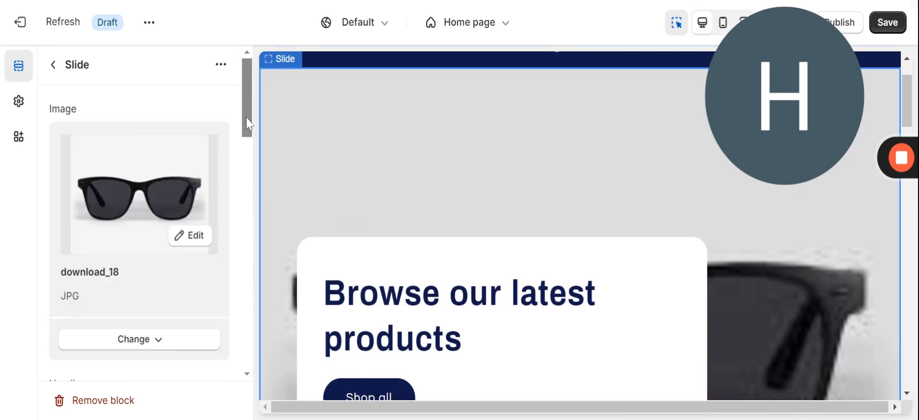
pyautogui.moveTo(906, 81); pyautogui.dragTo(914, 113)
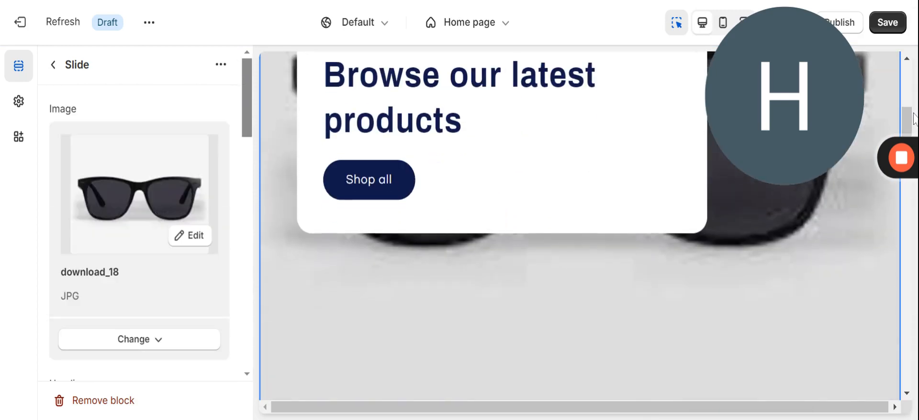
pyautogui.click(382, 188)
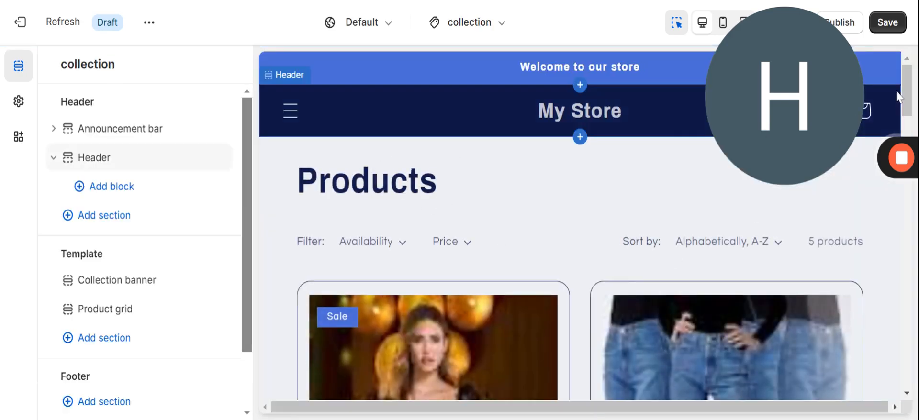
# Save the theme changes and preview the 5-product Products collection page at mobile width.
pyautogui.scroll(-10, 894, 100)
pyautogui.moveTo(907, 242); pyautogui.dragTo(884, 6)
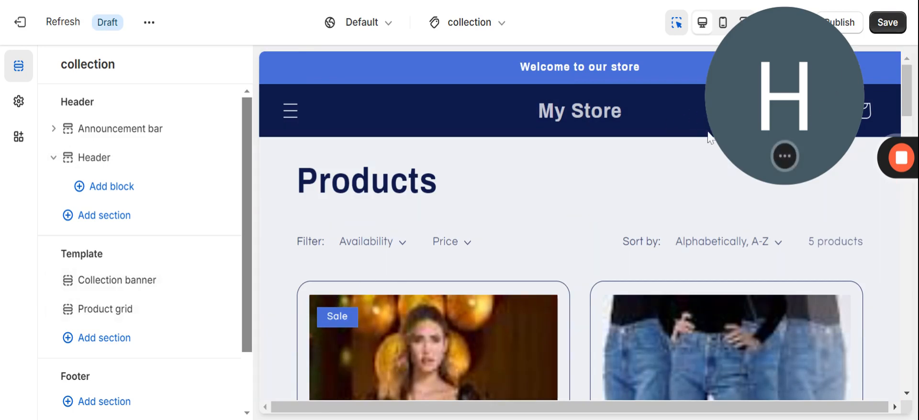
pyautogui.moveTo(736, 121); pyautogui.dragTo(516, 158)
pyautogui.moveTo(456, 103); pyautogui.dragTo(116, 324)
pyautogui.moveTo(350, 197); pyautogui.dragTo(237, 316)
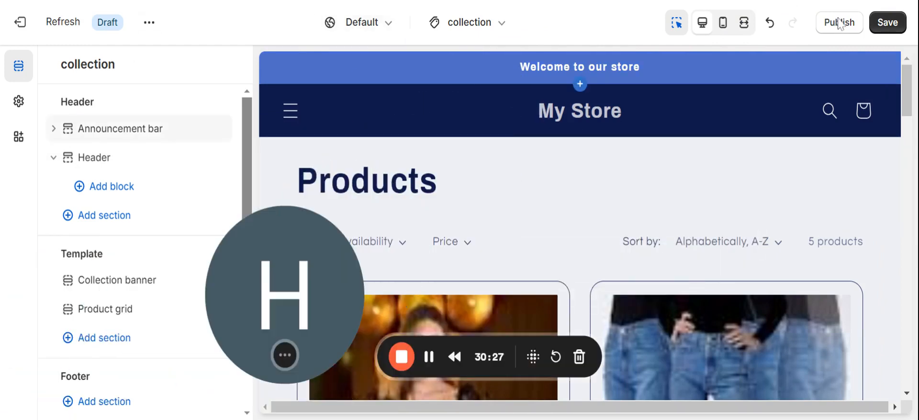
pyautogui.click(886, 26)
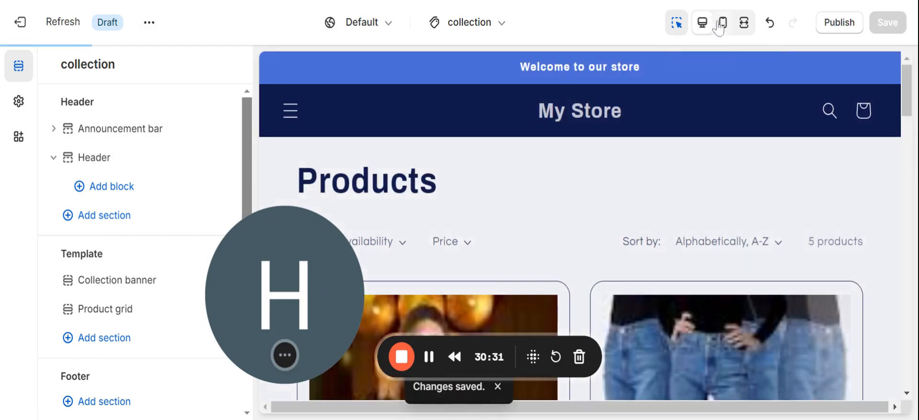
pyautogui.click(702, 28)
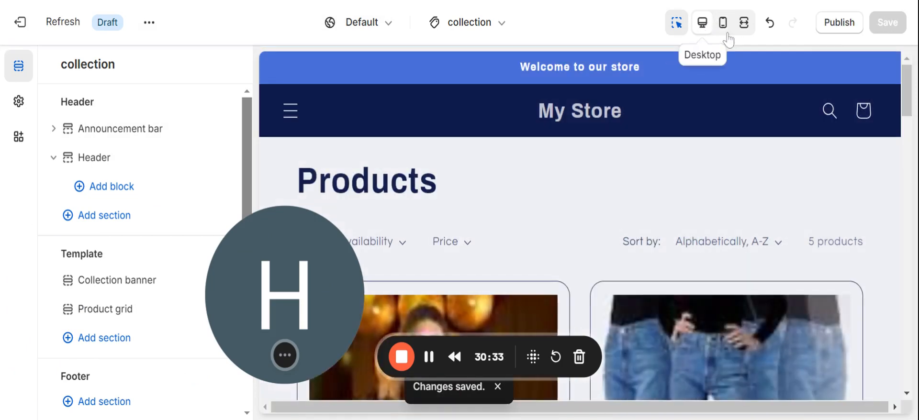
pyautogui.click(725, 28)
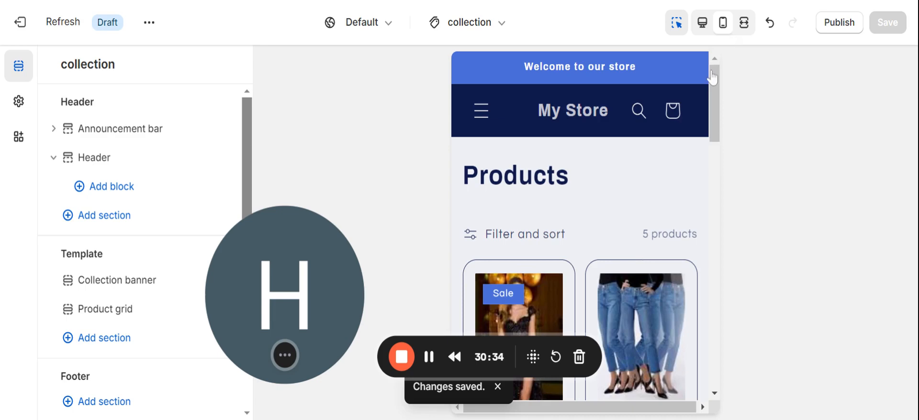
pyautogui.moveTo(714, 93); pyautogui.dragTo(705, 71)
pyautogui.moveTo(235, 331); pyautogui.dragTo(293, 316)
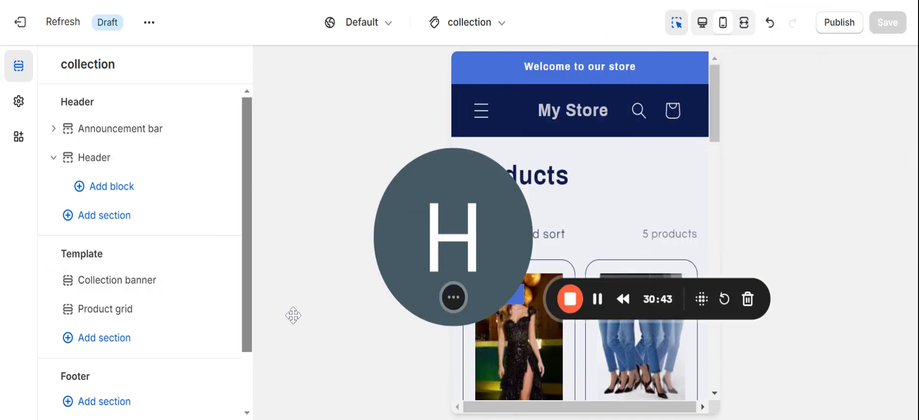
# Publish the Refresh theme live, replacing Dawn.
pyautogui.click(831, 25)
pyautogui.moveTo(453, 225); pyautogui.dragTo(869, 242)
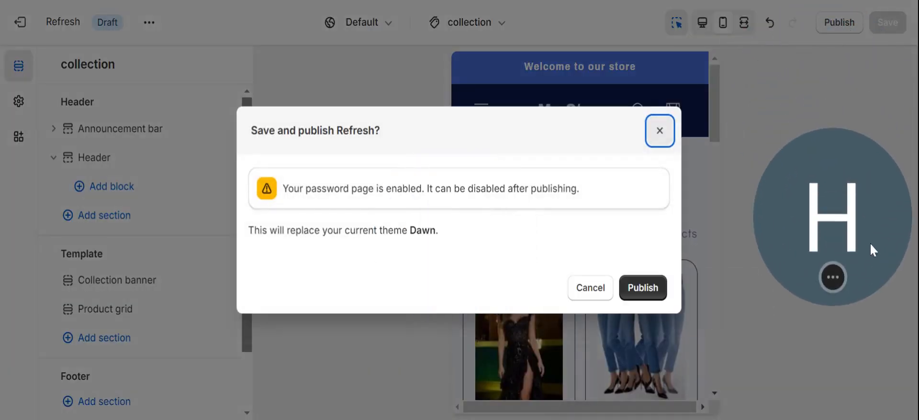
pyautogui.click(656, 300)
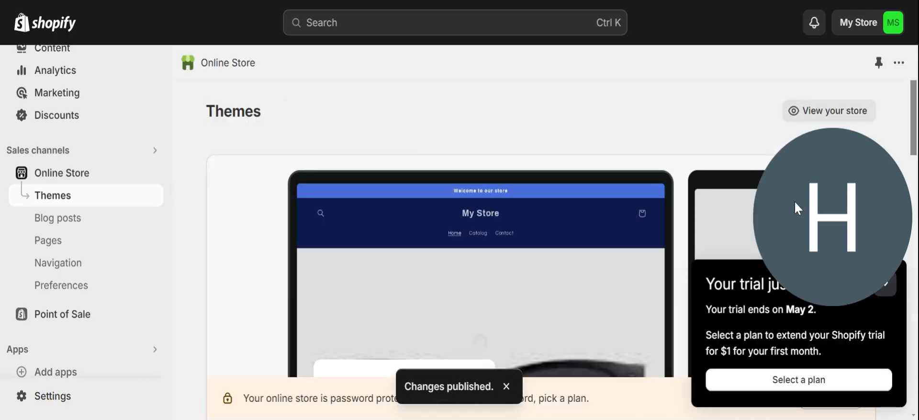
# Scroll through the live My Store home page, from the sunglasses banner to the product cards.
pyautogui.moveTo(915, 110)
pyautogui.mouseDown()
pyautogui.moveTo(915, 257)
pyautogui.moveTo(909, 102)
pyautogui.mouseUp()
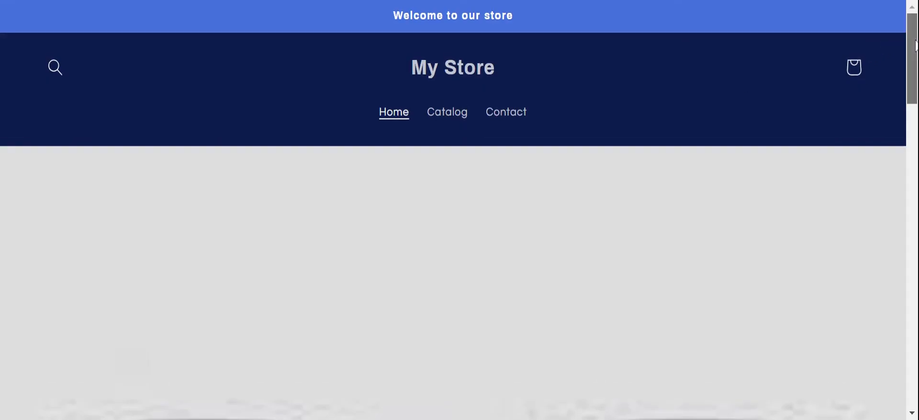
pyautogui.moveTo(915, 46); pyautogui.dragTo(915, 124)
pyautogui.scroll(-10, 459, 211)
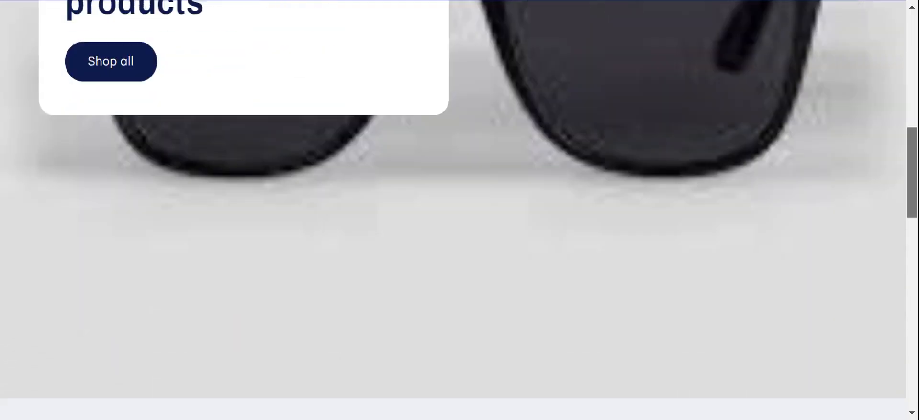
pyautogui.scroll(-12, 460, 211)
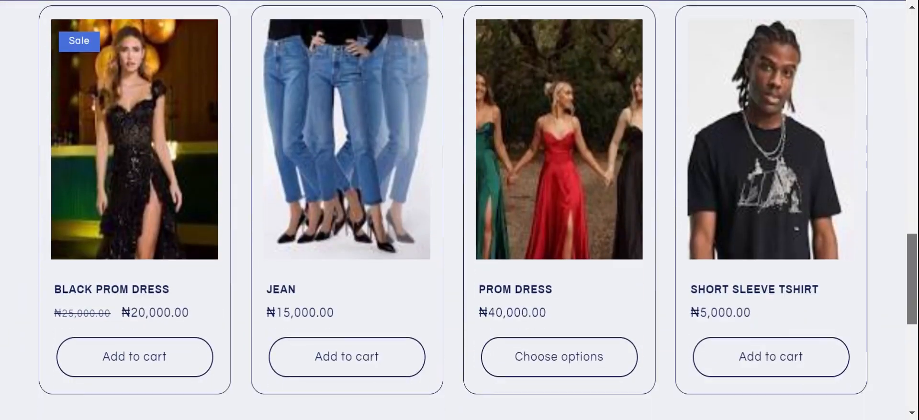
pyautogui.moveTo(911, 379); pyautogui.dragTo(911, 9)
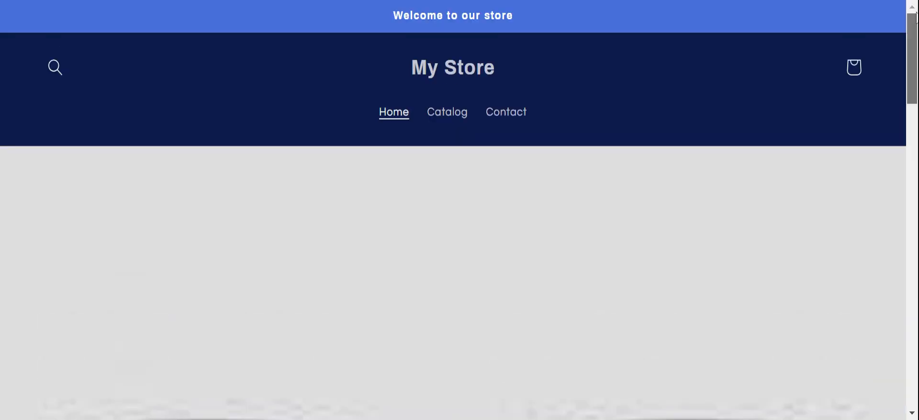